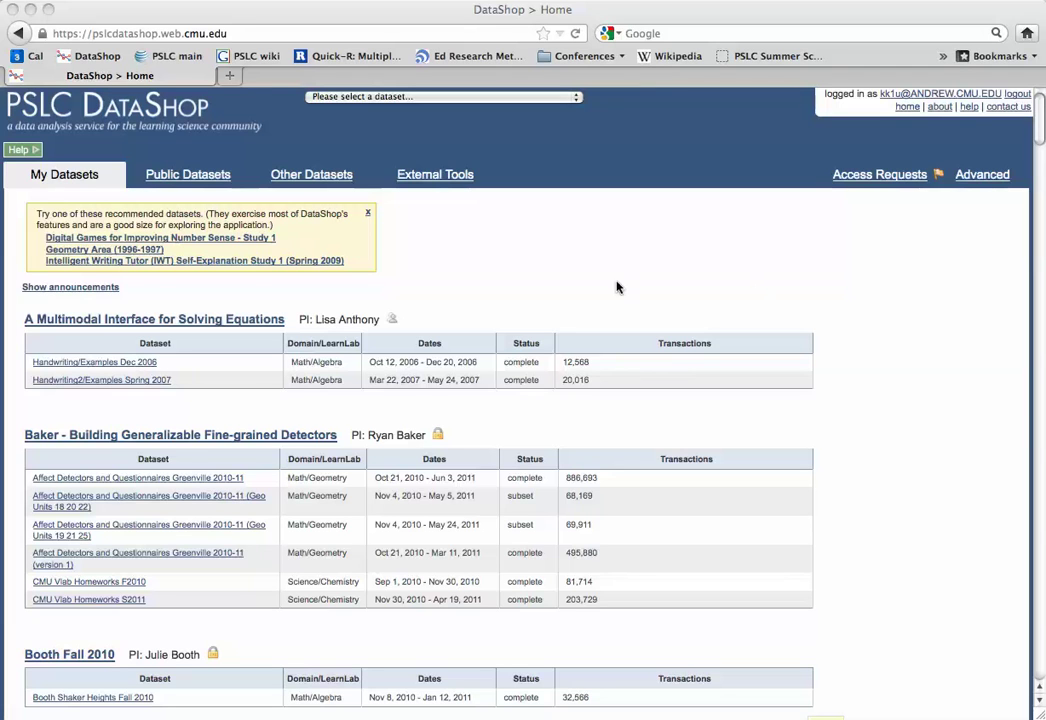
# Open the Geometry Area (1996-1997) recommended dataset and go to its Learning Curve page
pyautogui.click(143, 257)
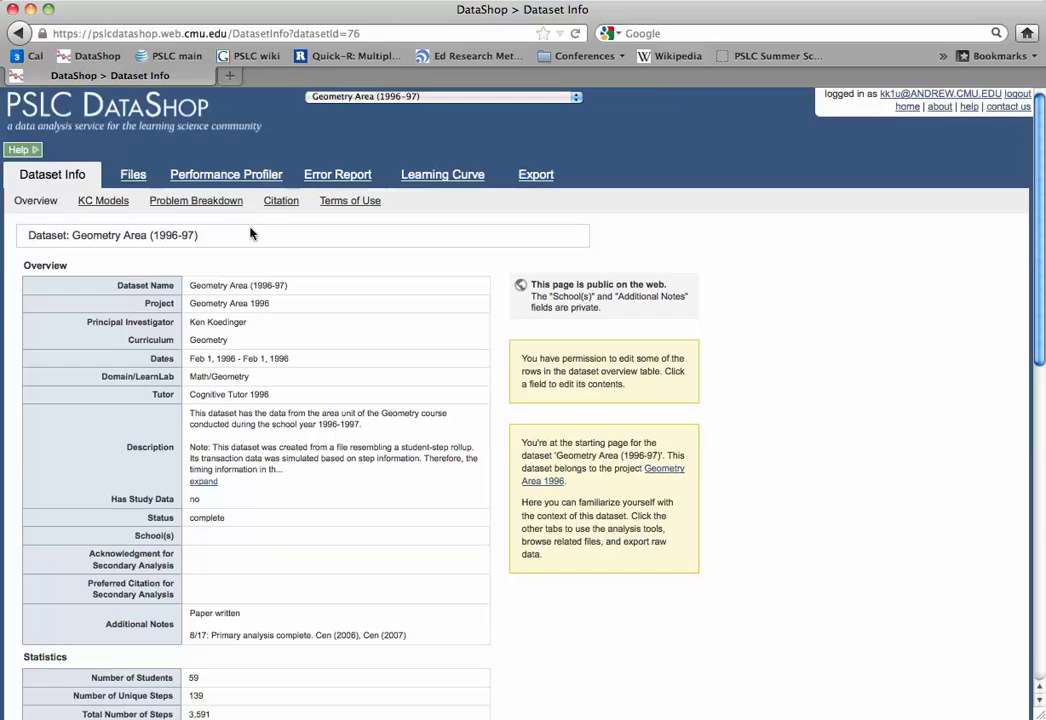
pyautogui.click(424, 183)
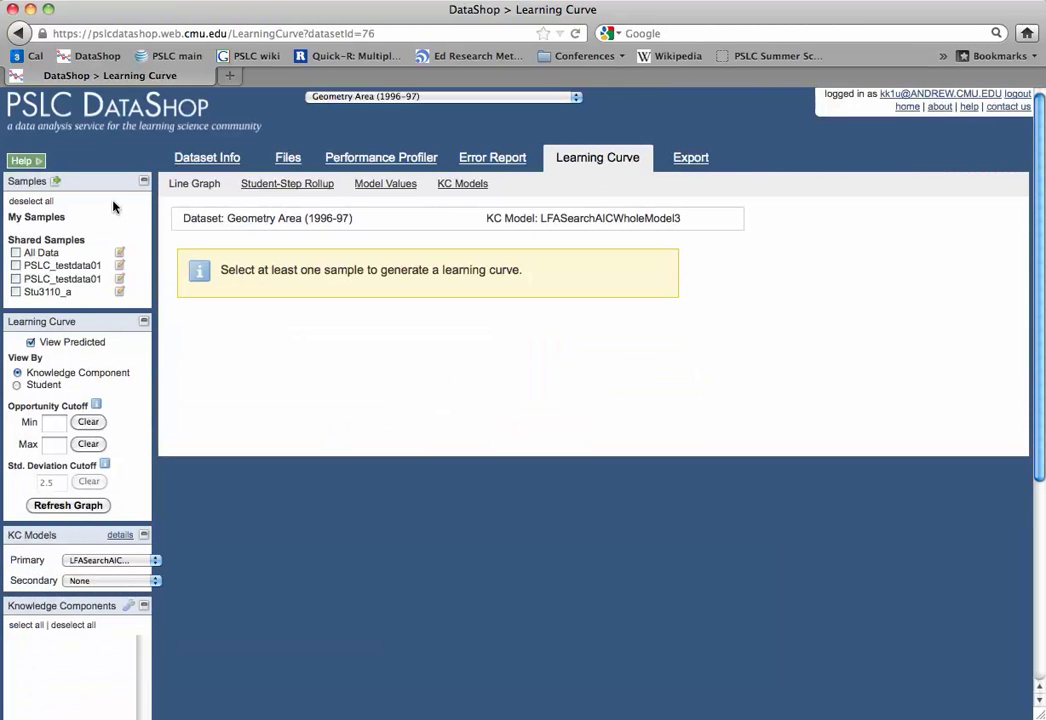
# List the KC models ranked by AIC, with LFASearchAICWholeModel3 first, and review their scores
pyautogui.click(448, 191)
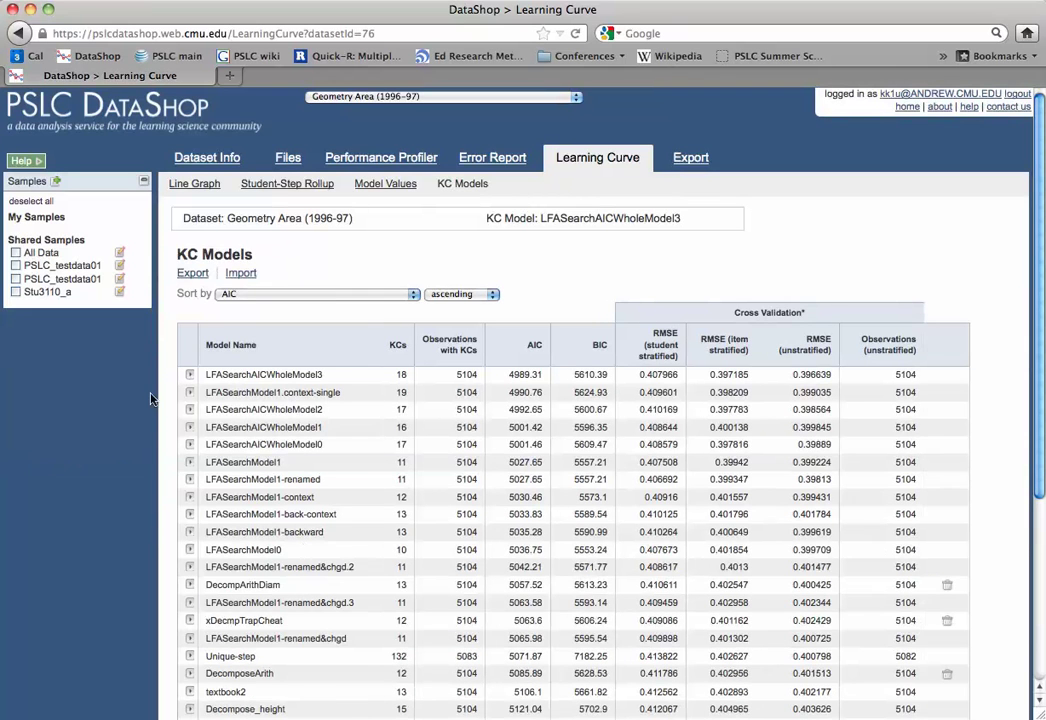
pyautogui.scroll(-3, 102, 325)
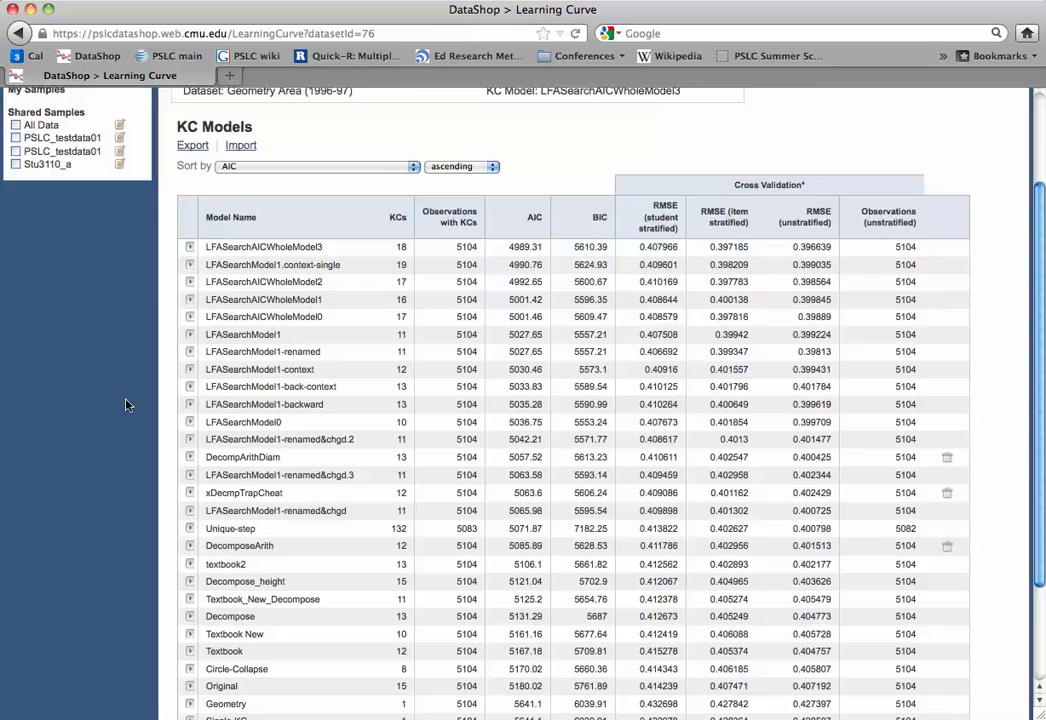
pyautogui.scroll(3, 90, 300)
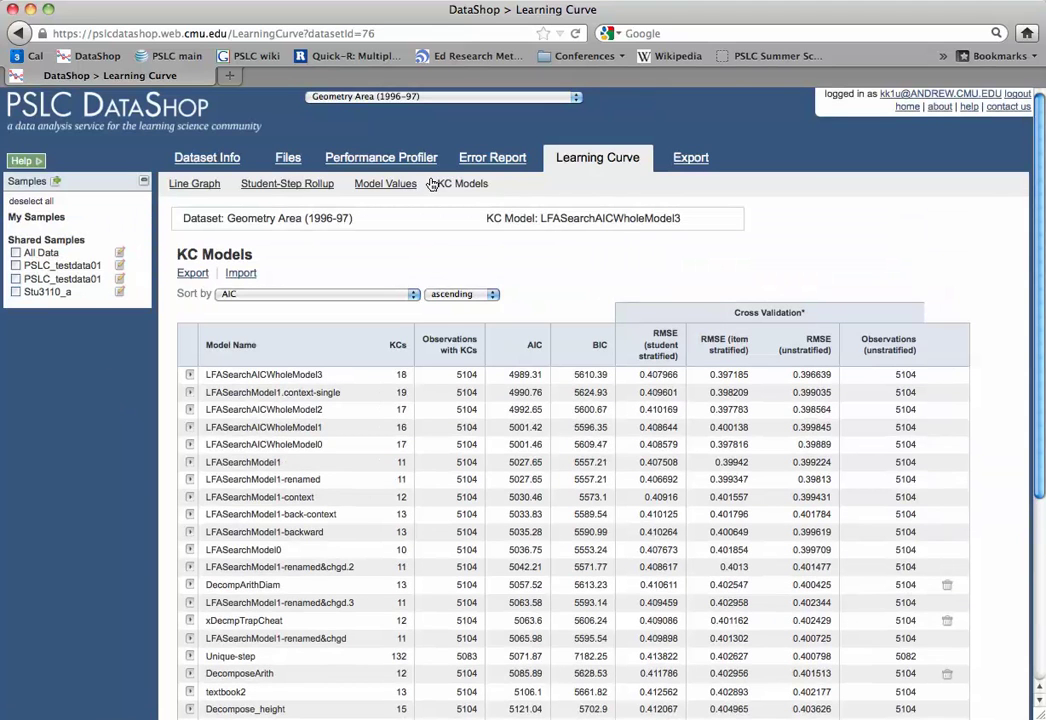
# Return to the Line Graph, select the All Data sample, and browse the Primary KC Models list
pyautogui.click(200, 190)
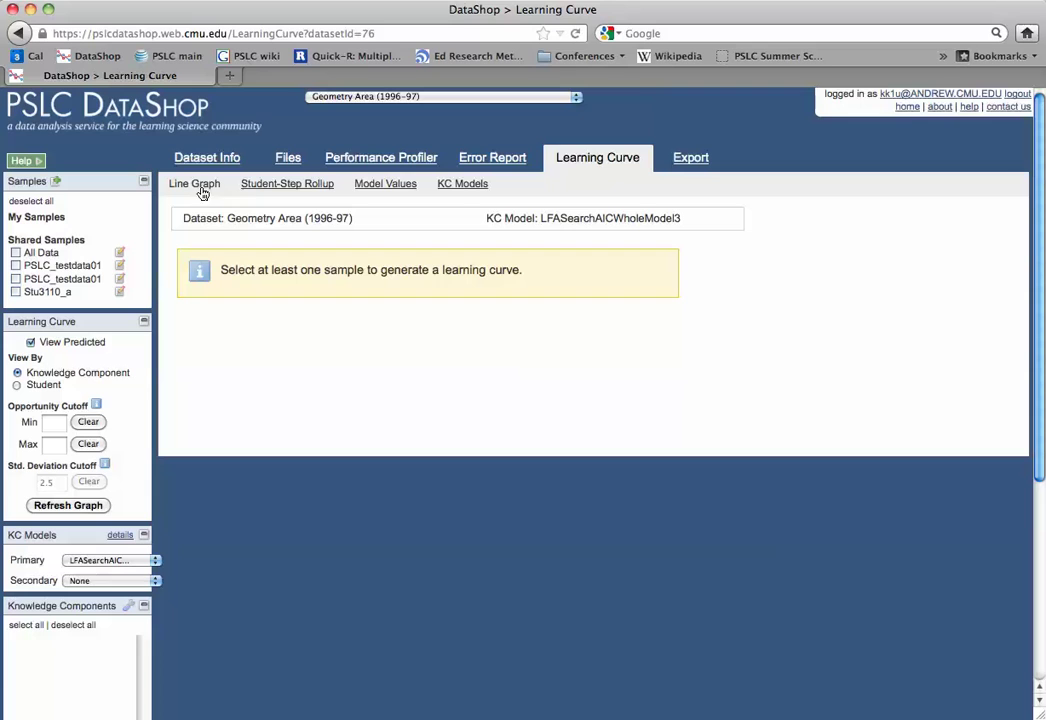
pyautogui.click(44, 255)
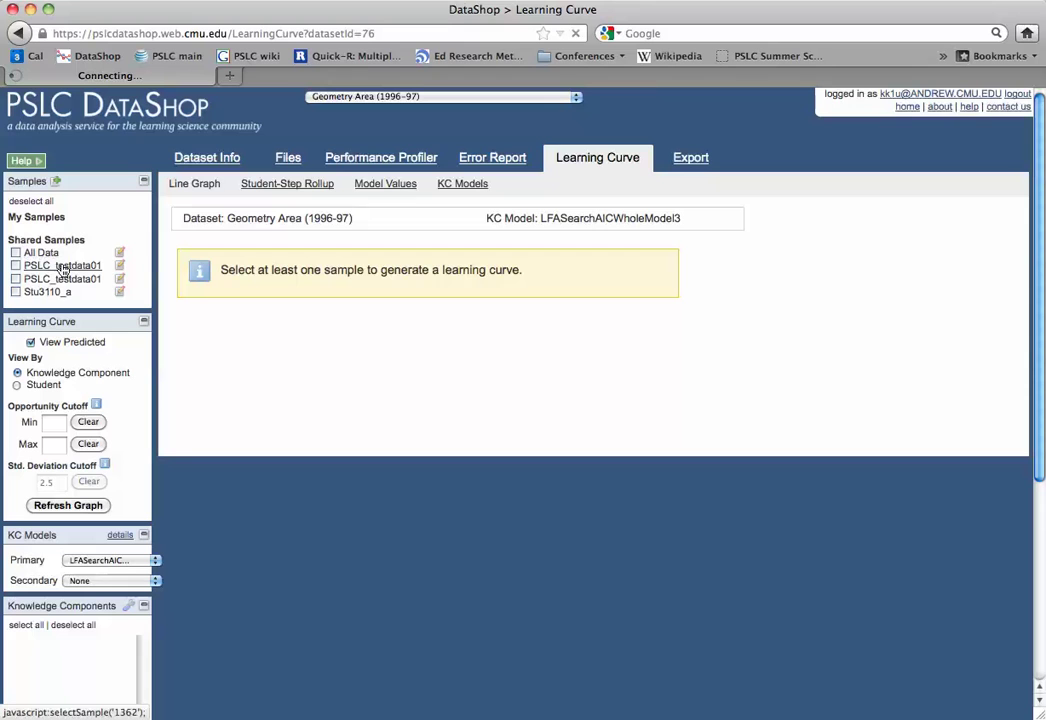
pyautogui.click(160, 562)
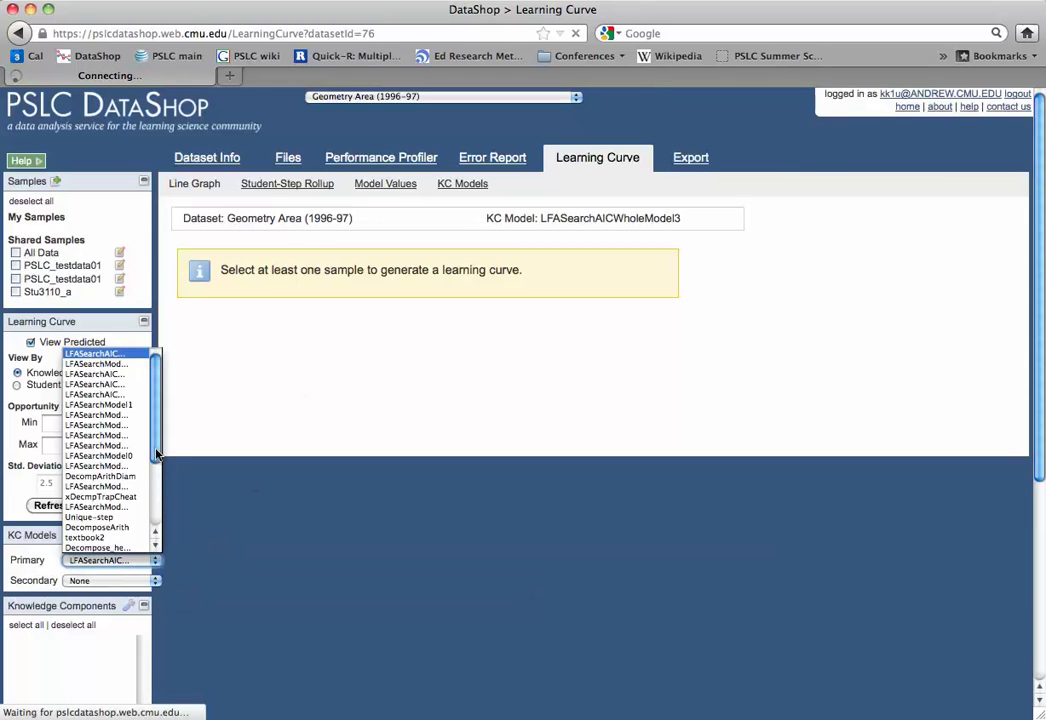
pyautogui.scroll(-3, 128, 410)
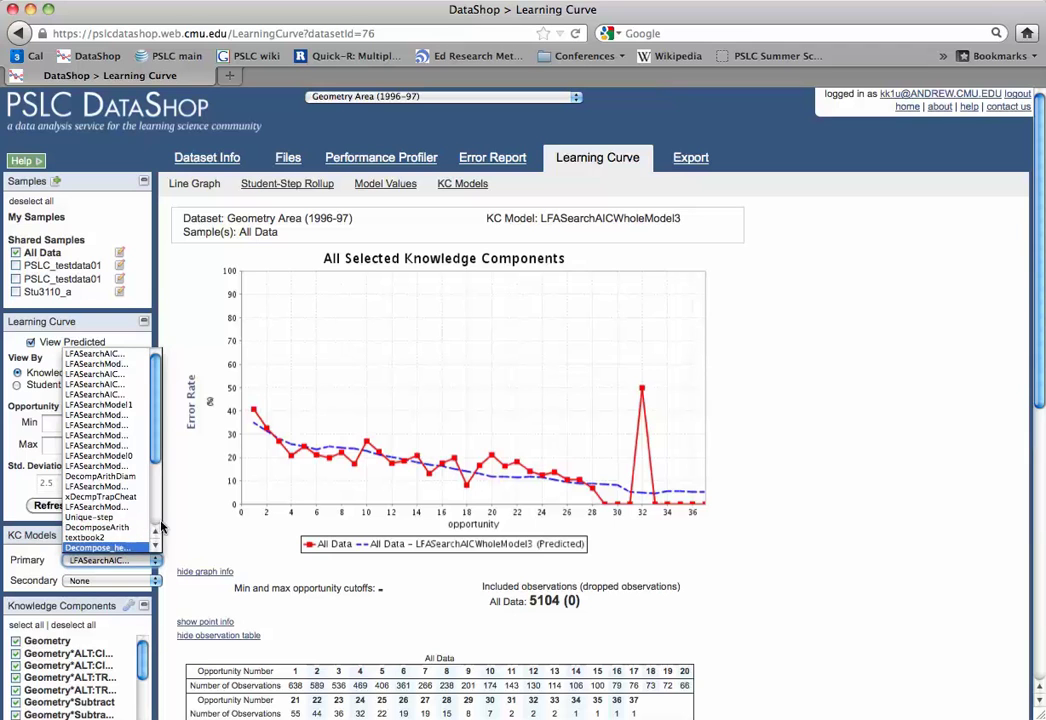
pyautogui.scroll(1, 157, 520)
# Make Original the primary KC model and review its per-KC thumbnail curves
pyautogui.click(84, 422)
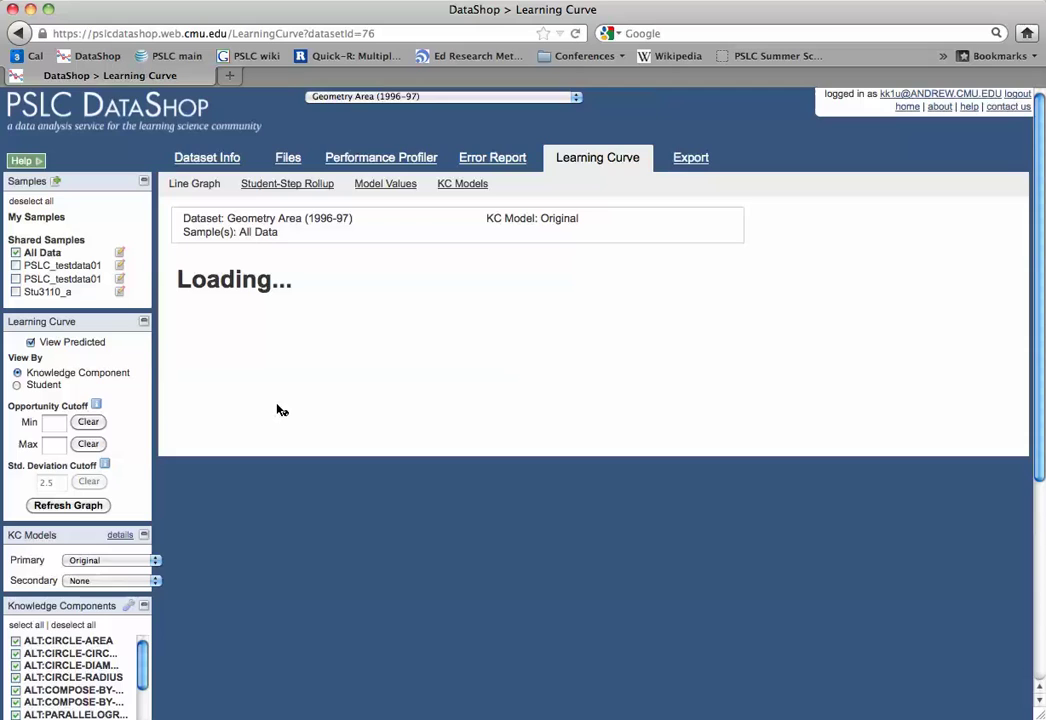
pyautogui.scroll(-3, 279, 409)
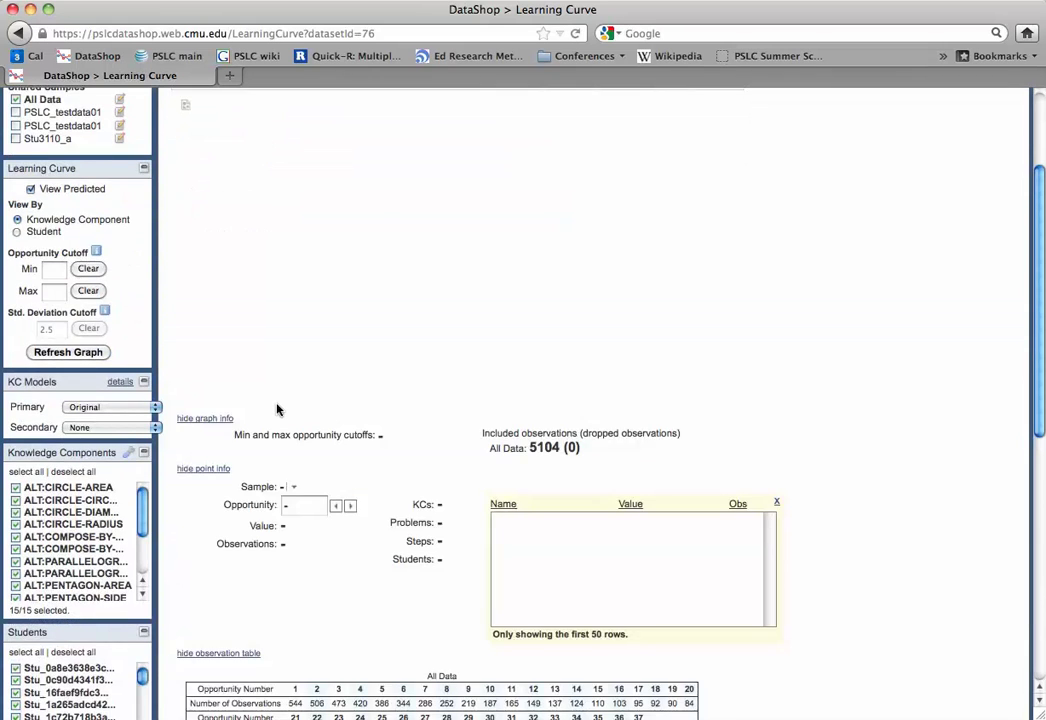
pyautogui.scroll(-10, 279, 409)
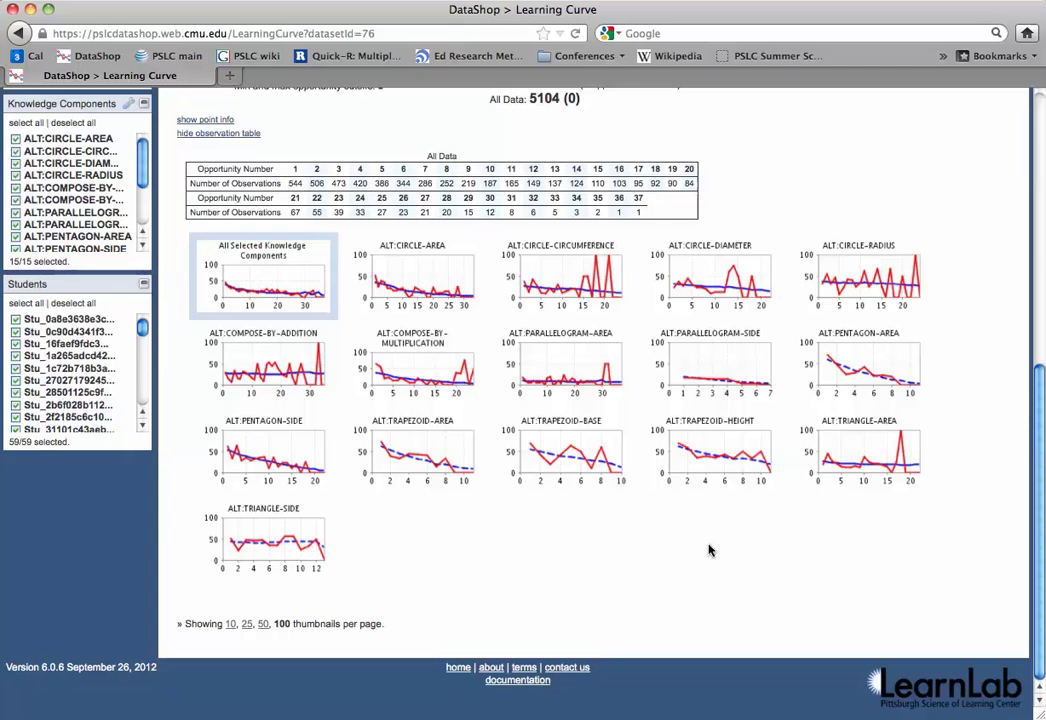
pyautogui.scroll(10, 708, 550)
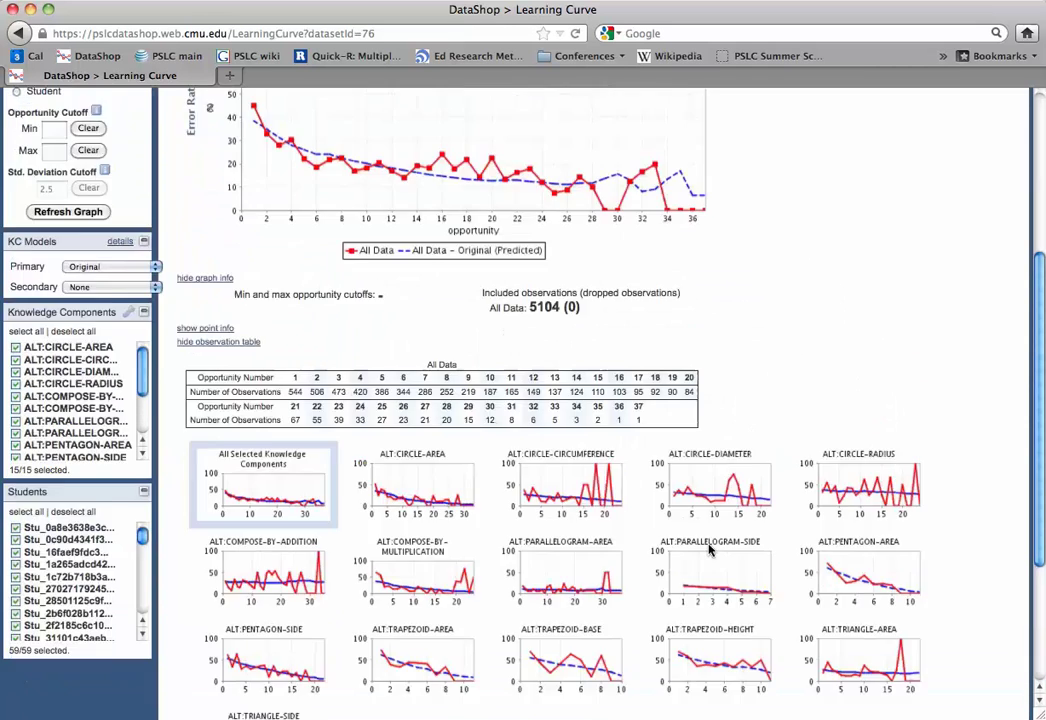
# Go back to the KC Models table, start an export, and select the Original model
pyautogui.click(466, 184)
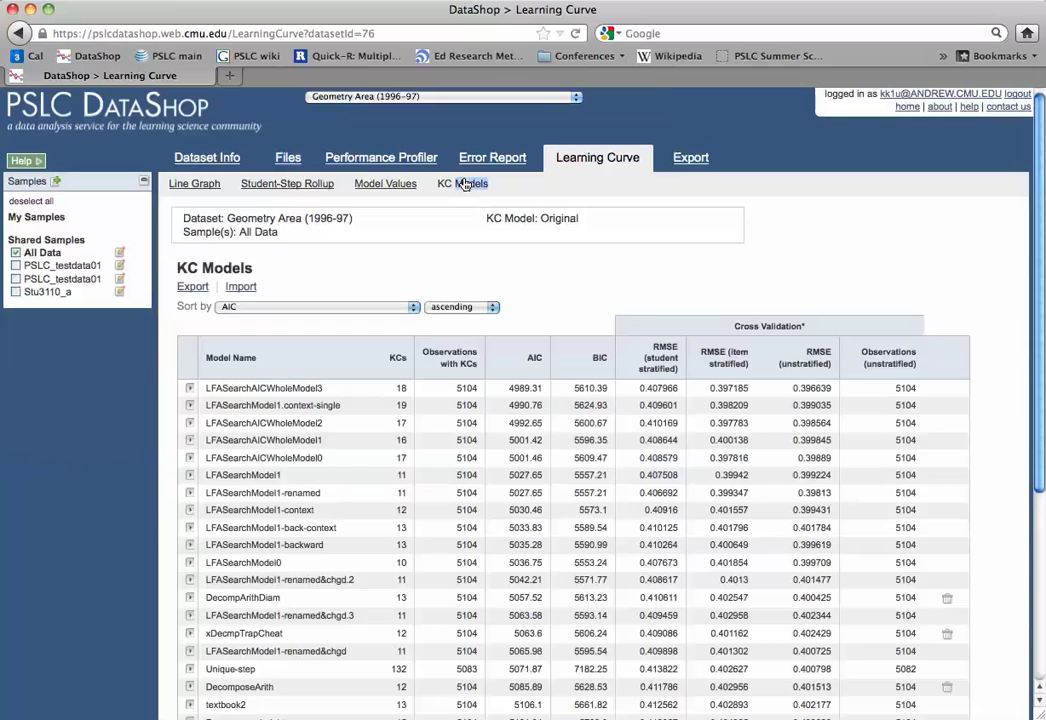
pyautogui.scroll(-5, 388, 218)
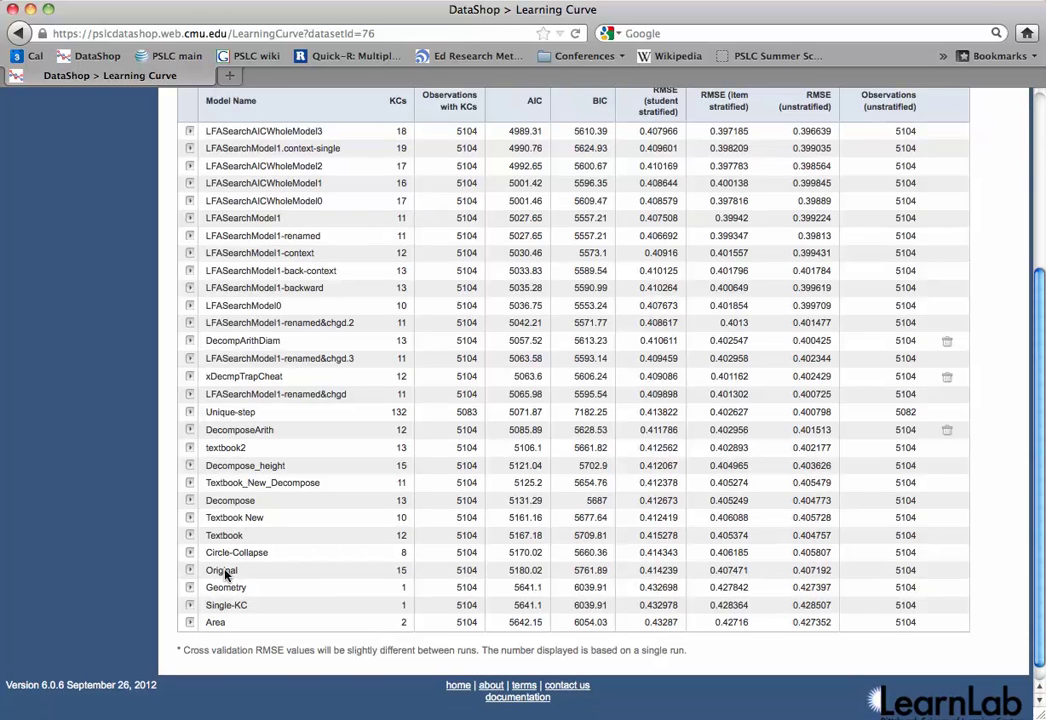
pyautogui.moveTo(225, 575)
pyautogui.scroll(5, 225, 575)
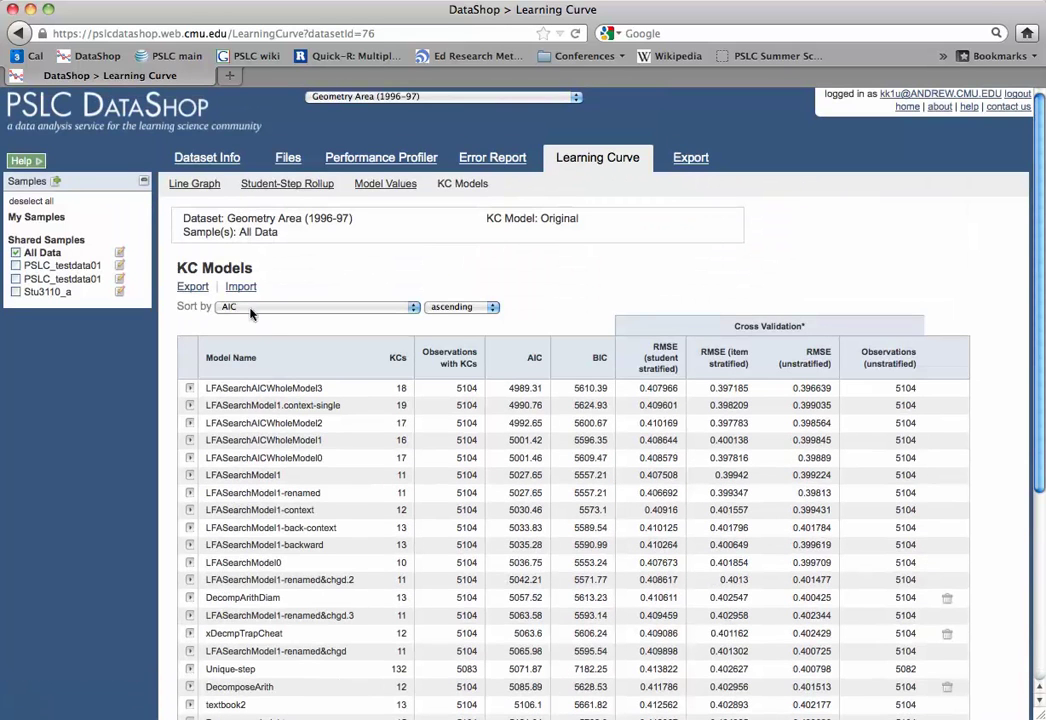
pyautogui.click(193, 287)
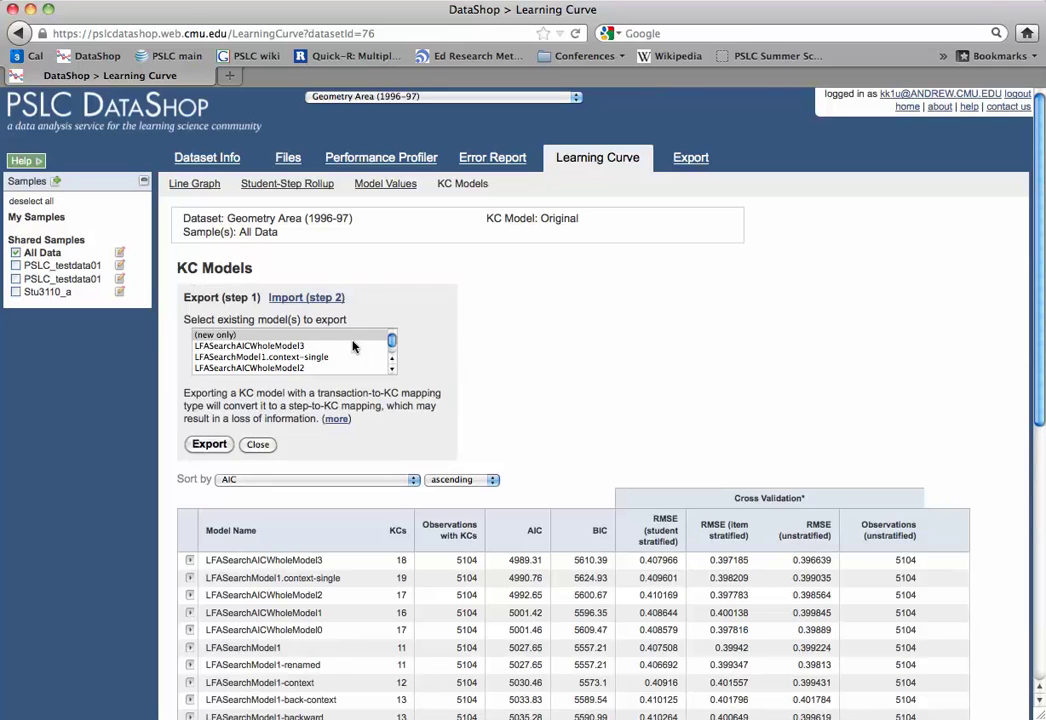
pyautogui.moveTo(392, 343); pyautogui.dragTo(392, 347)
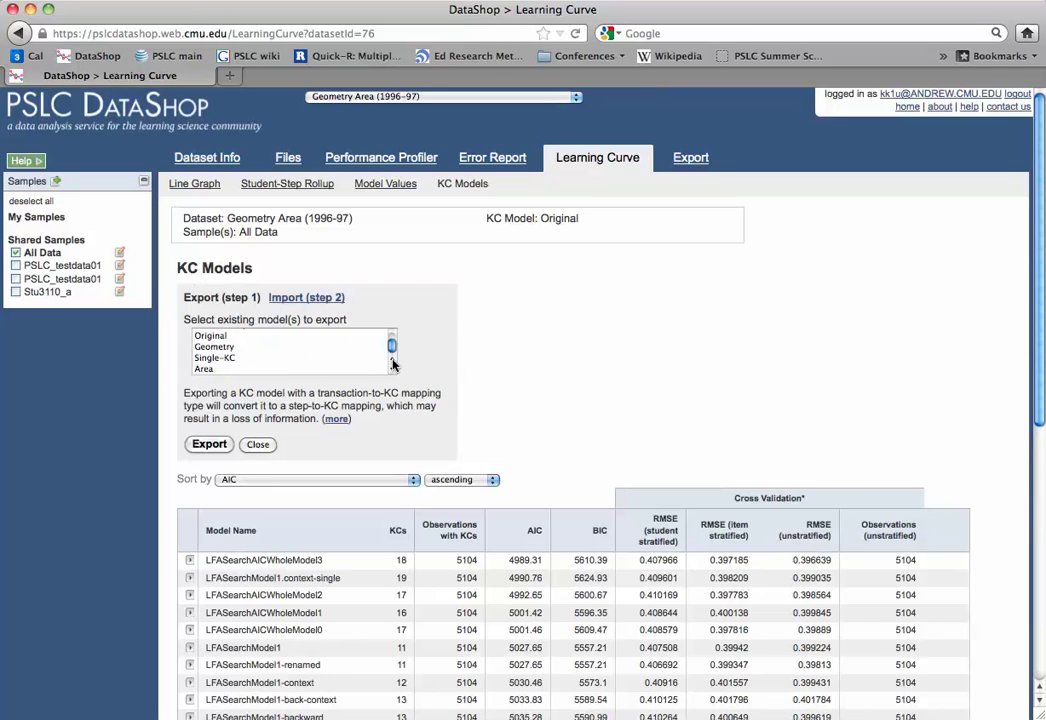
pyautogui.click(316, 338)
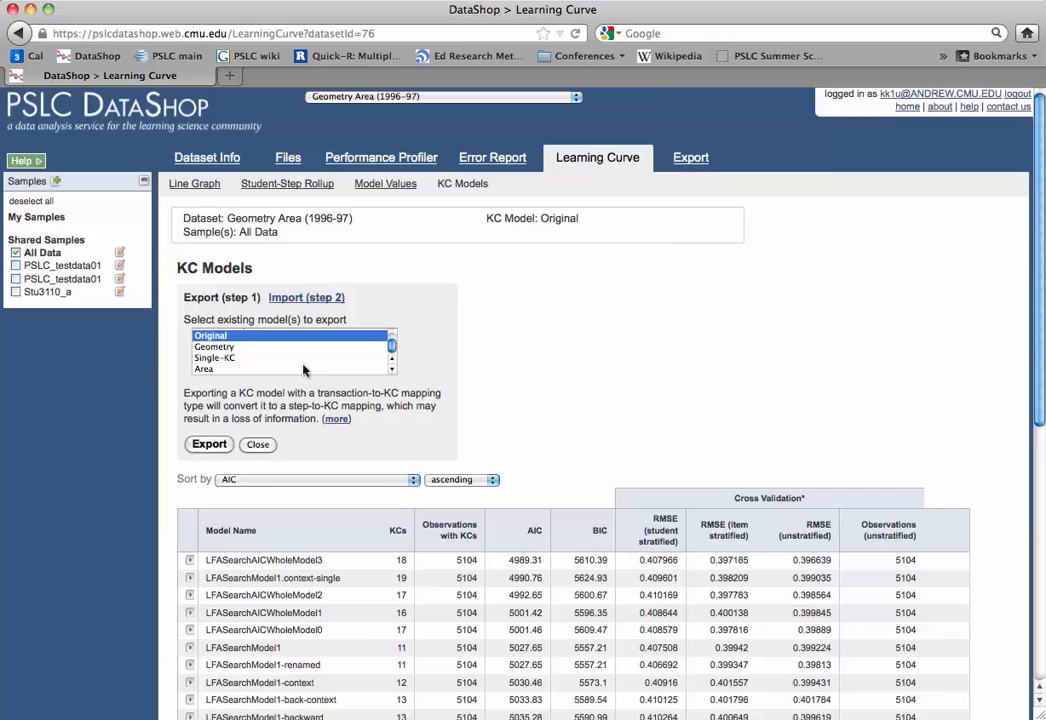
# Export the Original KC model and wait for the ds76_kcm472_2012_1025_144047.txt download prompt
pyautogui.click(209, 444)
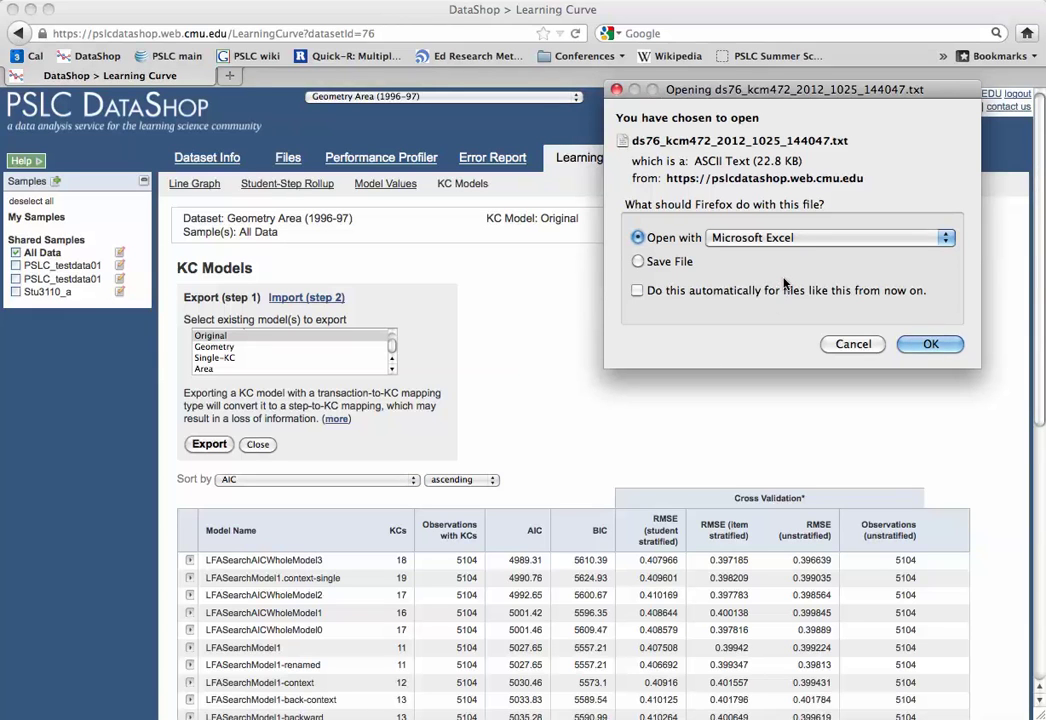
# Save ds76_kcm472_2012_1025_144047.txt into the Datashop datasets > Geometry Area 96-97 folder
pyautogui.click(640, 261)
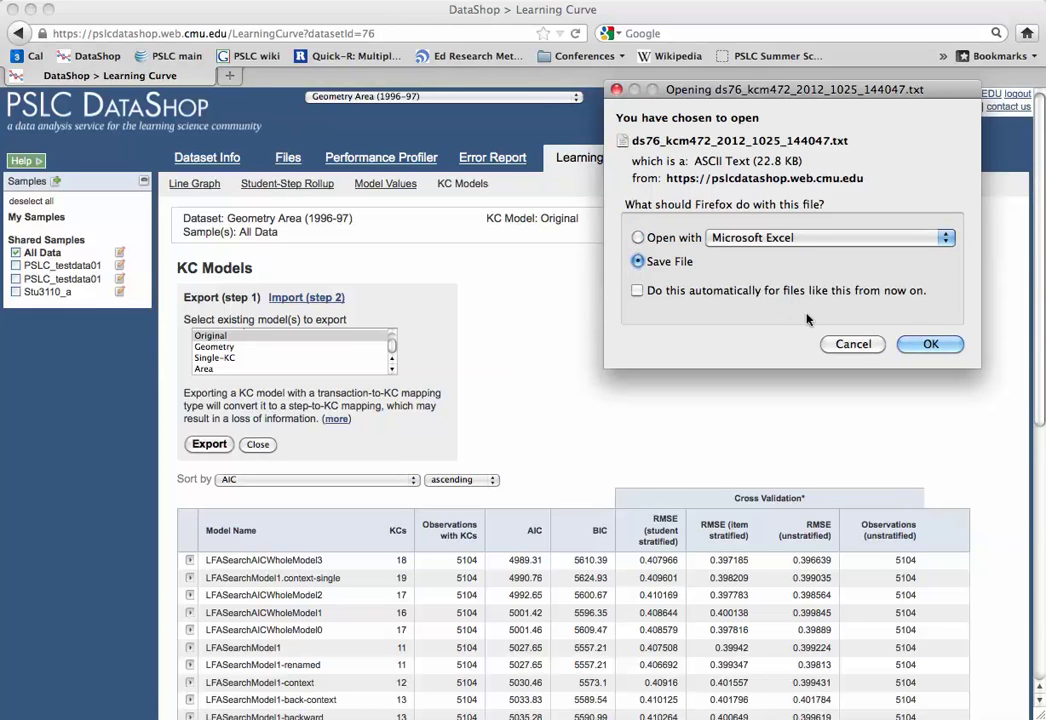
pyautogui.click(930, 345)
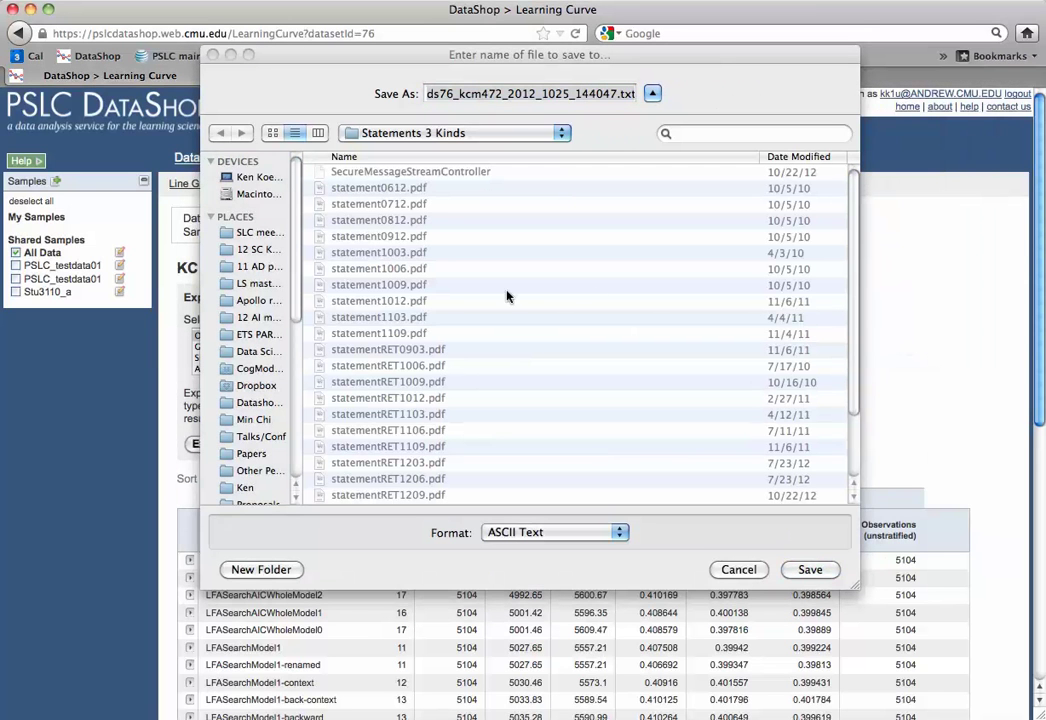
pyautogui.click(265, 403)
pyautogui.click(258, 403)
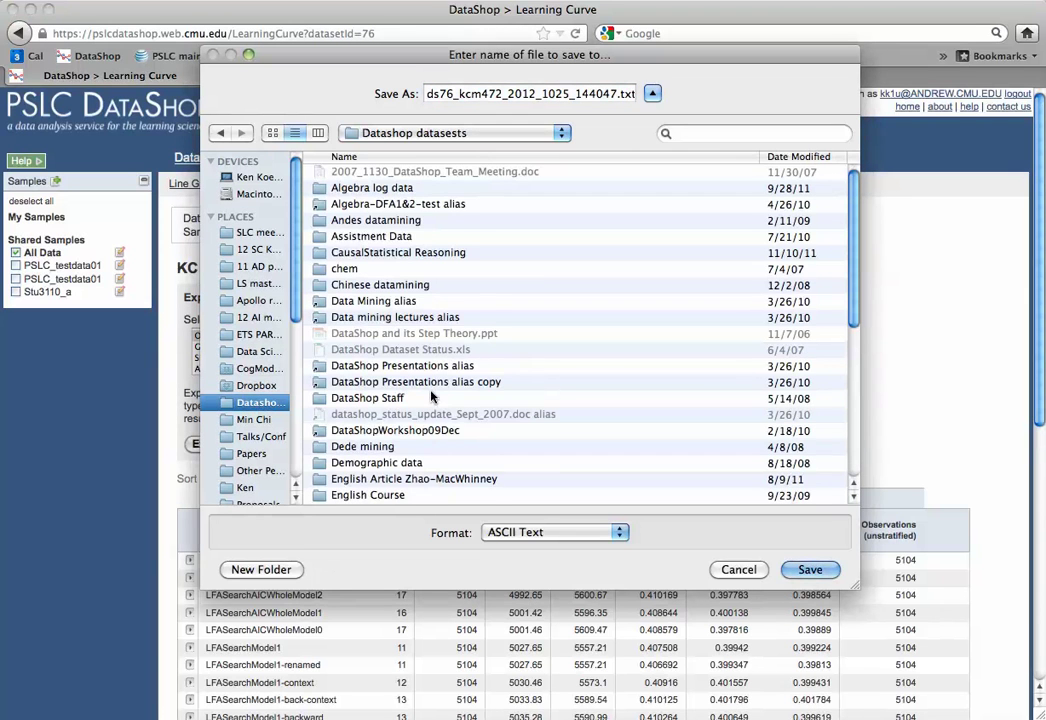
pyautogui.scroll(-2, 432, 397)
pyautogui.scroll(2, 432, 397)
pyautogui.scroll(-5, 430, 389)
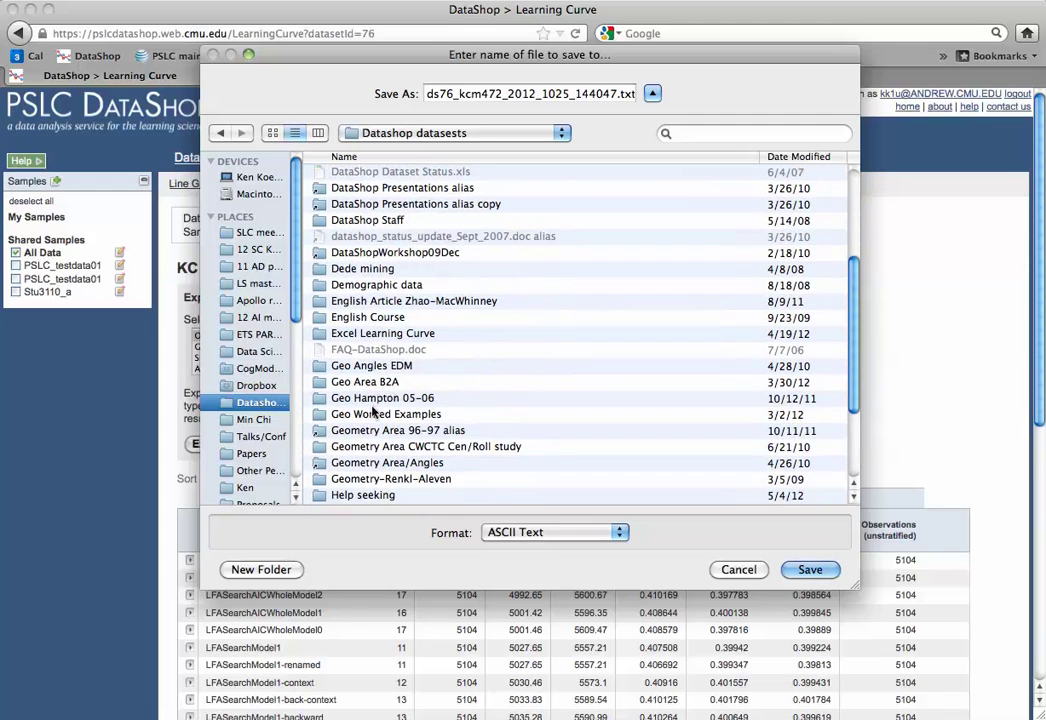
pyautogui.doubleClick(322, 431)
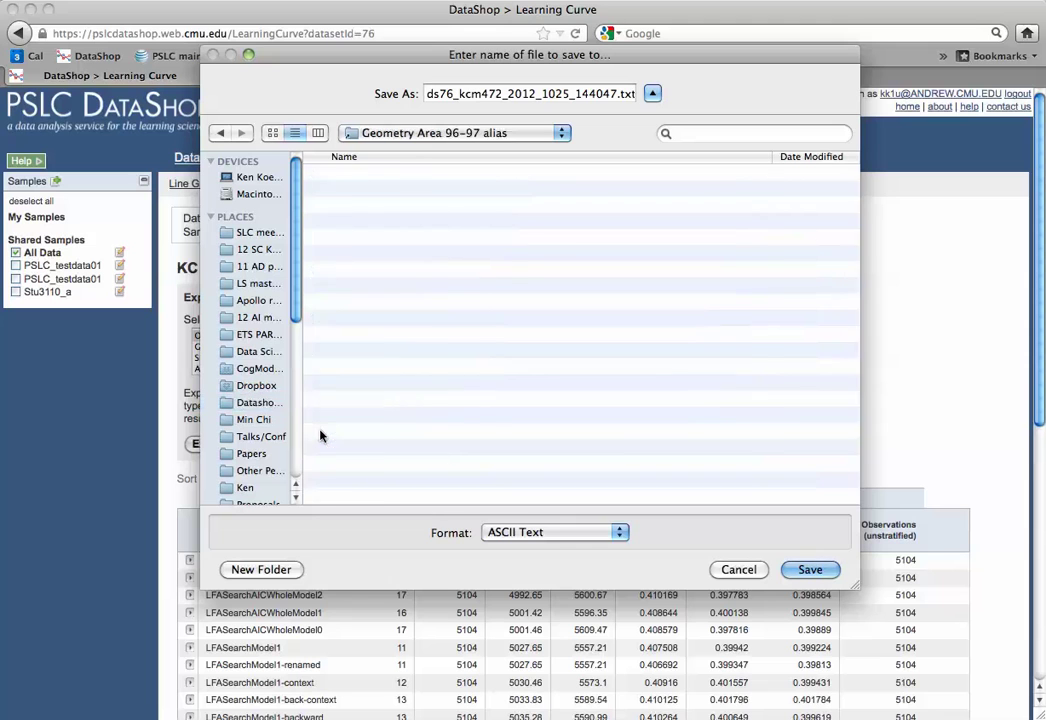
pyautogui.click(810, 569)
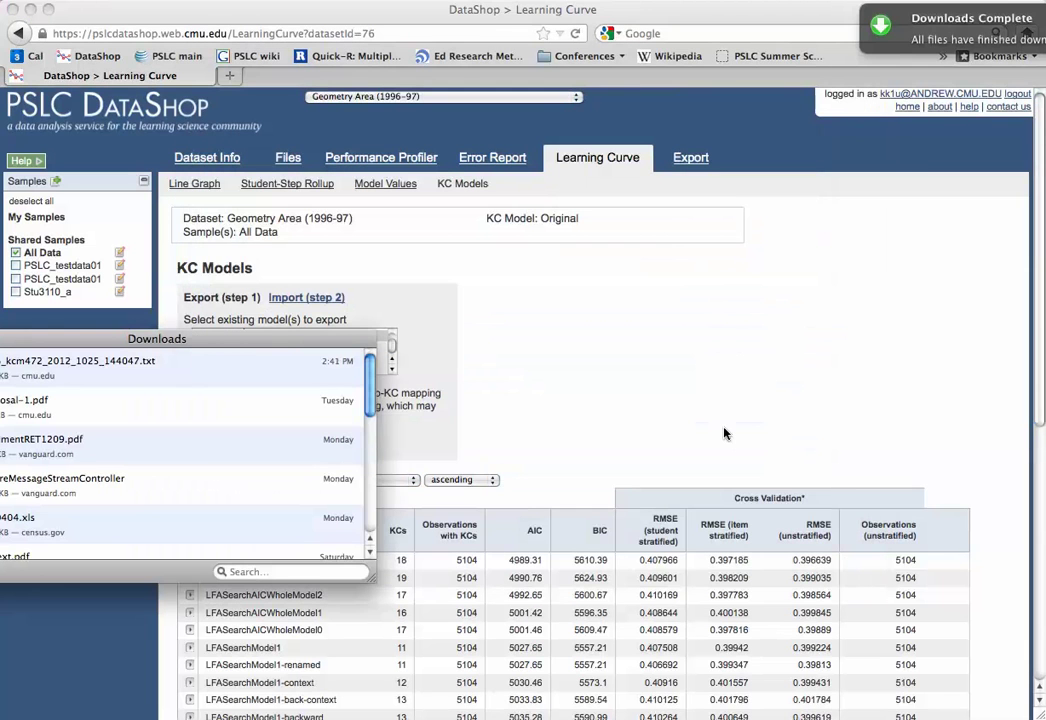
# Open the downloaded KC model file in TextEdit and widen its window to read the lines
pyautogui.rightClick(108, 363)
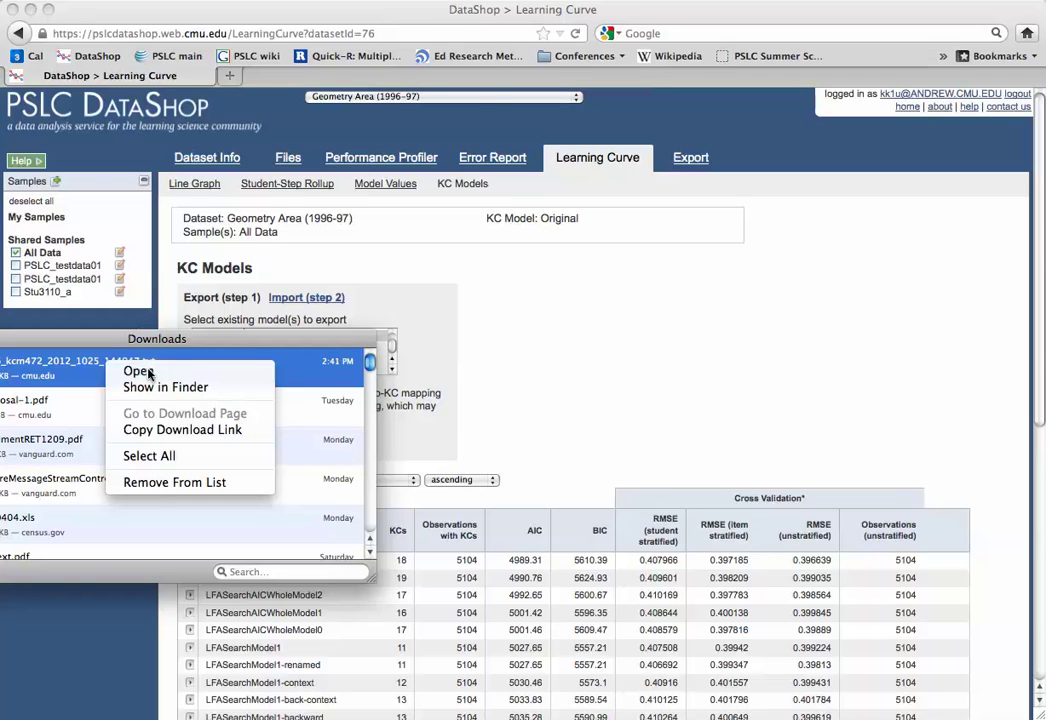
pyautogui.click(148, 373)
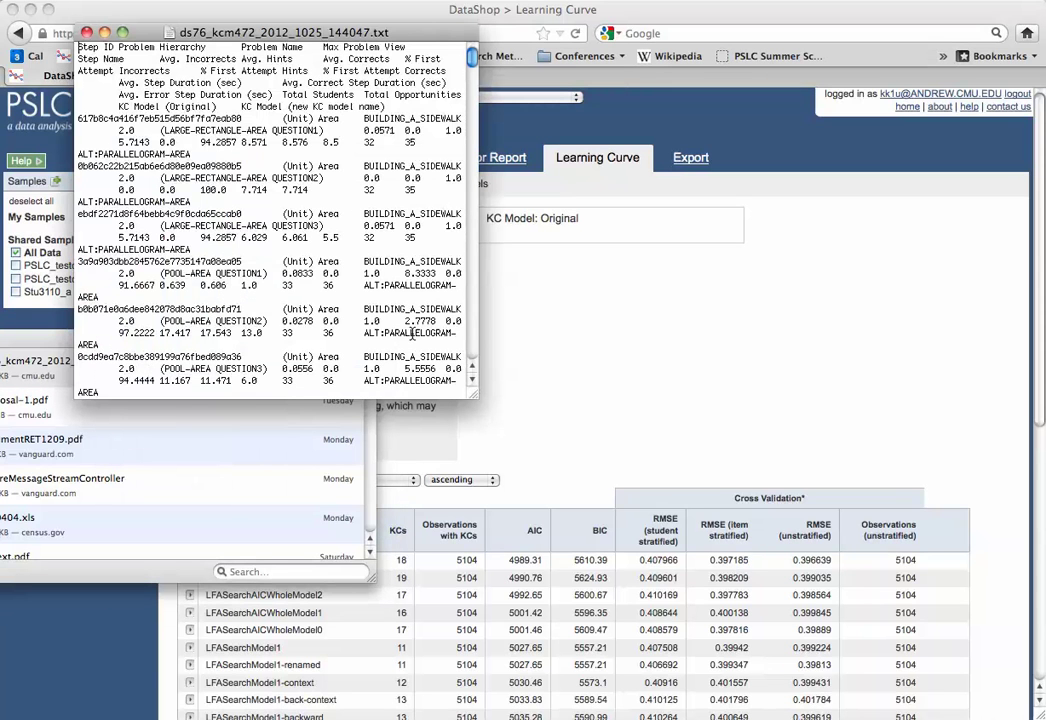
pyautogui.moveTo(472, 395); pyautogui.dragTo(857, 406)
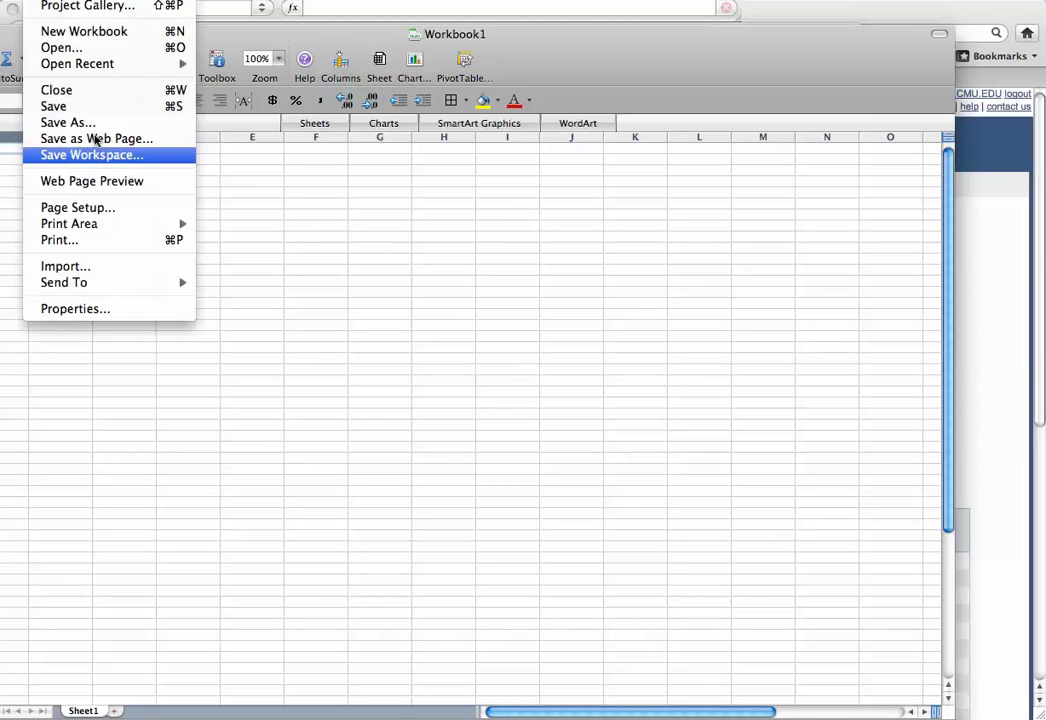
# Open ds76_kcm472_2012_1025_144047.txt in Excel from Datashop datasets > Geometry Area 96-97, sorted by date modified
pyautogui.click(75, 48)
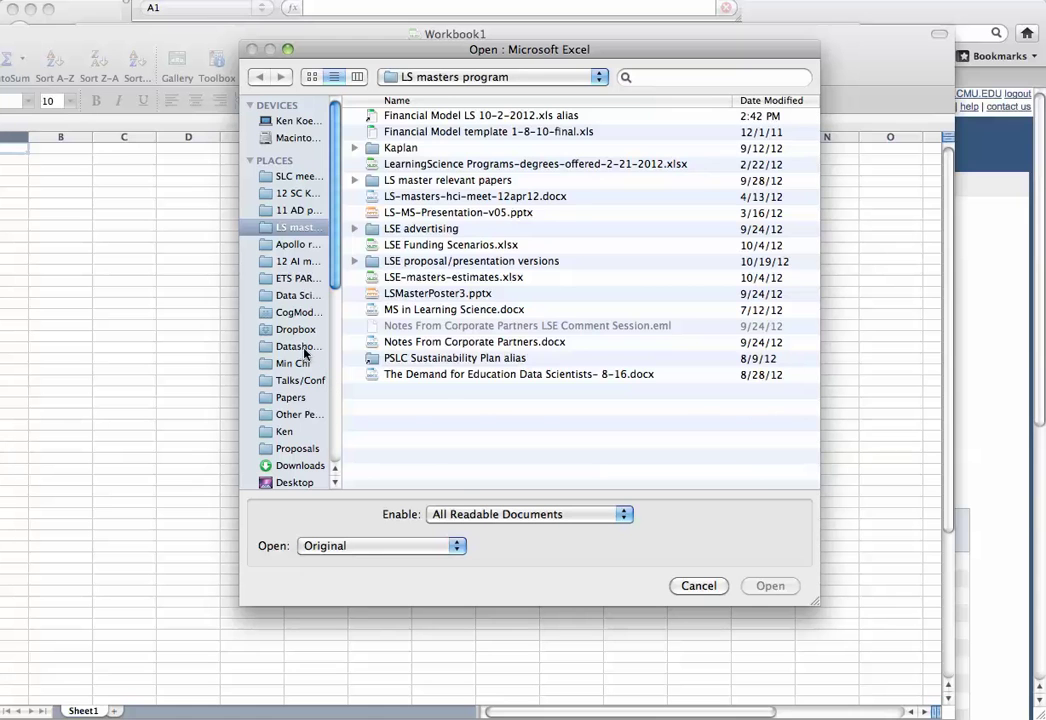
pyautogui.click(305, 350)
pyautogui.scroll(-5, 531, 349)
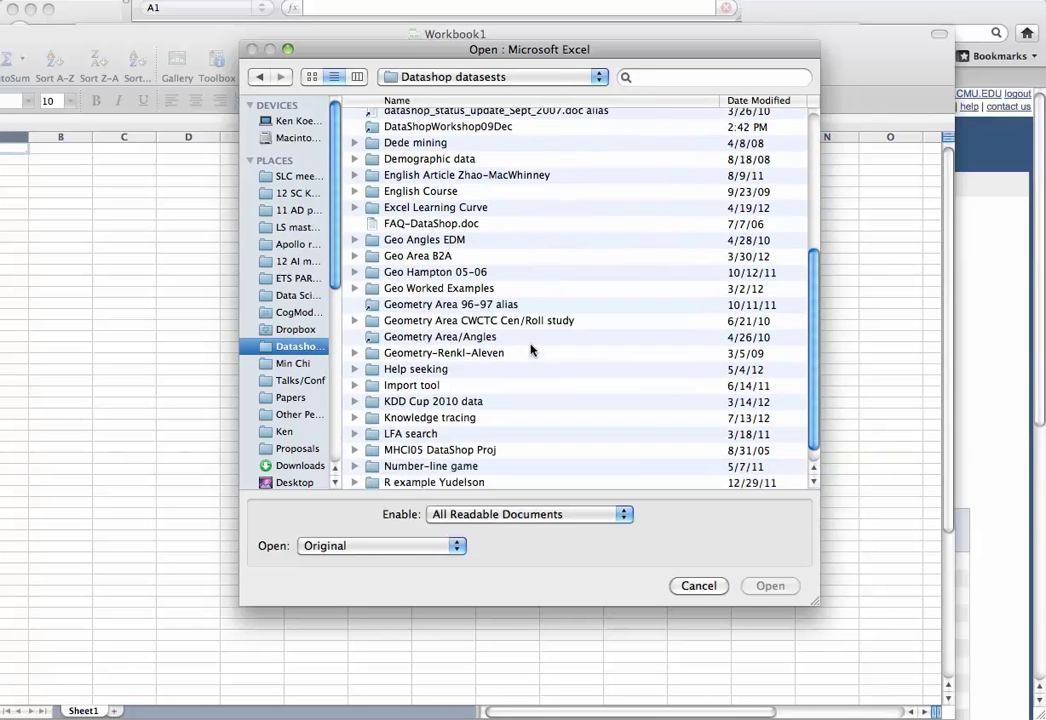
pyautogui.doubleClick(447, 306)
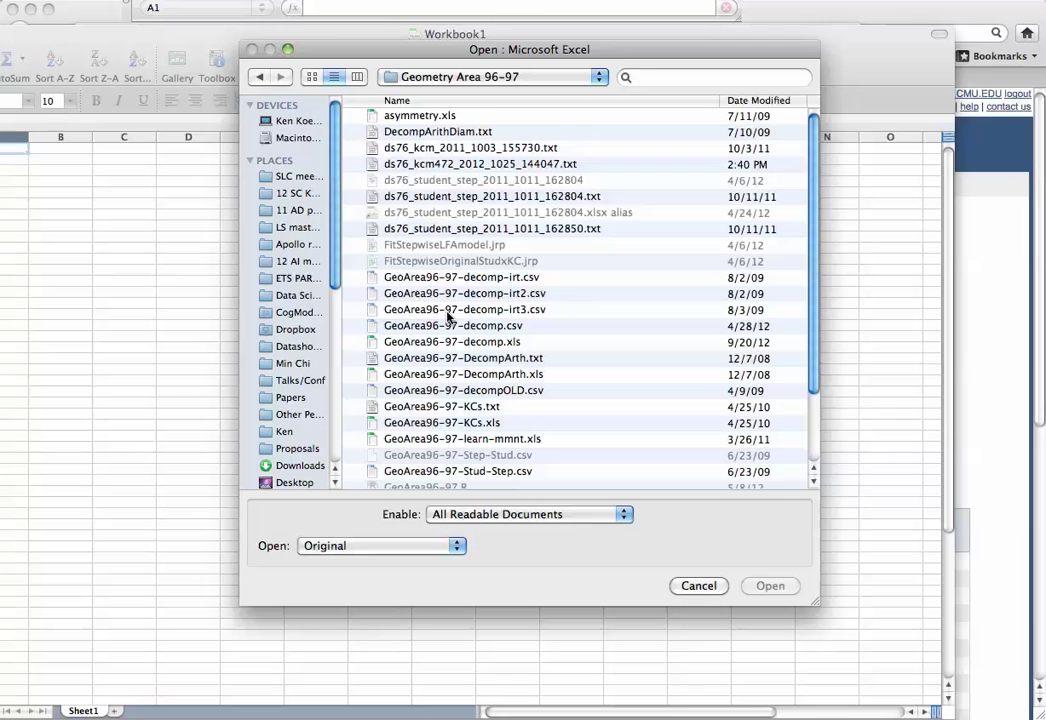
pyautogui.click(750, 100)
pyautogui.moveTo(750, 100); pyautogui.dragTo(705, 96)
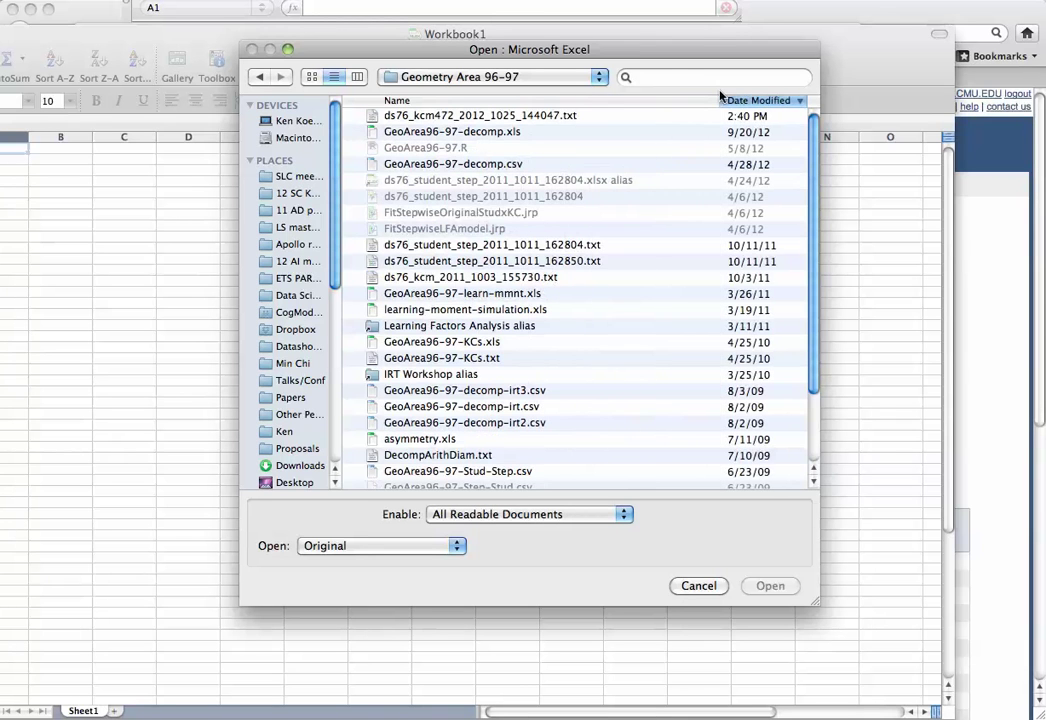
pyautogui.doubleClick(520, 115)
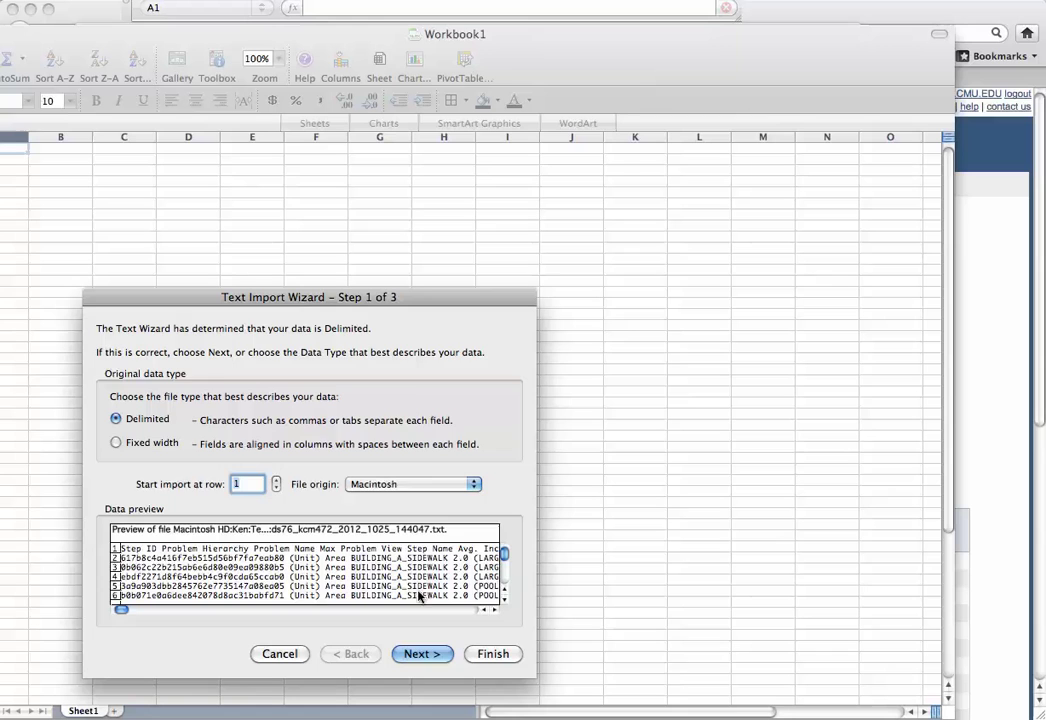
# Keep the Delimited file type and advance the Text Import Wizard to the delimiter step with Tab
pyautogui.click(424, 655)
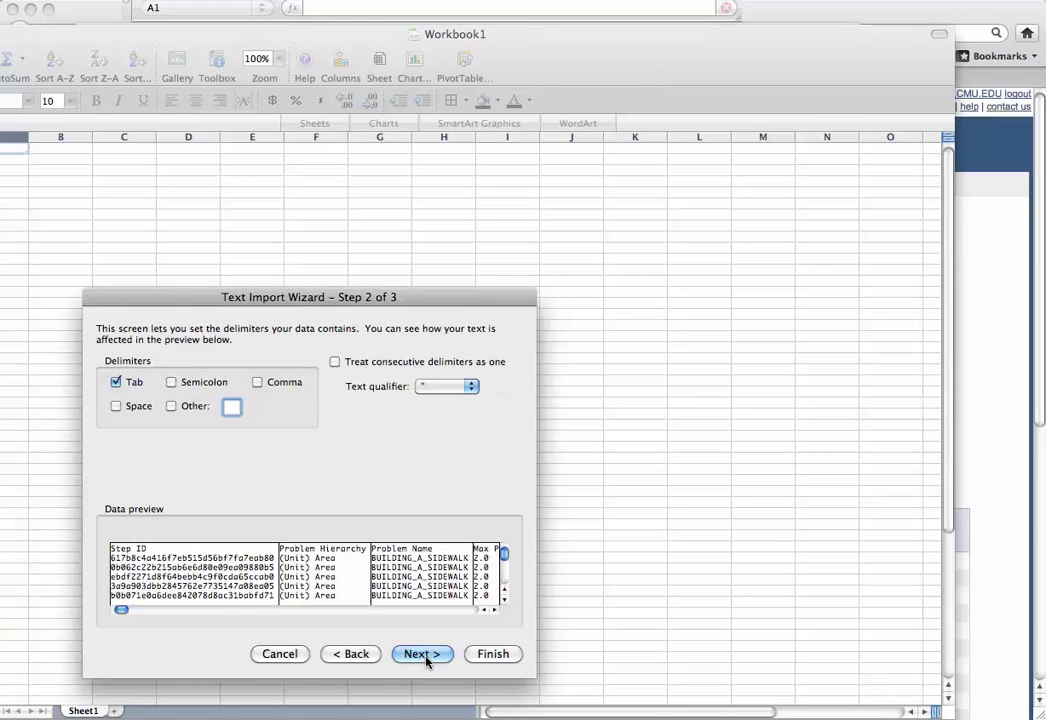
pyautogui.moveTo(121, 609); pyautogui.dragTo(97, 627)
# Finish importing the KC text into a worksheet and split the sheet into side-by-side panes
pyautogui.click(492, 655)
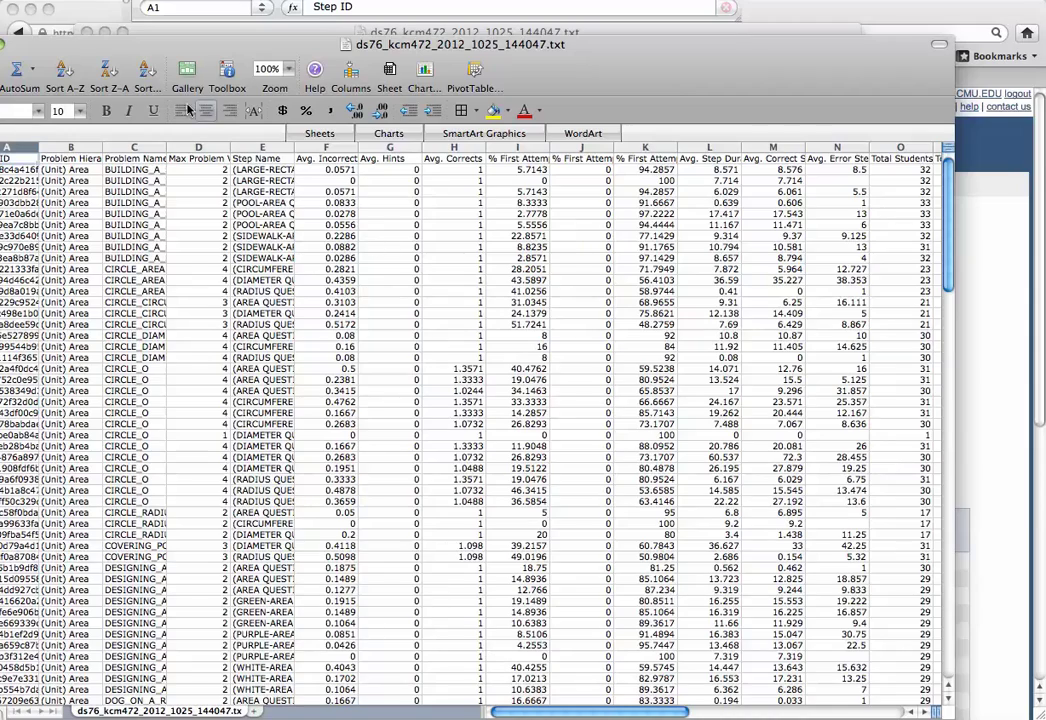
pyautogui.moveTo(100, 46); pyautogui.dragTo(154, 37)
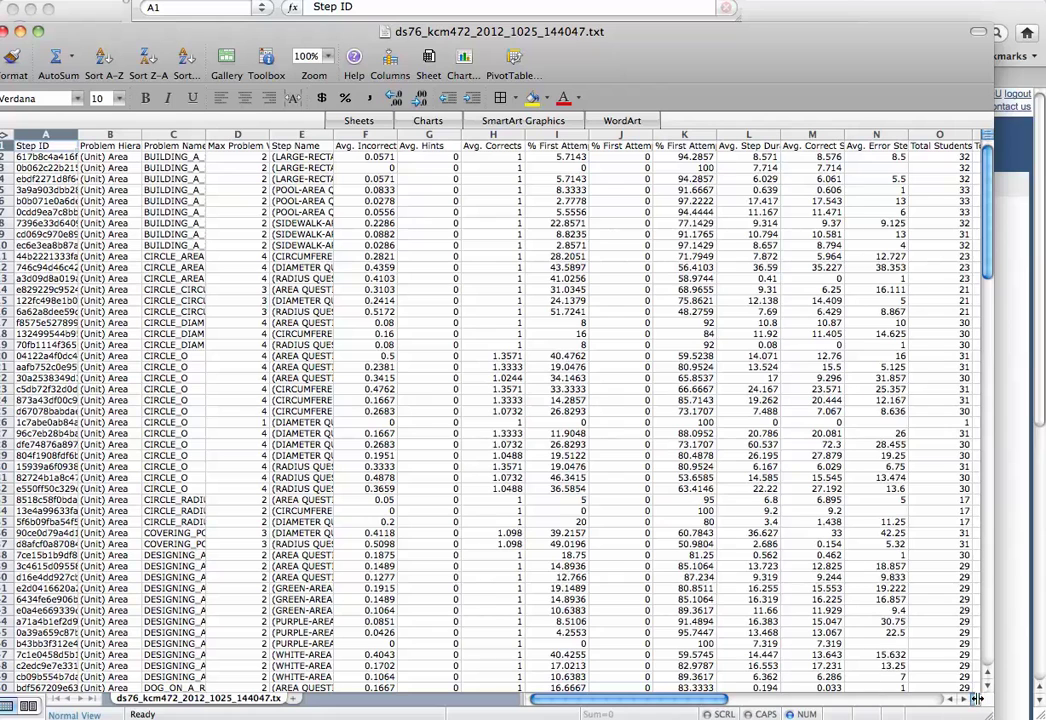
pyautogui.moveTo(975, 698); pyautogui.dragTo(578, 680)
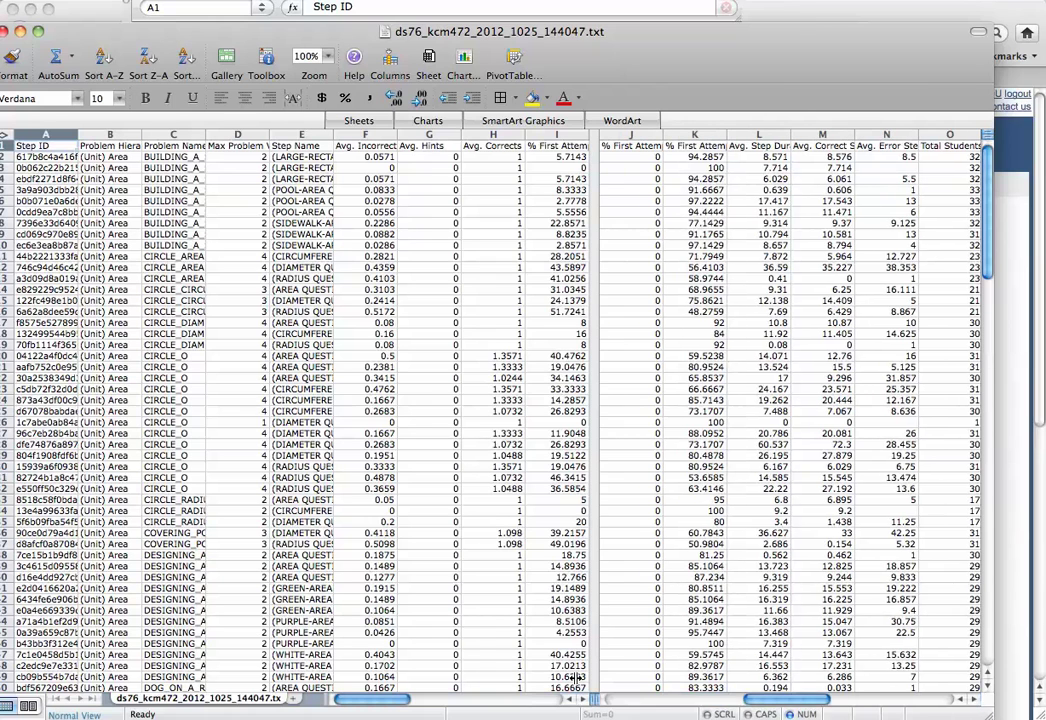
pyautogui.moveTo(763, 703); pyautogui.dragTo(850, 697)
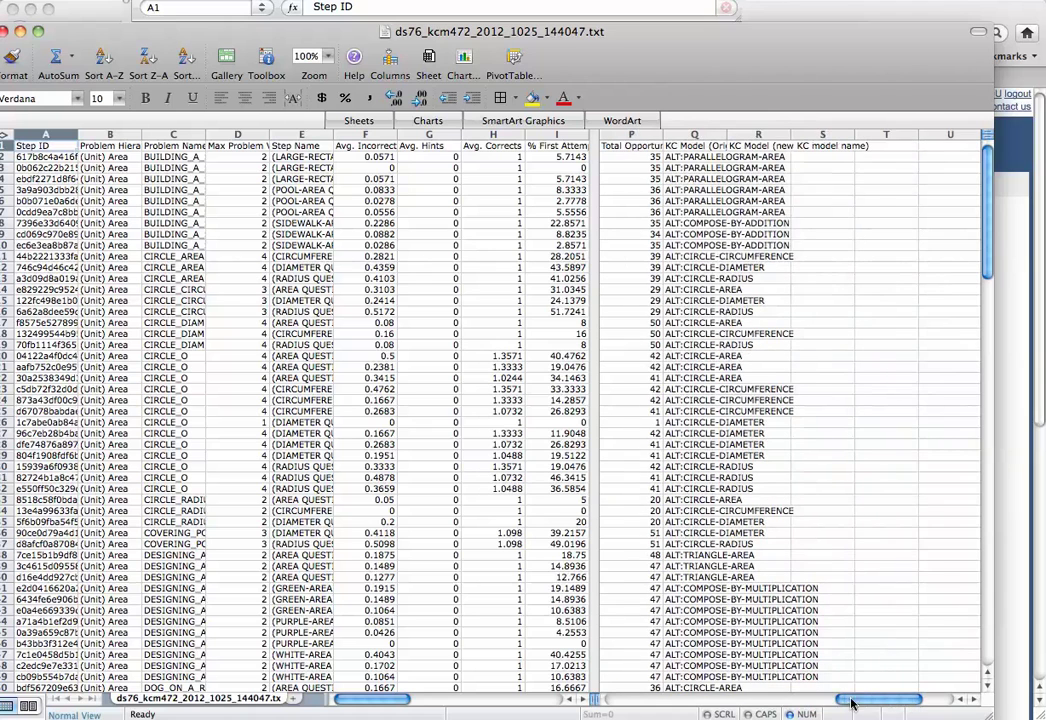
# Widen column Q, KC Model (Original), to 24.43 so full KC names fit
pyautogui.click(673, 146)
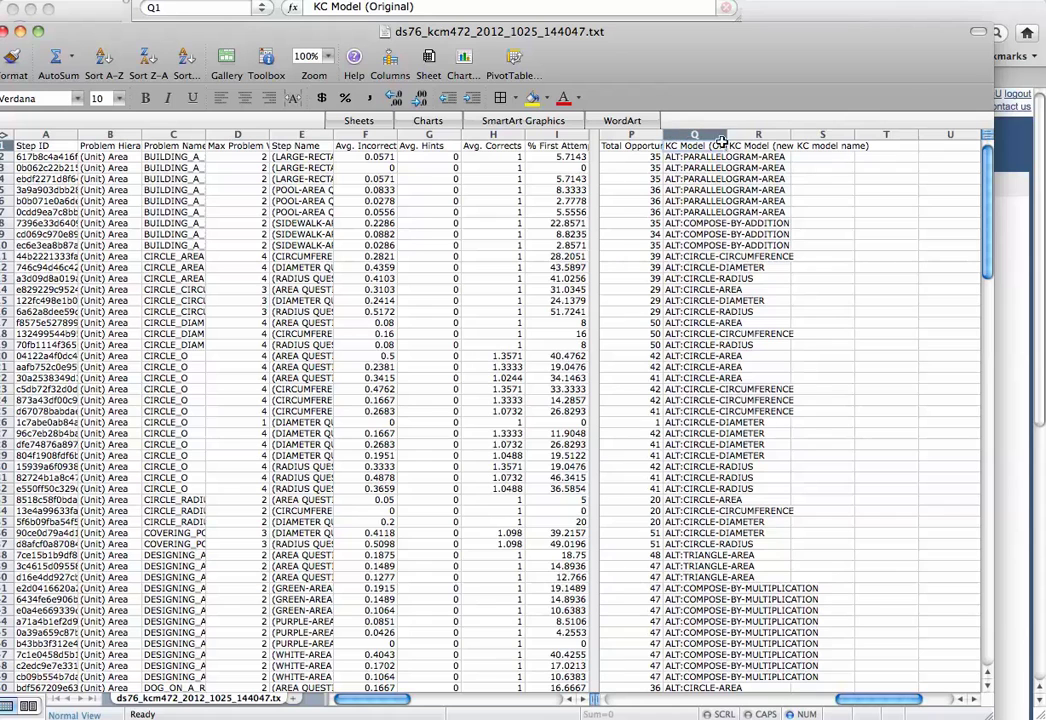
pyautogui.moveTo(673, 146); pyautogui.dragTo(752, 147)
pyautogui.press('Down')
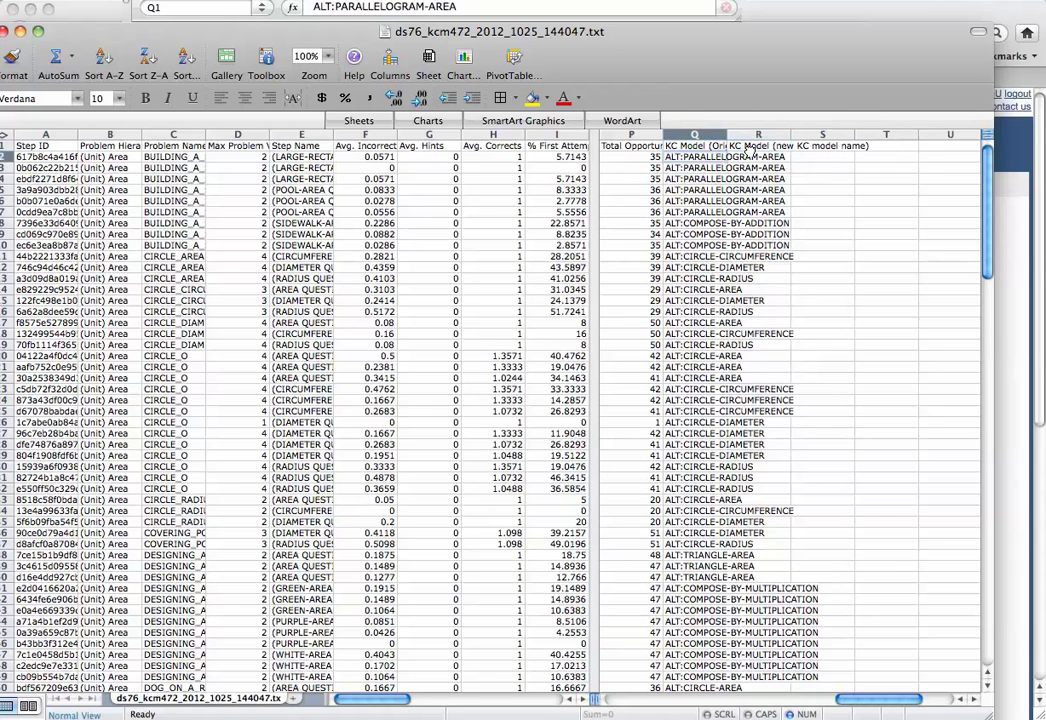
pyautogui.press('Right')
pyautogui.press('Down')
pyautogui.press('Down')
pyautogui.press('Down')
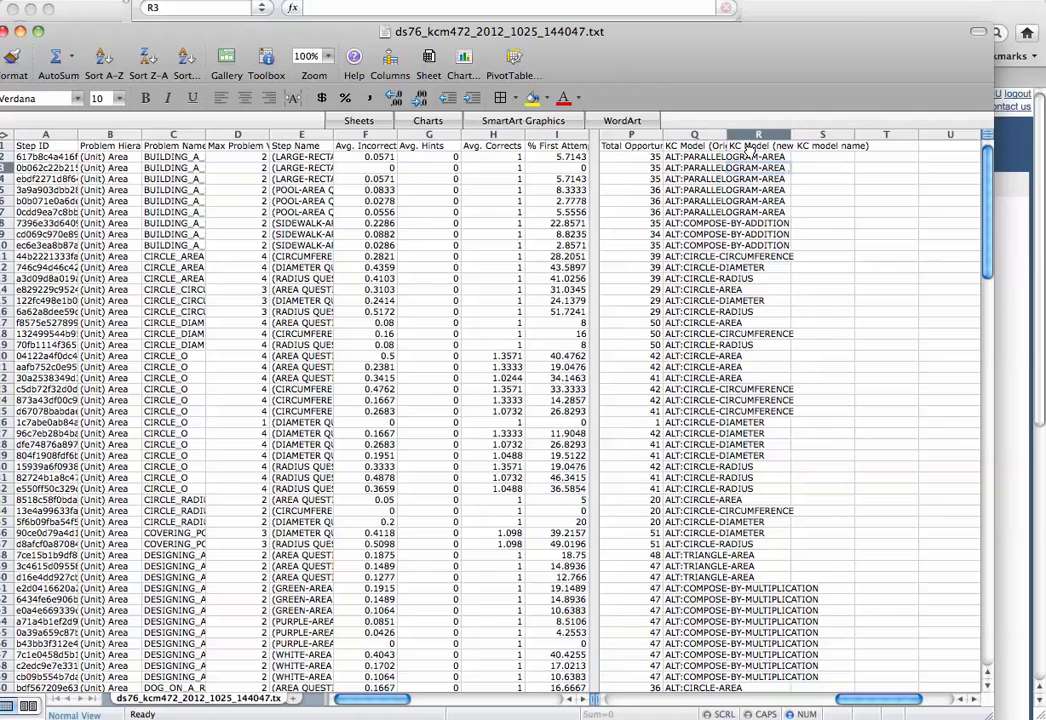
pyautogui.moveTo(728, 134); pyautogui.dragTo(810, 136)
pyautogui.click(838, 156)
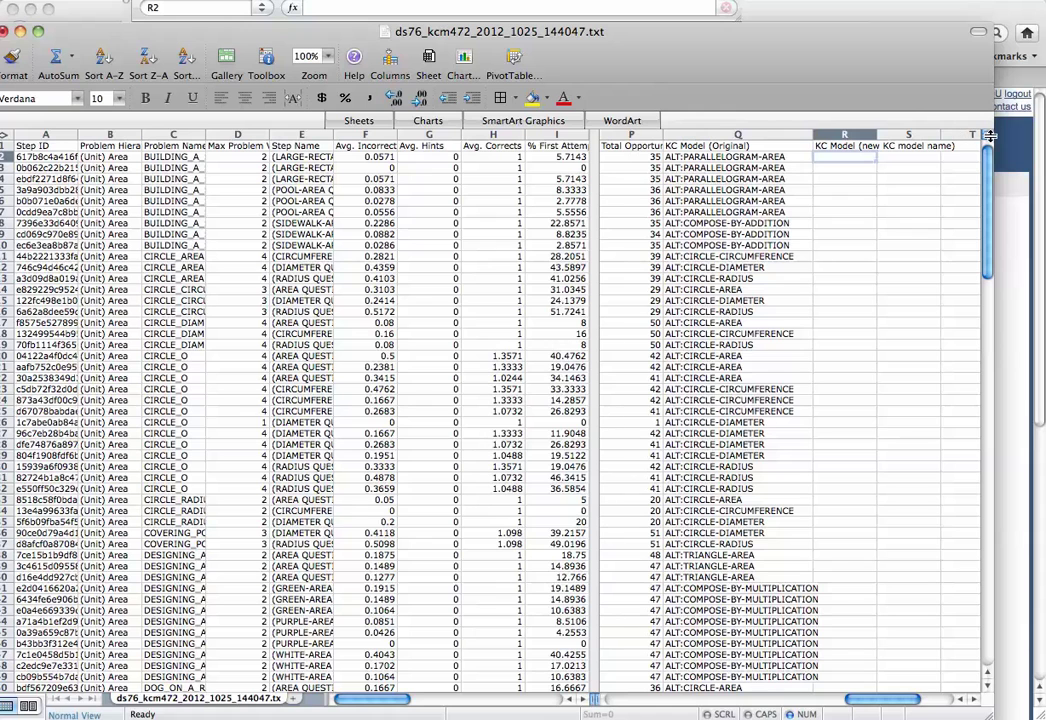
pyautogui.click(766, 160)
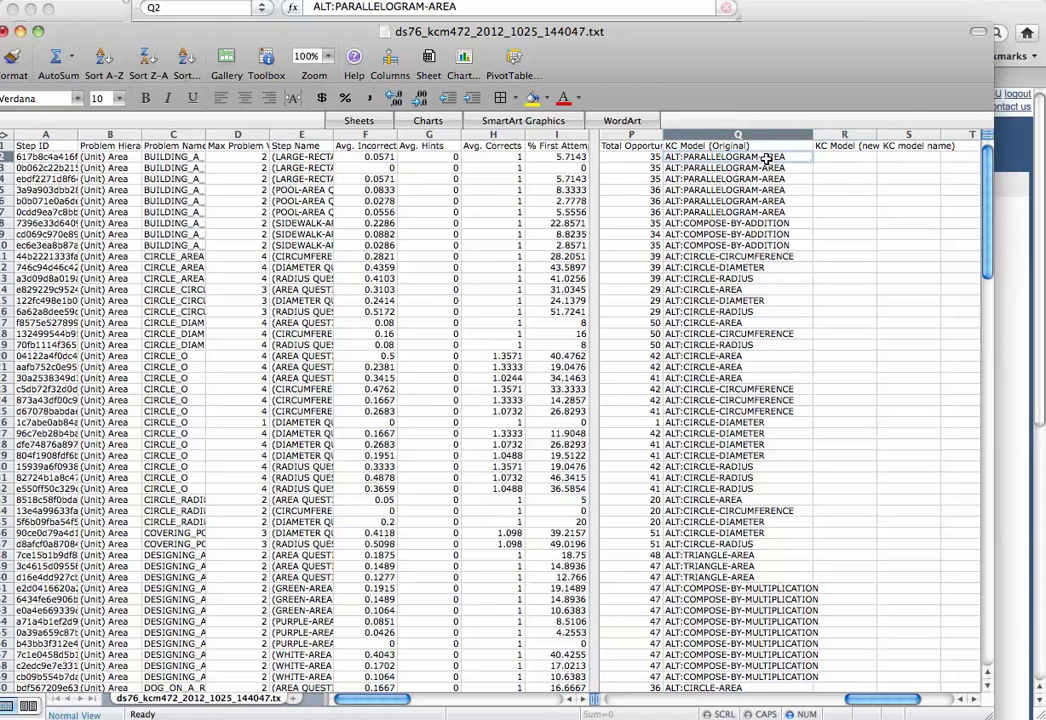
# Copy the original KC labels Q2:Q240 into column R starting at R2
pyautogui.moveTo(985, 137); pyautogui.dragTo(985, 366)
pyautogui.moveTo(986, 433); pyautogui.dragTo(985, 615)
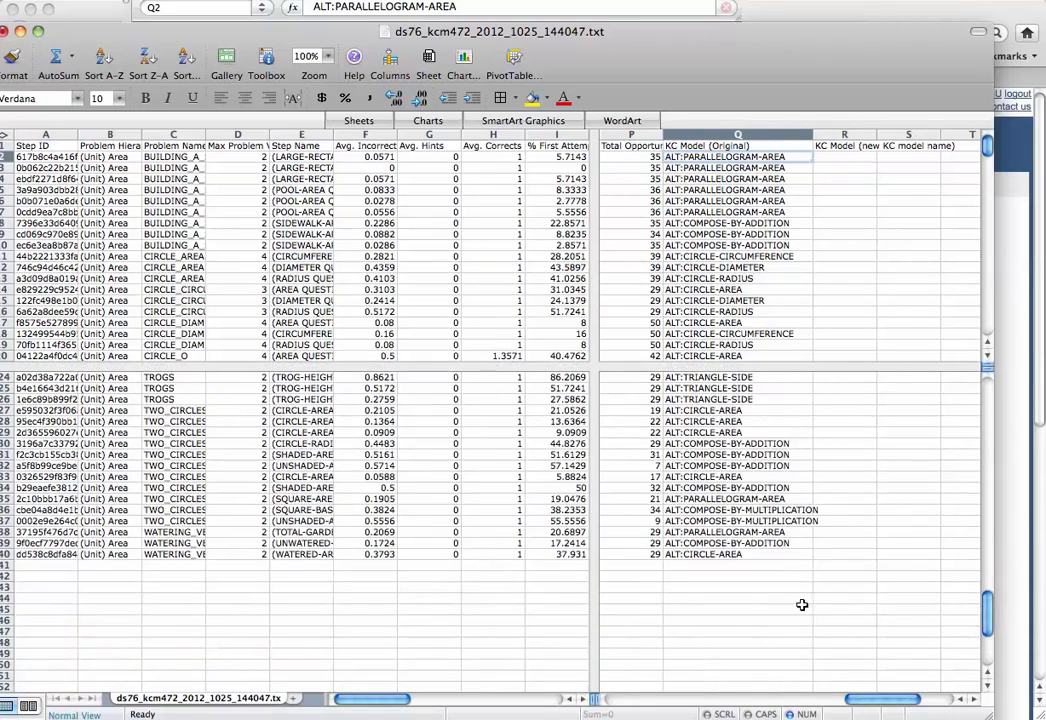
pyautogui.keyDown('shift'); pyautogui.click(715, 553); pyautogui.keyUp('shift')
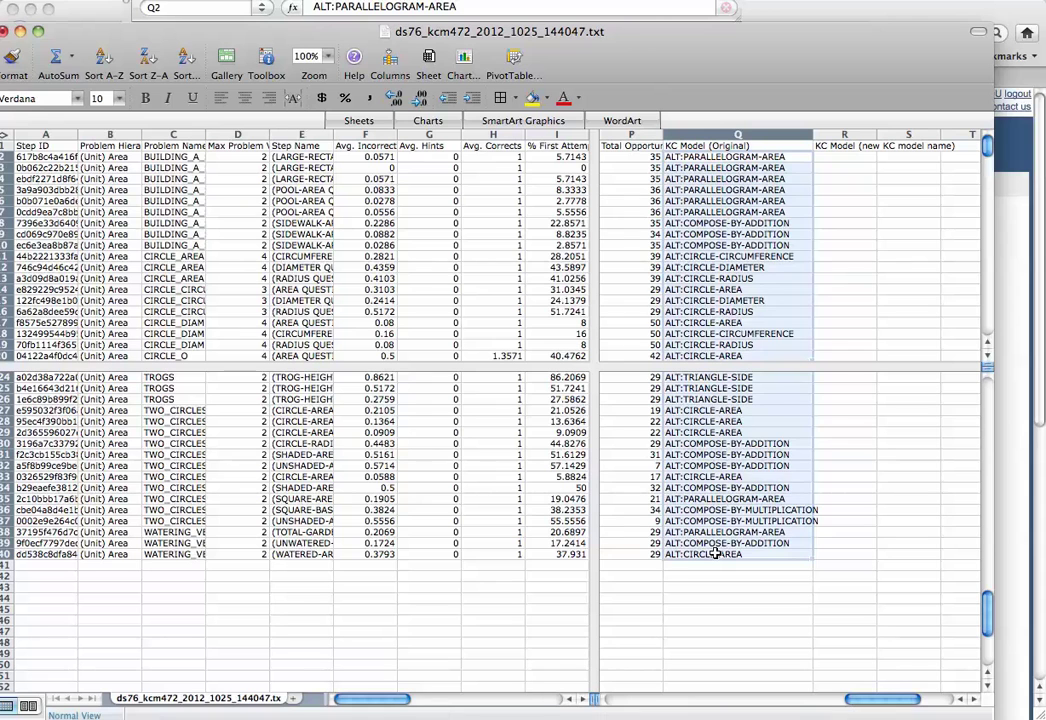
pyautogui.press('super+c')
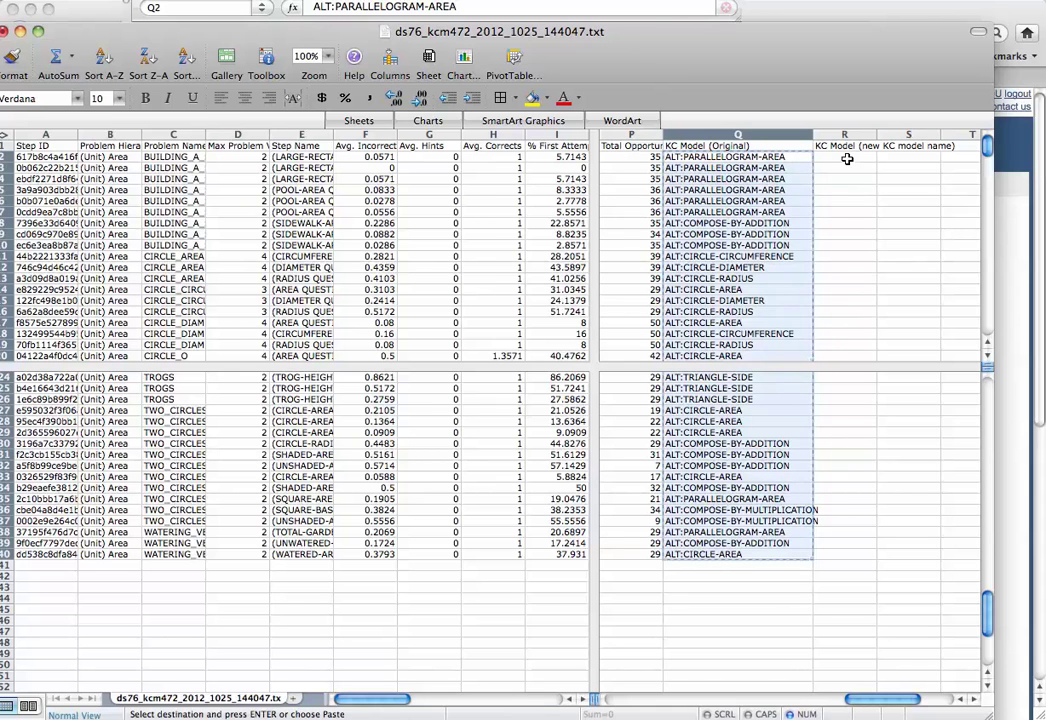
pyautogui.click(848, 158)
pyautogui.press('super+v')
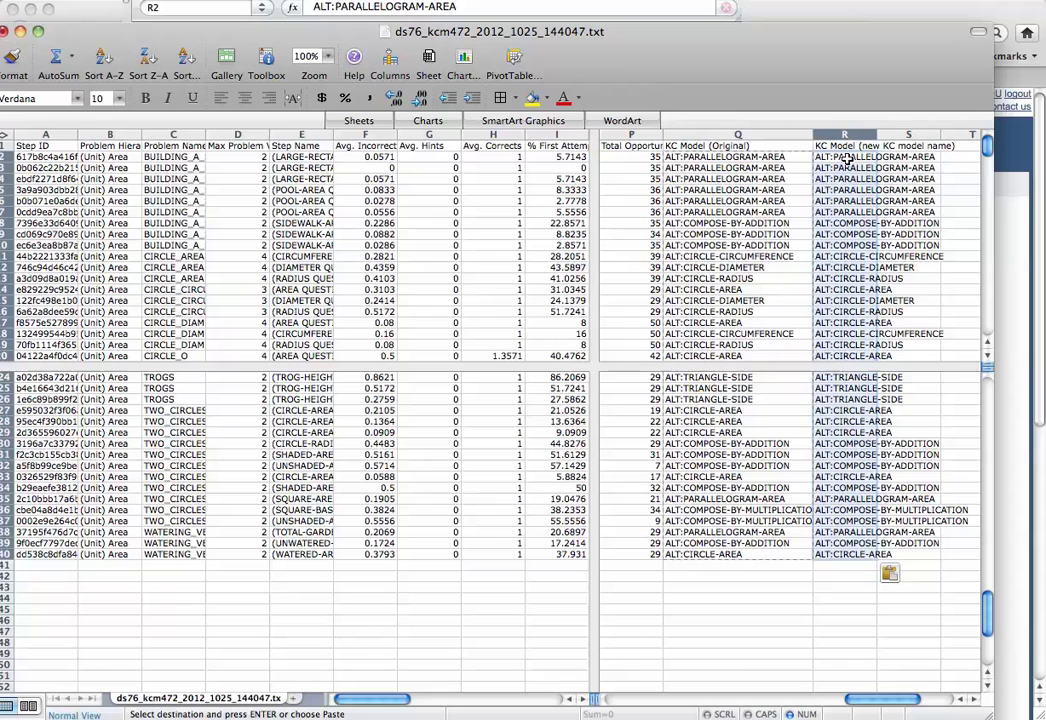
# Rename the R1 header to KC Model (Orig-Trap-Merge)
pyautogui.click(855, 146)
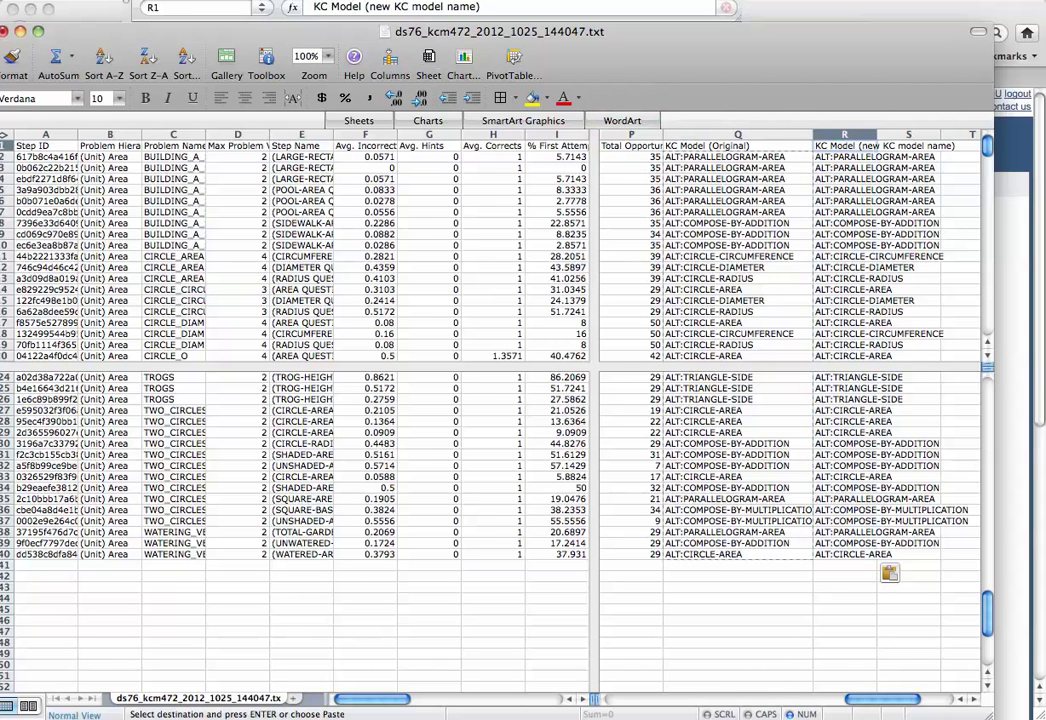
pyautogui.moveTo(366, 7)
pyautogui.mouseDown()
pyautogui.moveTo(705, 7)
pyautogui.moveTo(378, 7)
pyautogui.mouseUp()
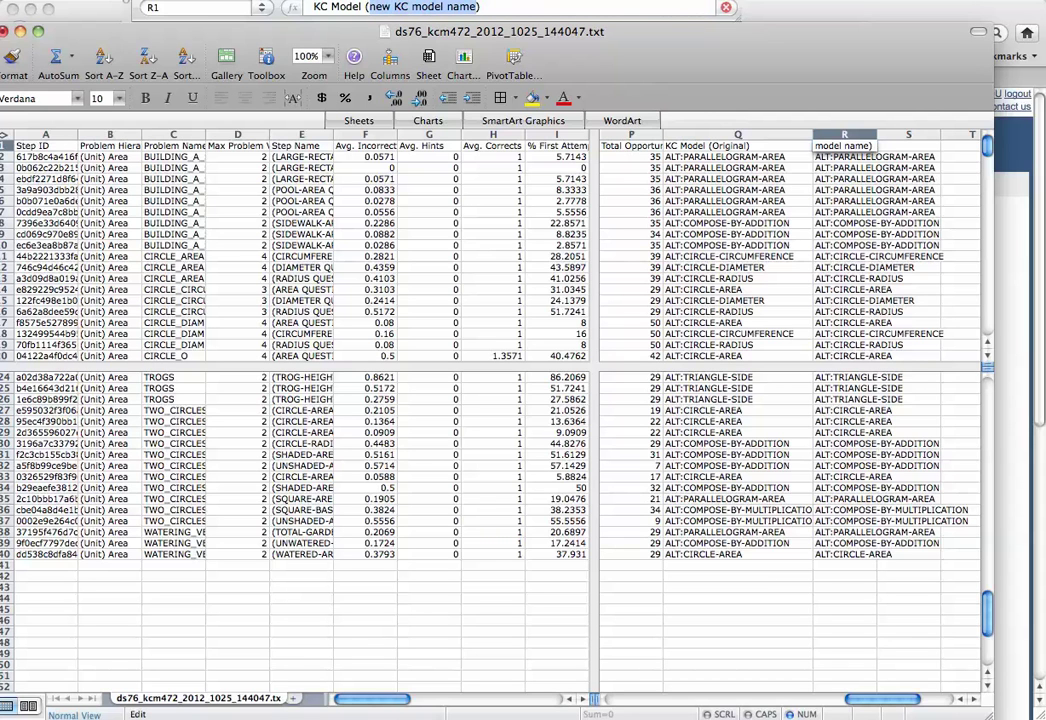
pyautogui.write('(or)')
pyautogui.write('Ori')
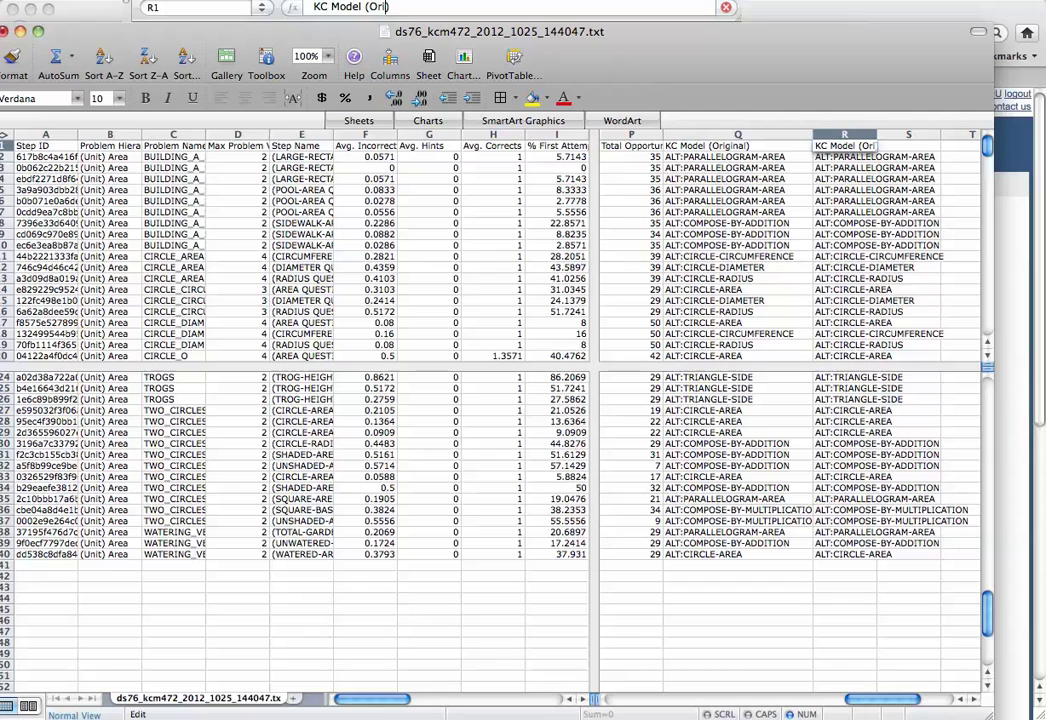
pyautogui.write('g-Trap-Merge')
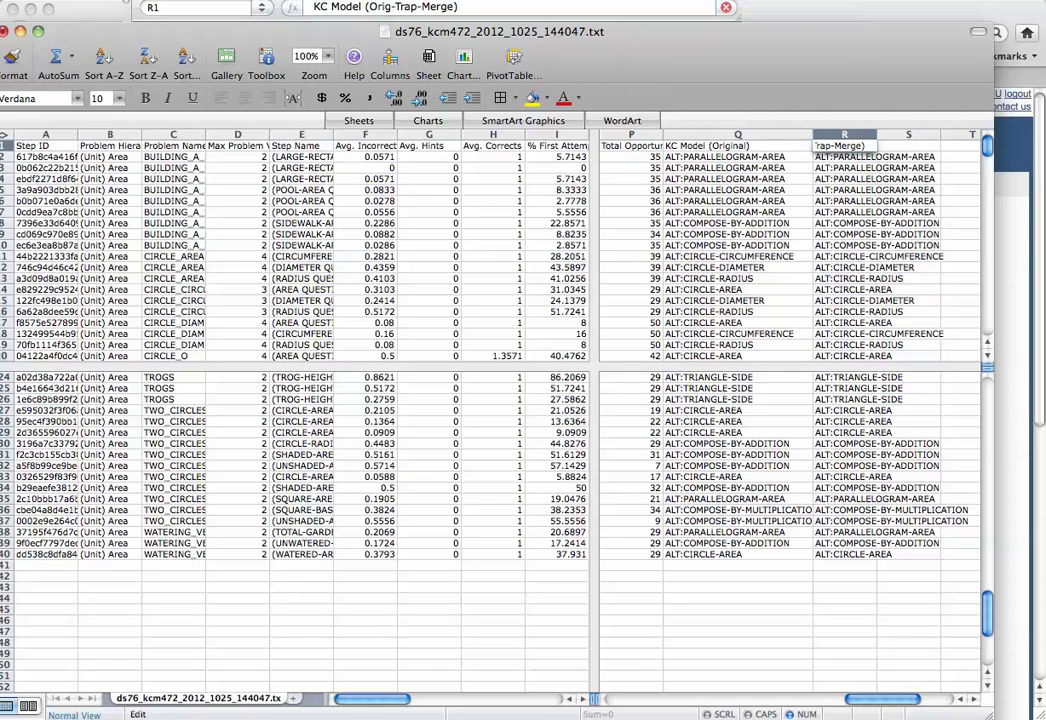
pyautogui.press('Return')
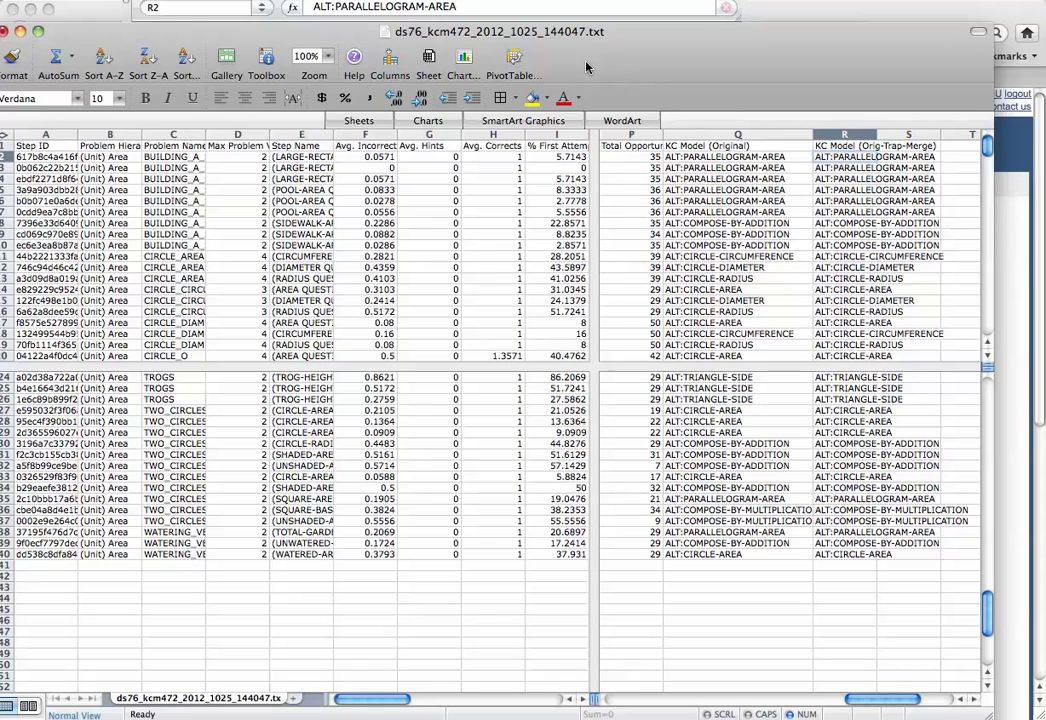
# Select the whole worksheet and turn on AutoFilter for the header row
pyautogui.click(52, 147)
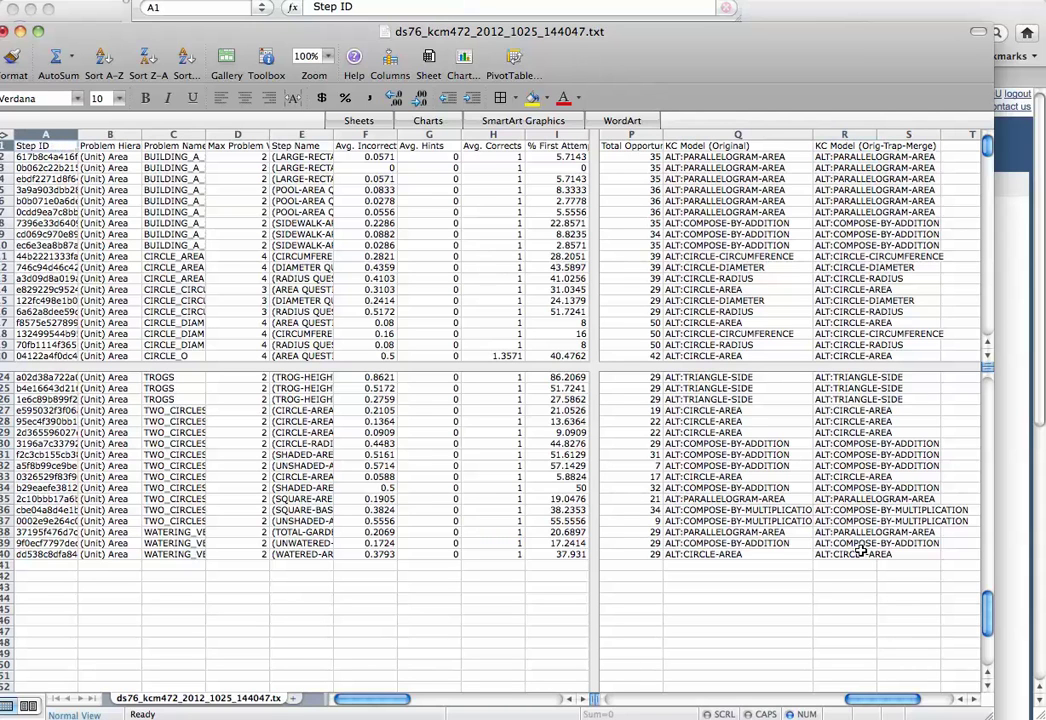
pyautogui.press('super+a')
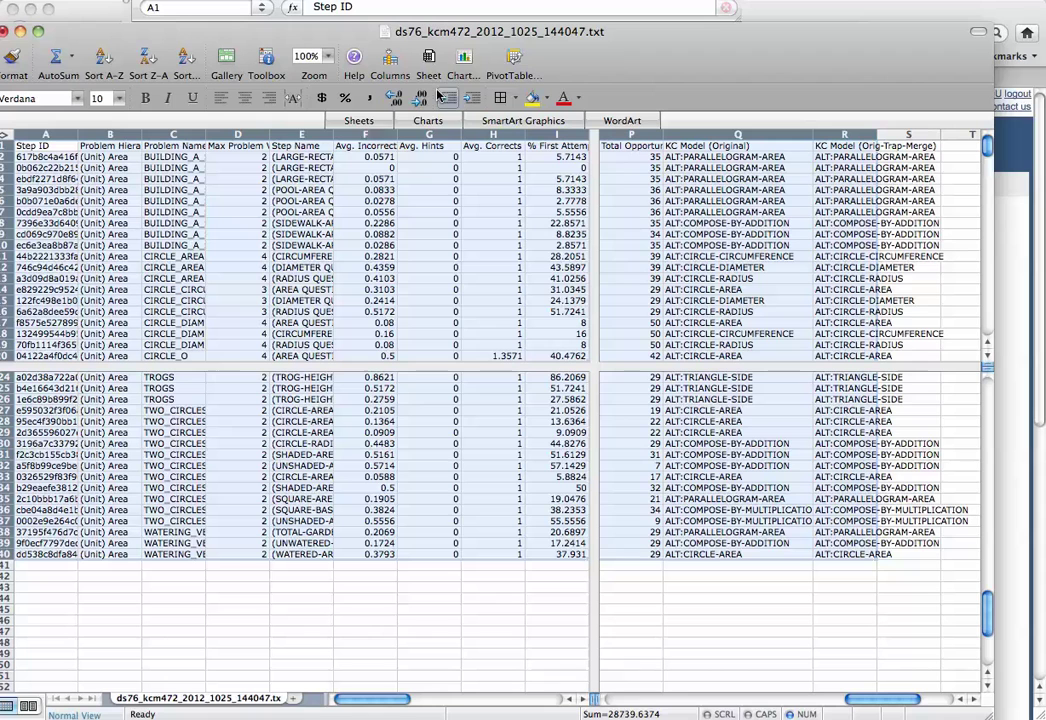
pyautogui.click(320, 0)
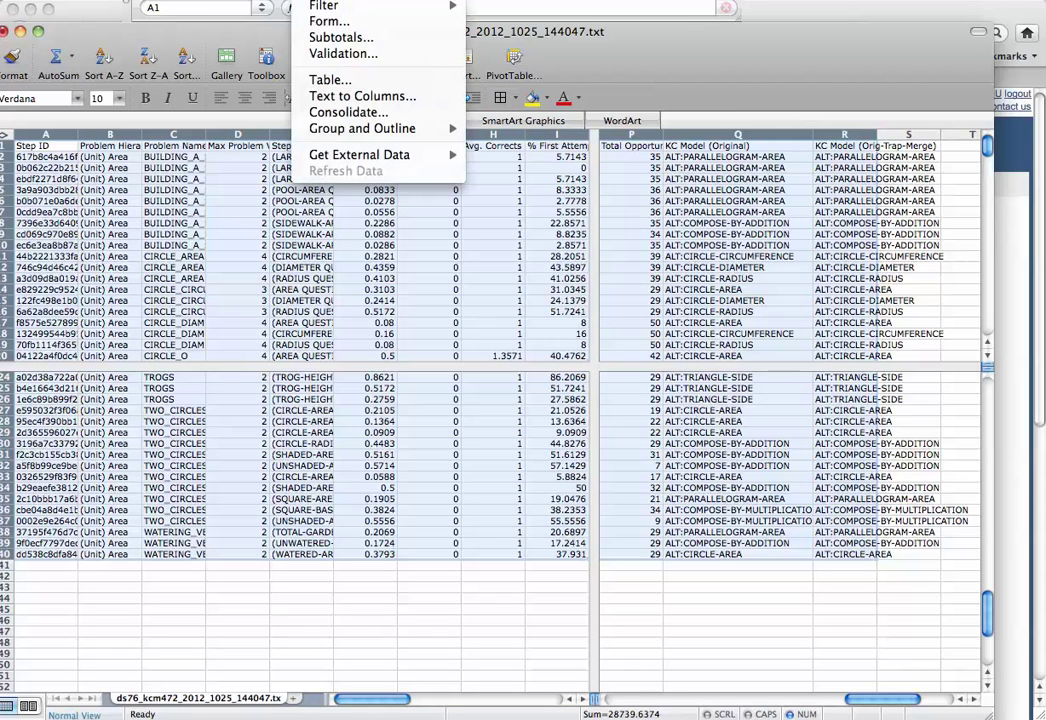
pyautogui.moveTo(330, 5)
pyautogui.click(480, 10)
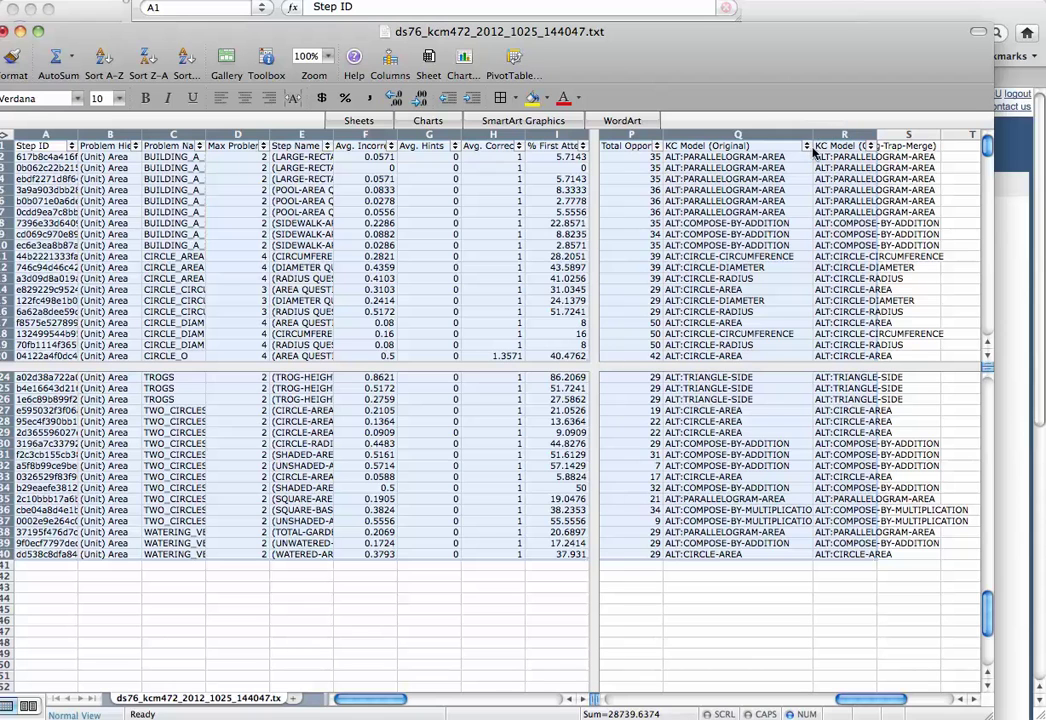
# Custom-filter KC Model (Original) to equals ALT:TRAPEZOID-AREA or equals ALT:TRAPEZOID-BASE
pyautogui.click(807, 146)
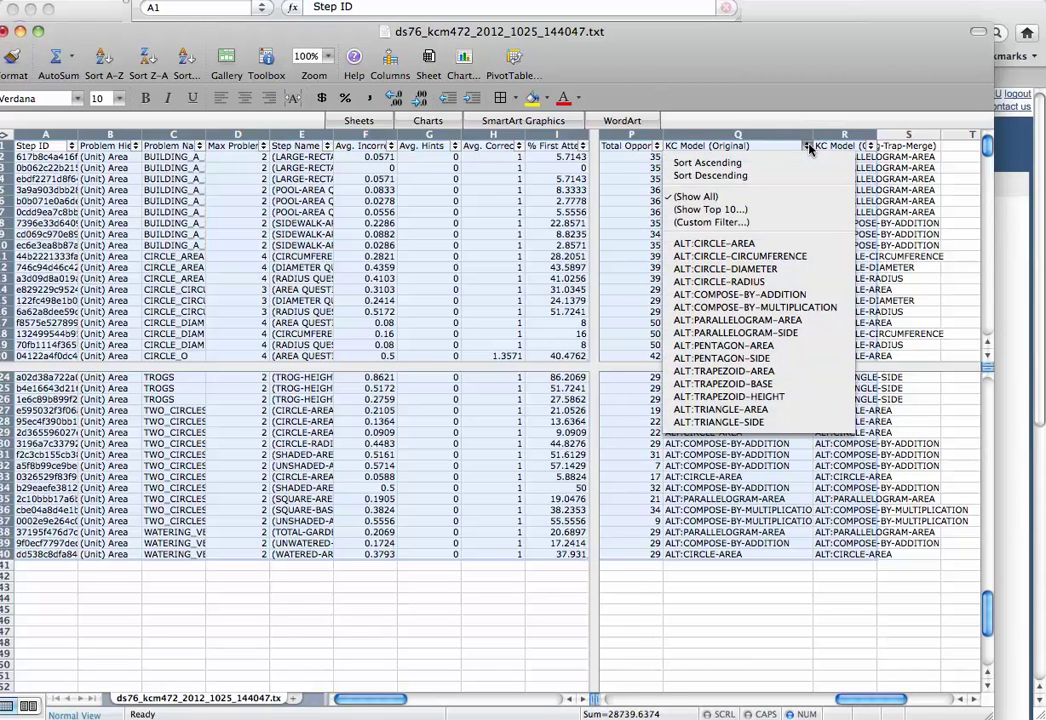
pyautogui.click(765, 229)
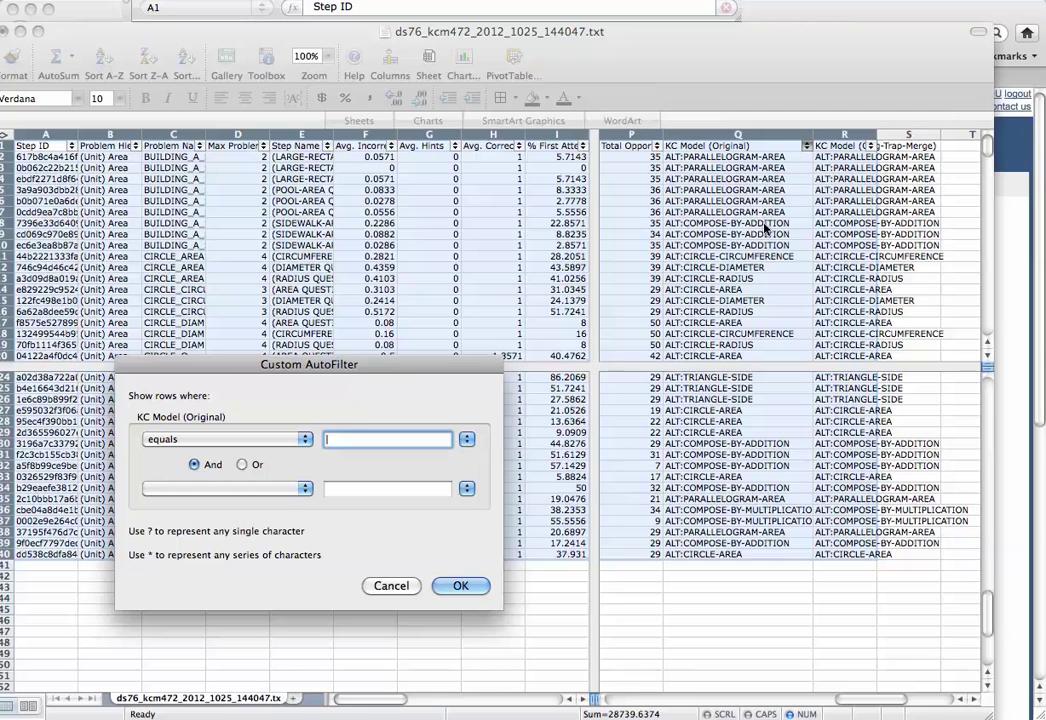
pyautogui.click(467, 440)
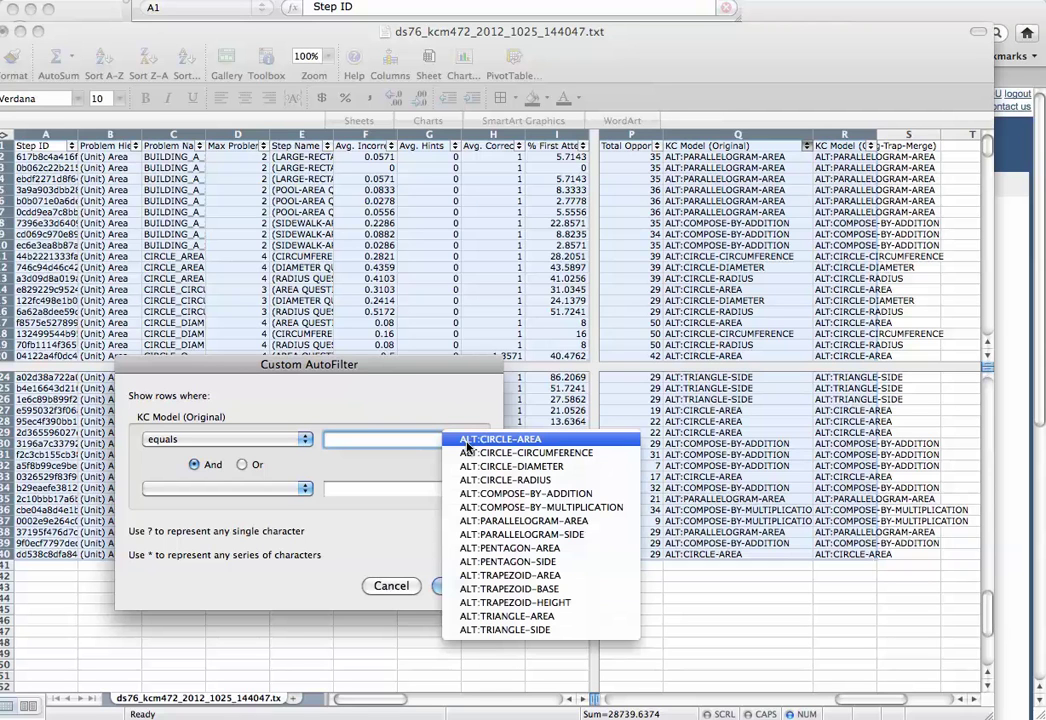
pyautogui.click(470, 575)
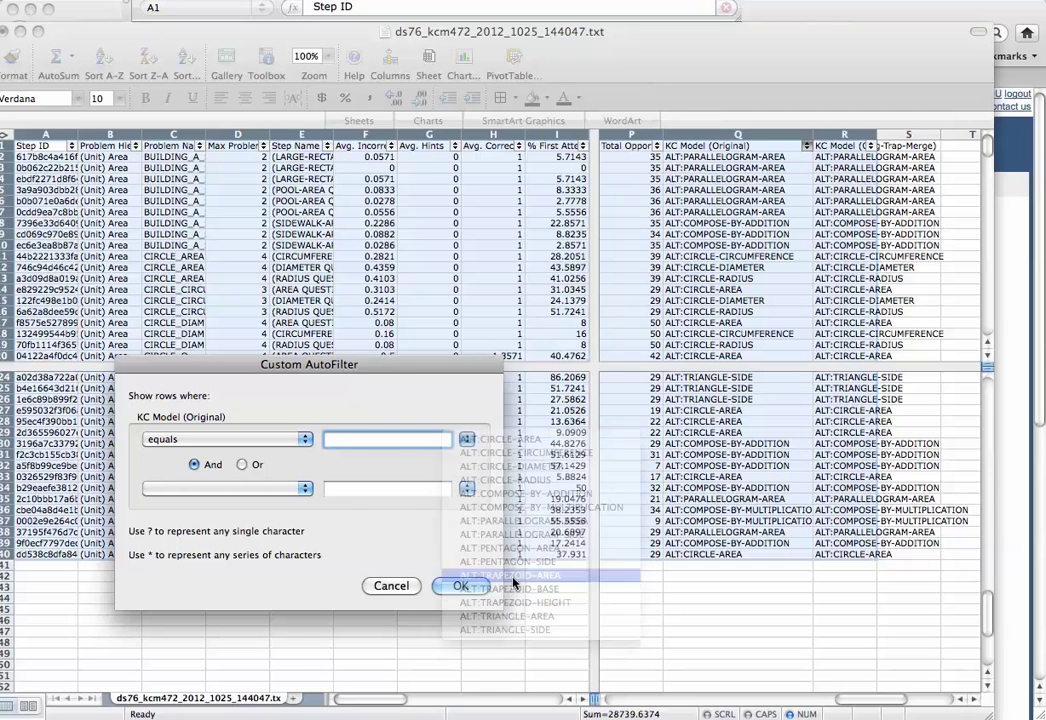
pyautogui.click(242, 465)
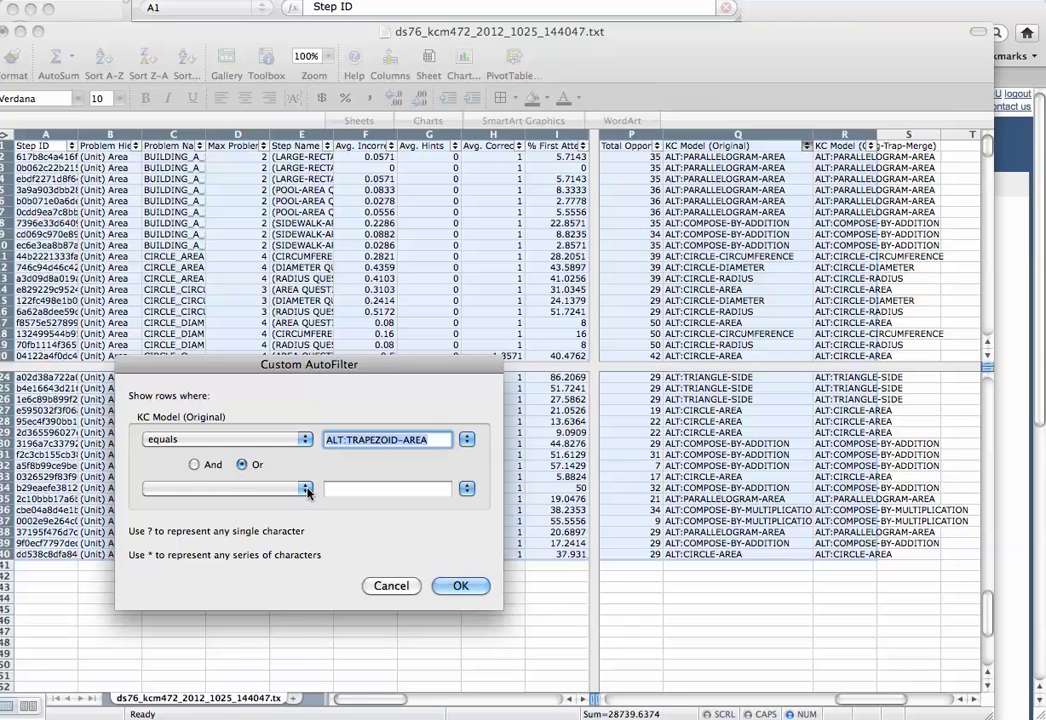
pyautogui.click(306, 488)
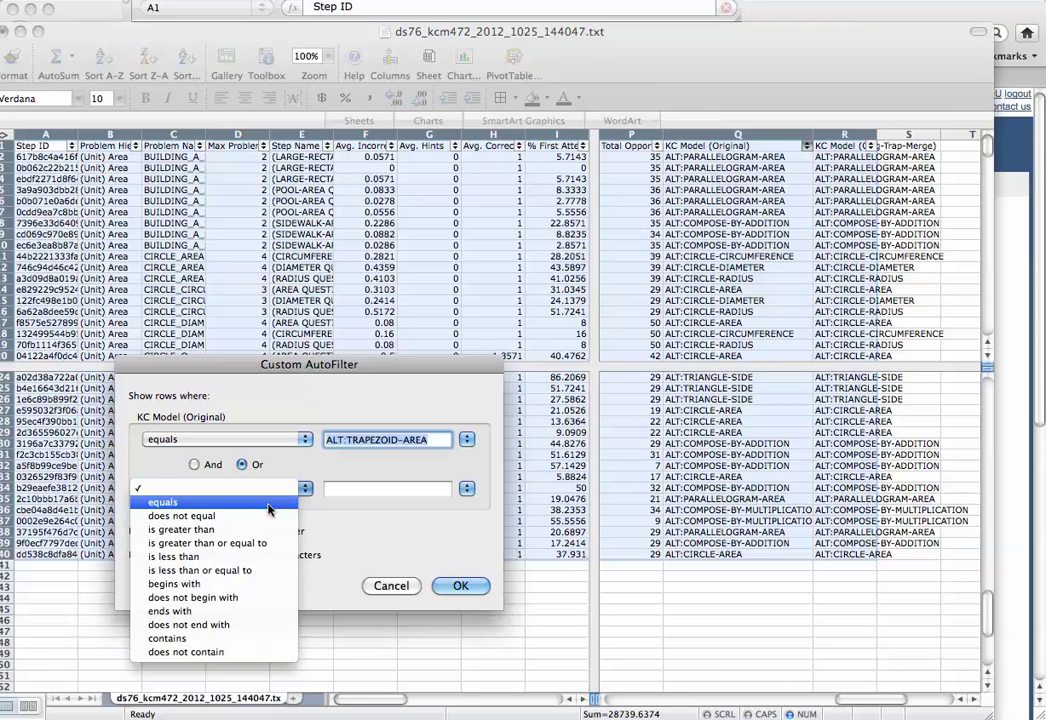
pyautogui.click(230, 436)
pyautogui.click(466, 490)
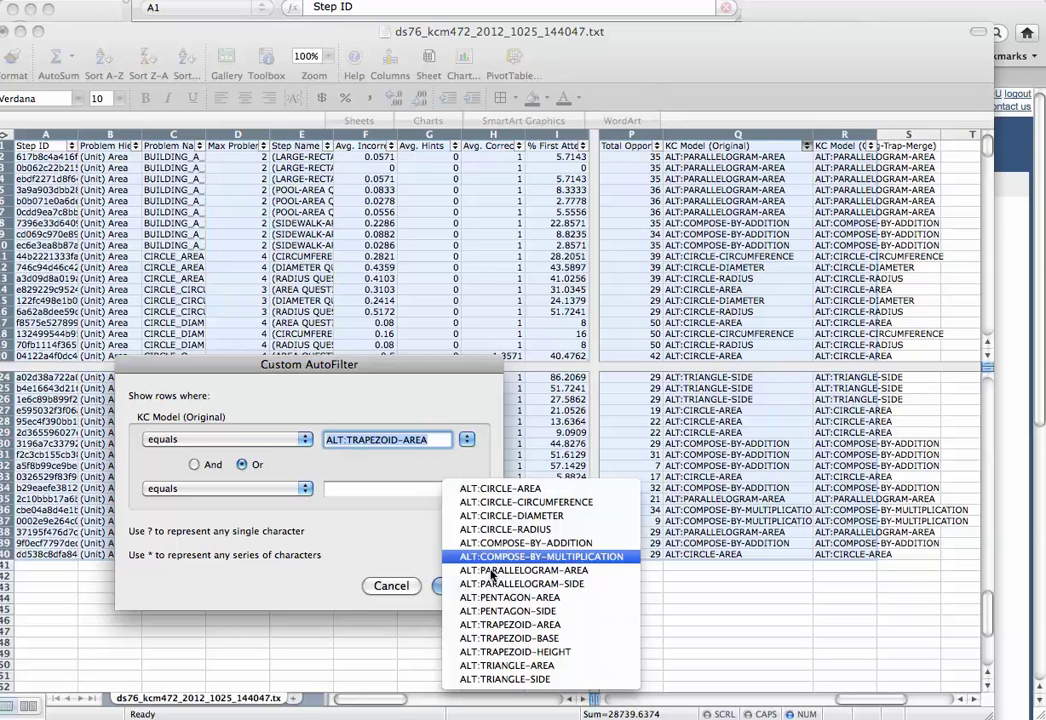
pyautogui.click(520, 583)
pyautogui.click(466, 489)
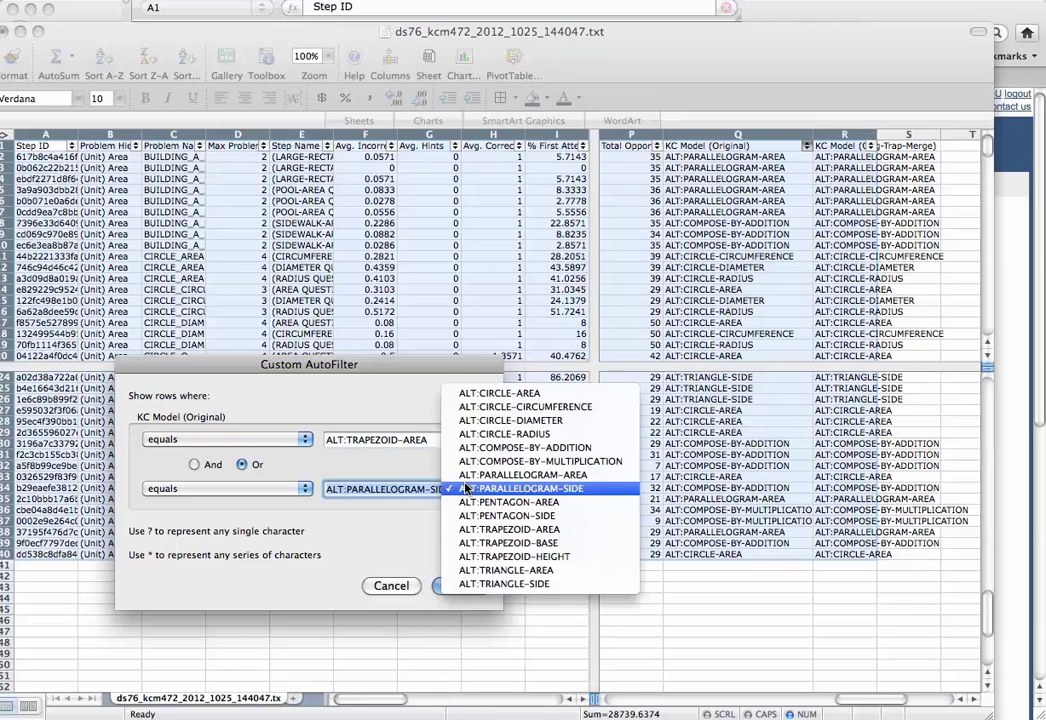
pyautogui.click(485, 543)
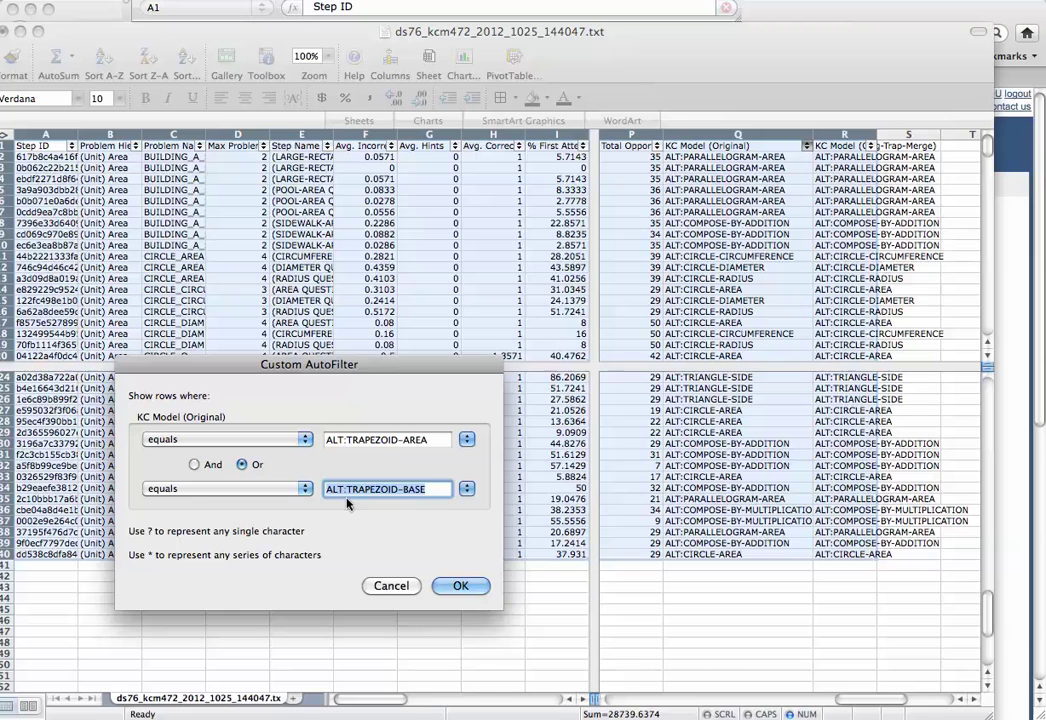
pyautogui.click(474, 586)
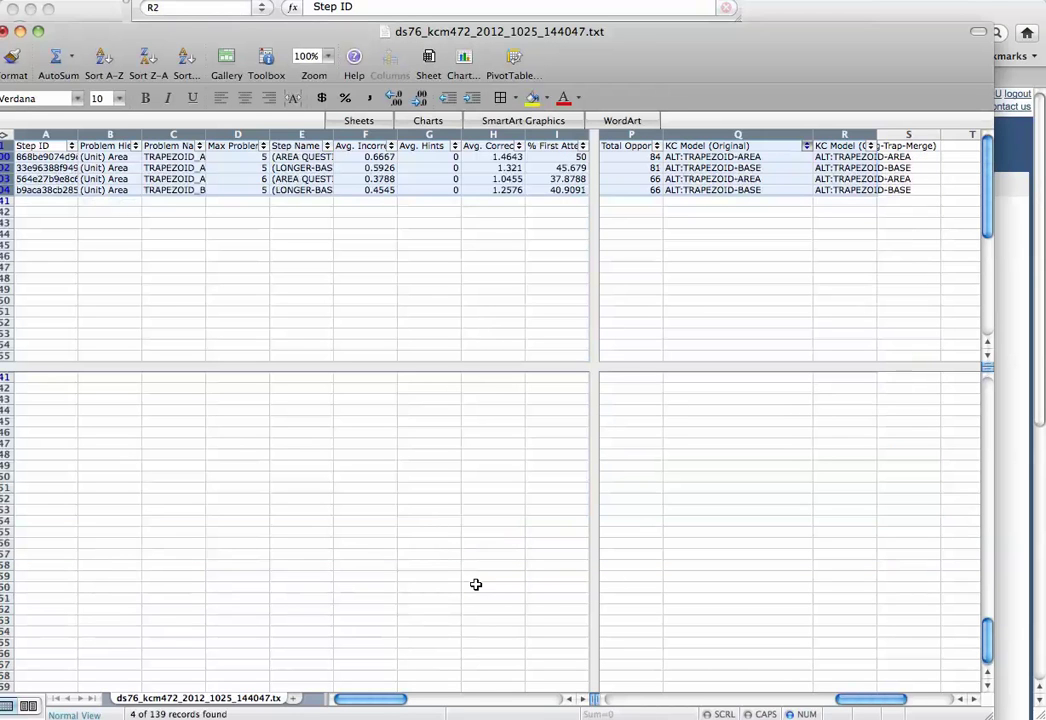
# Change R100 to ALT:TRAPEZOID and paste that value into R102 through R104
pyautogui.click(849, 158)
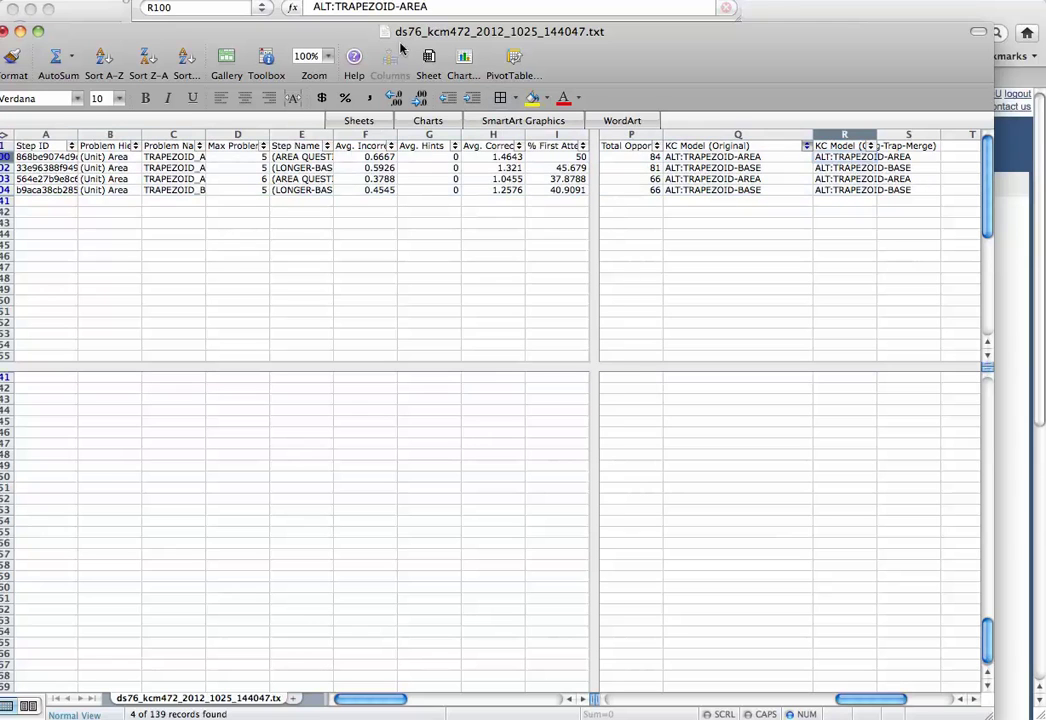
pyautogui.tripleClick(370, 7)
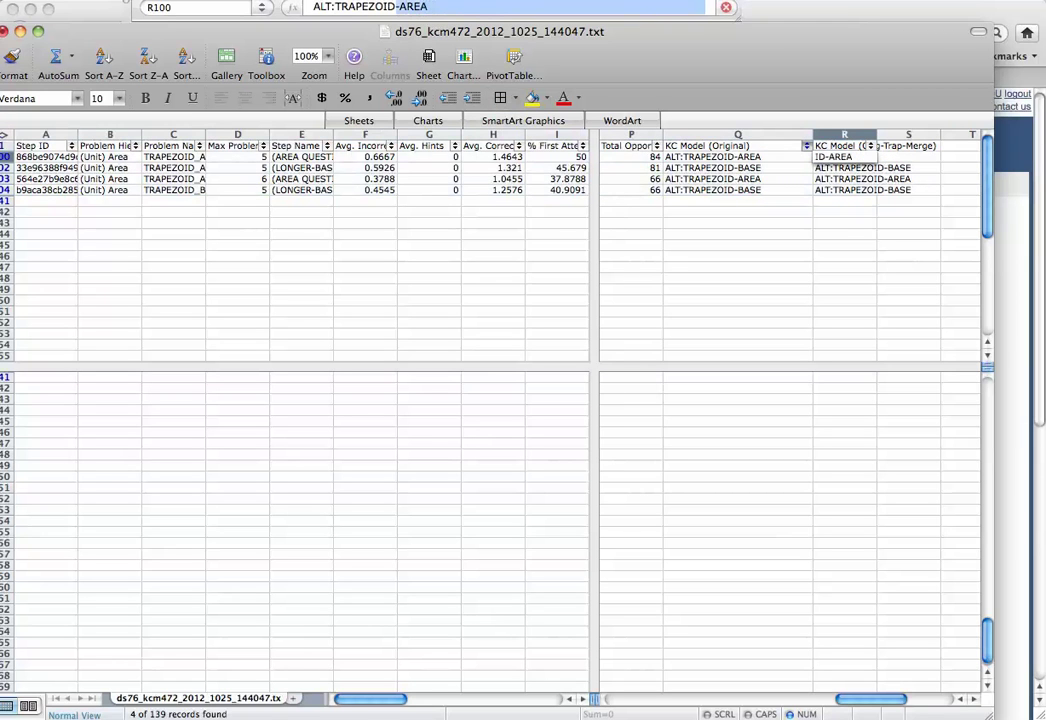
pyautogui.press('BackSpace')
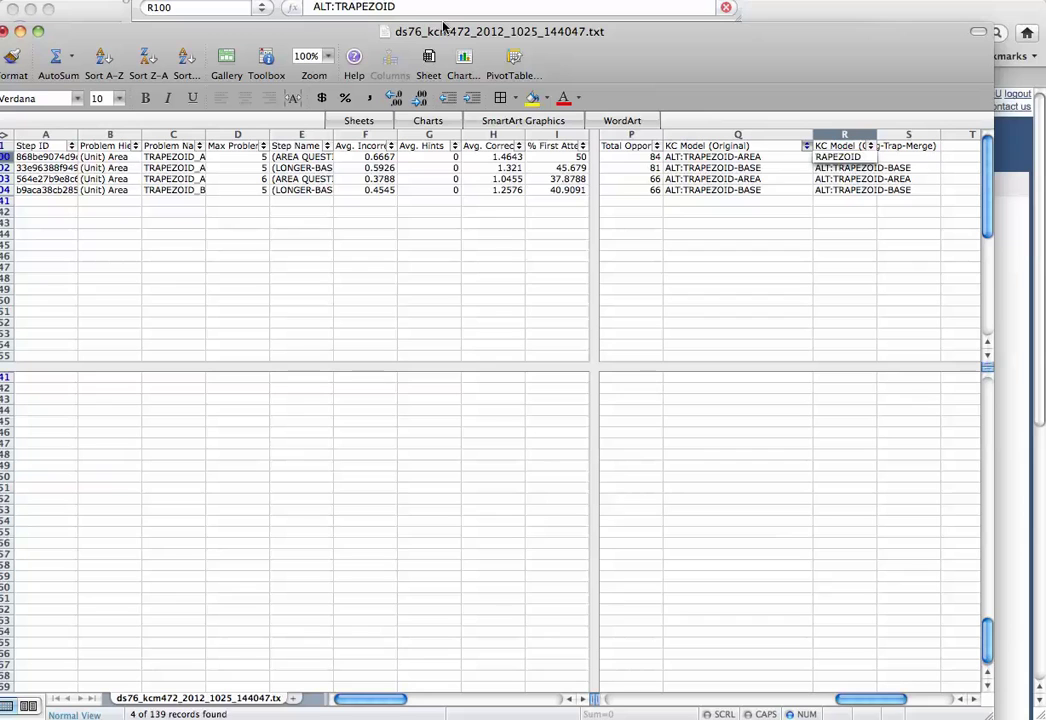
pyautogui.press('Return')
pyautogui.press('Up')
pyautogui.press('super+c')
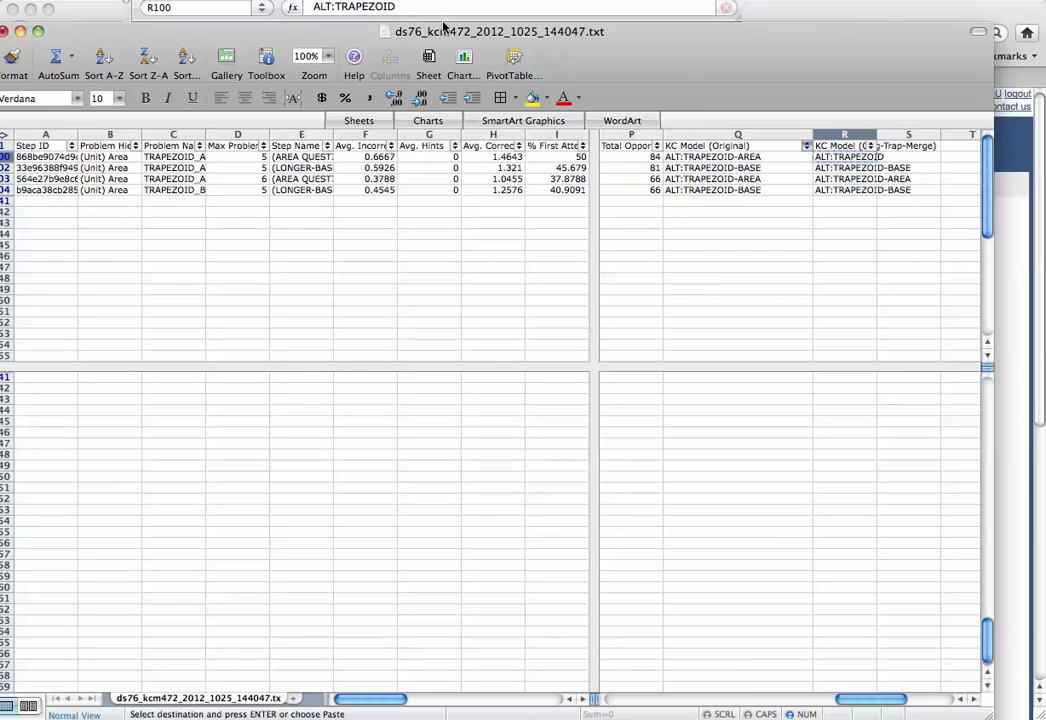
pyautogui.click(864, 168)
pyautogui.press('super+v')
pyautogui.press('Down')
pyautogui.press('super+v')
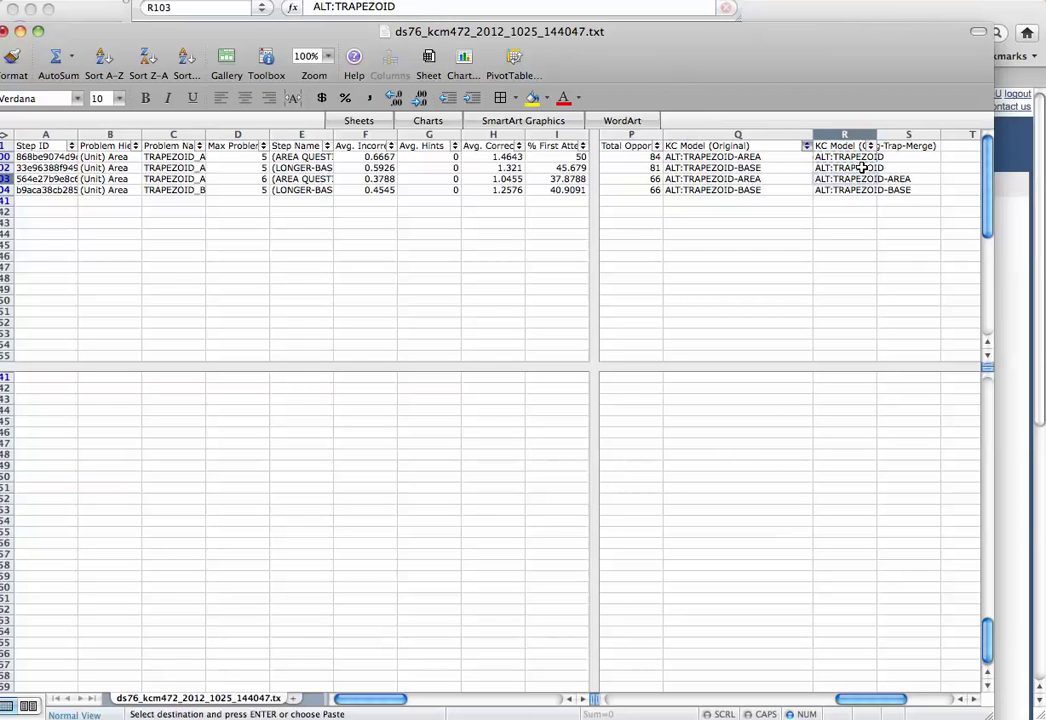
pyautogui.press('Down')
pyautogui.press('super+v')
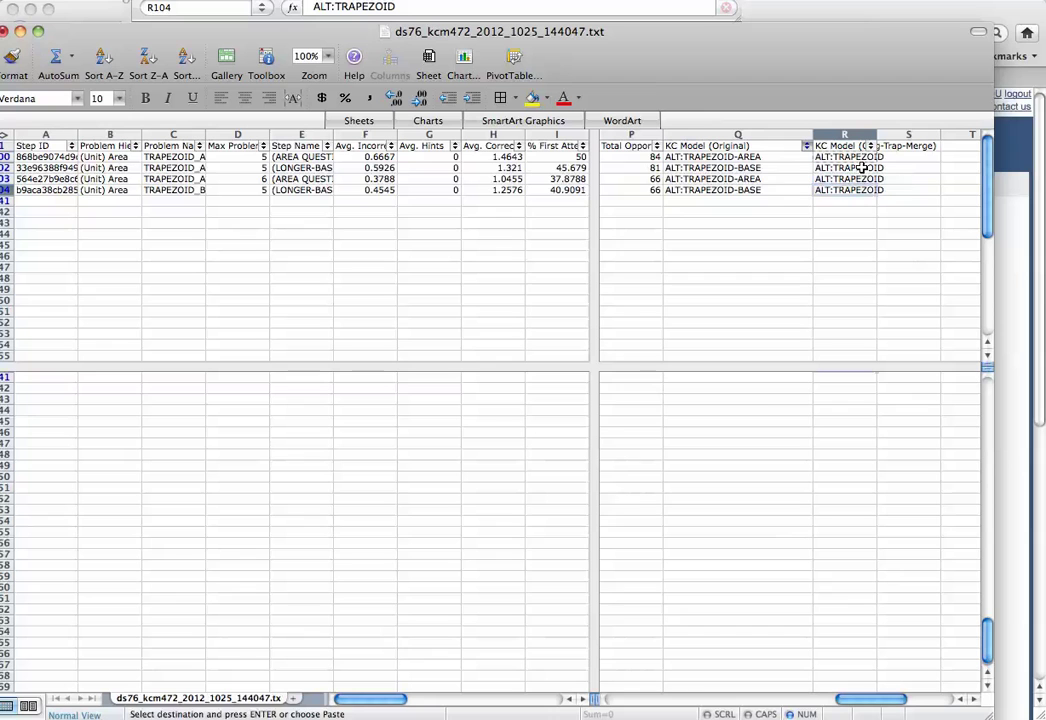
# Filter to ALT:TRAPEZOID-HEIGHT rows and change R101 and R105 to ALT:TRAPEZOID
pyautogui.click(806, 146)
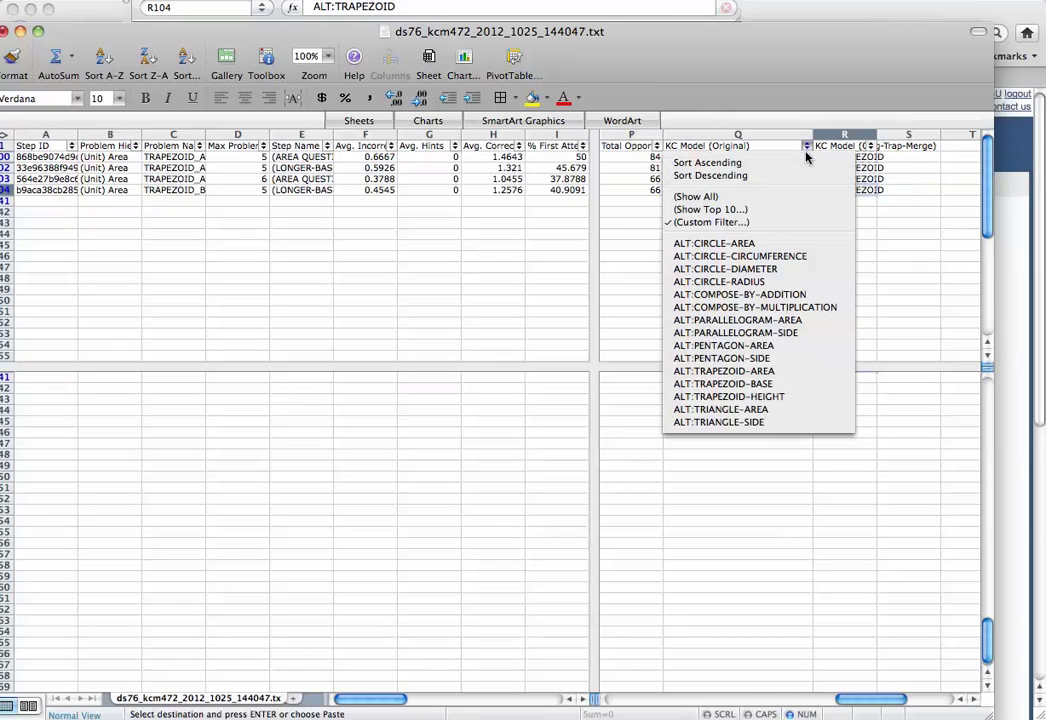
pyautogui.click(782, 397)
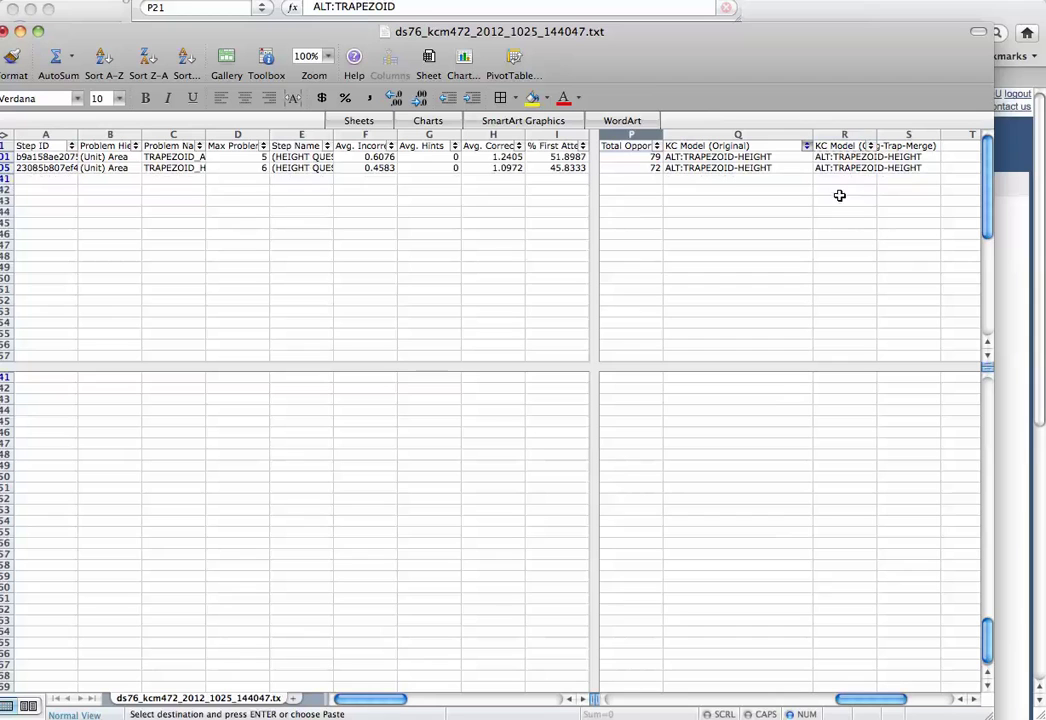
pyautogui.click(840, 157)
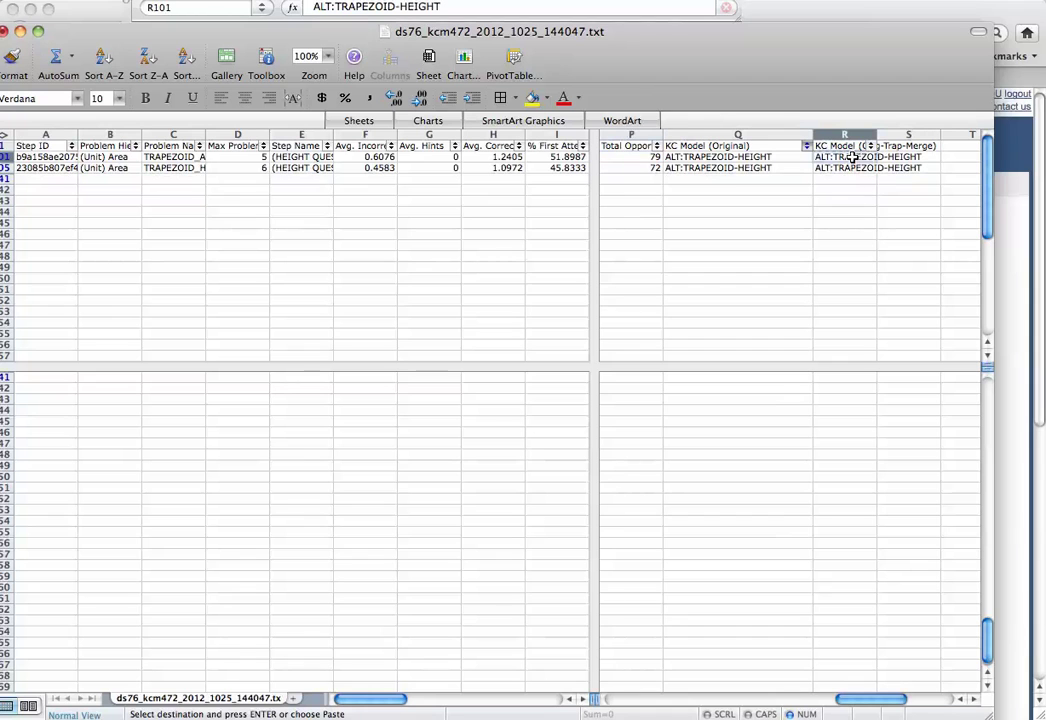
pyautogui.click(395, 6)
pyautogui.press('Delete')
pyautogui.press('Delete')
pyautogui.press('Delete')
pyautogui.press('Delete')
pyautogui.press('Delete')
pyautogui.press('Delete')
pyautogui.press('Delete')
pyautogui.write(']\\')
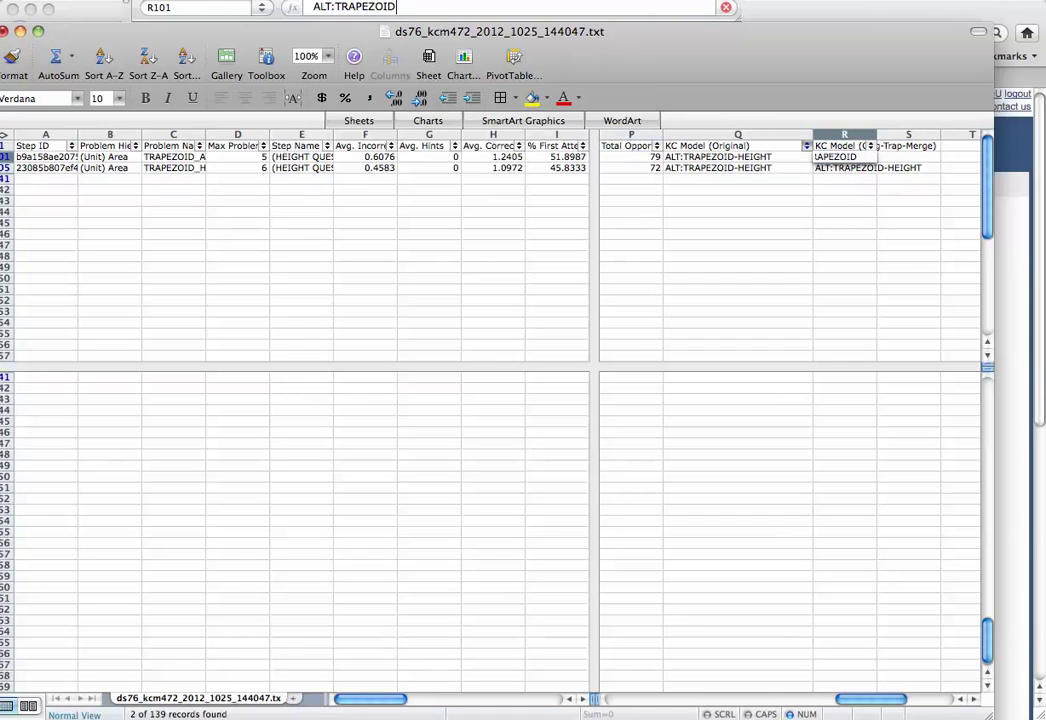
pyautogui.press('Return')
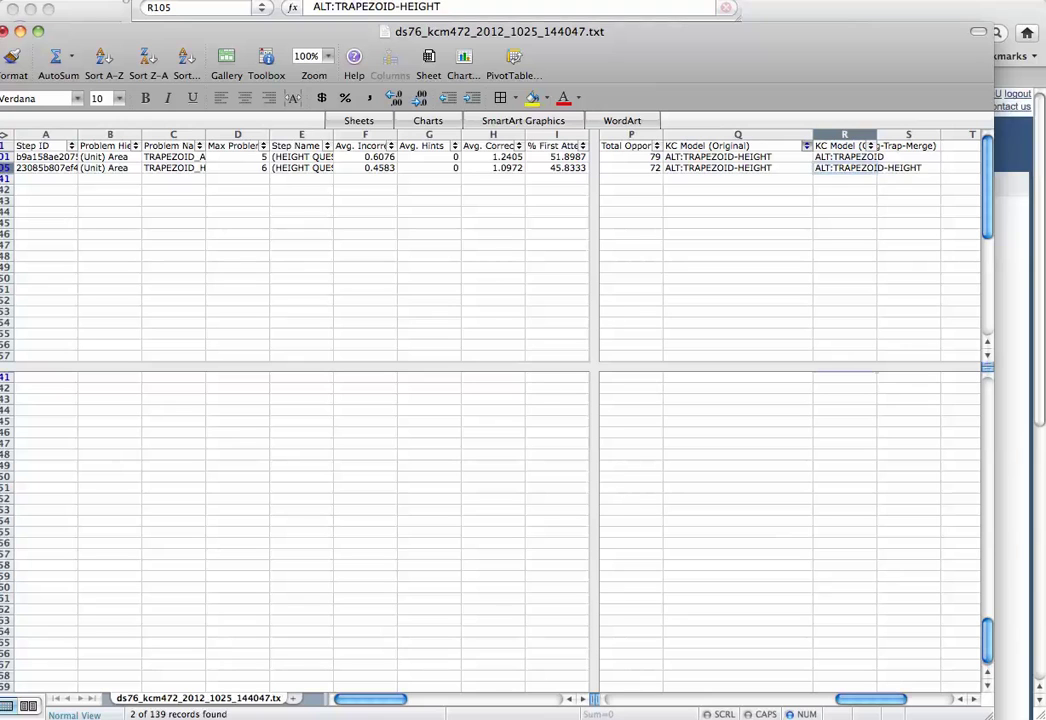
pyautogui.click(395, 7)
pyautogui.press('Delete')
pyautogui.press('Delete')
pyautogui.press('Delete')
pyautogui.press('Delete')
pyautogui.press('Delete')
pyautogui.press('Delete')
pyautogui.press('Delete')
pyautogui.press('Return')
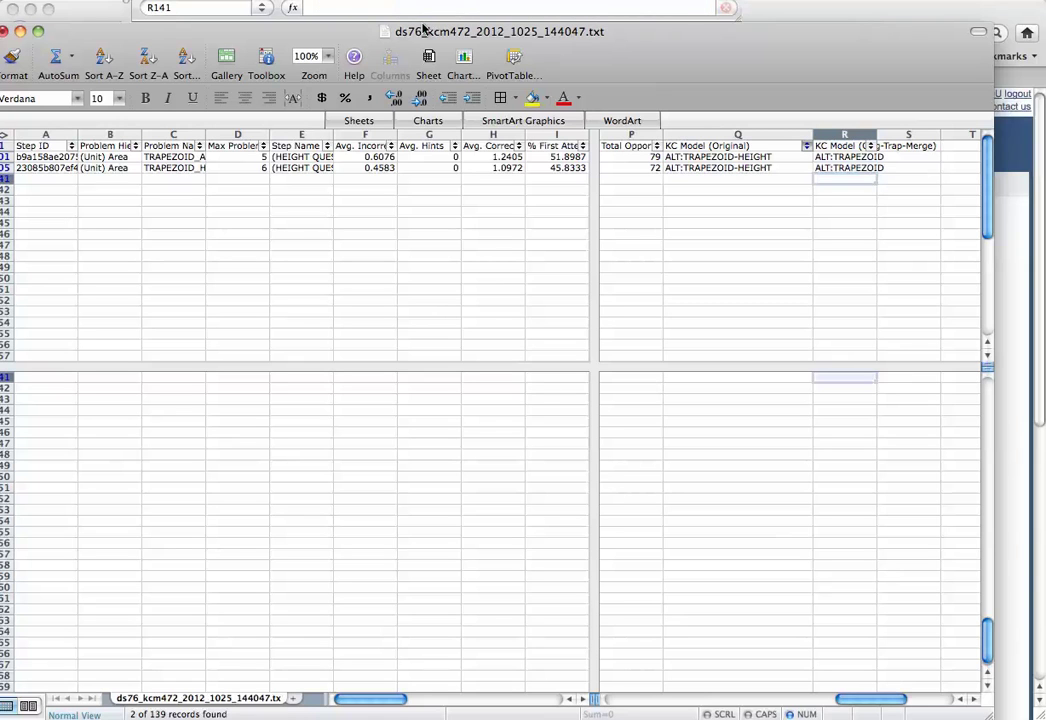
pyautogui.click(806, 146)
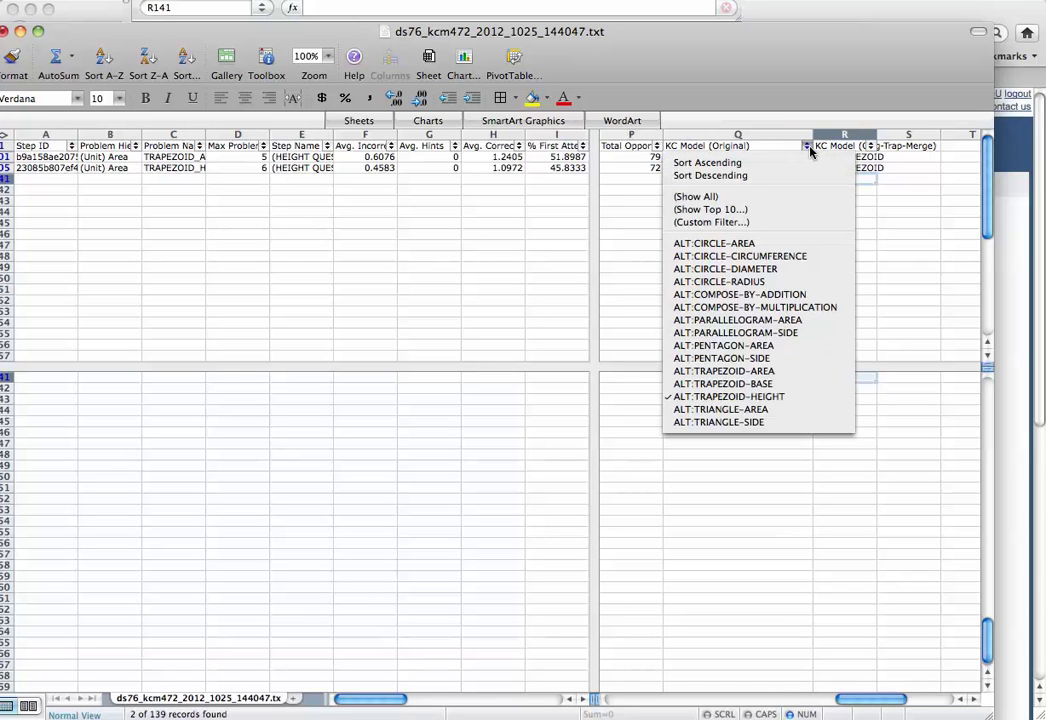
# Clear the KC column filters so all rows show again
pyautogui.click(789, 197)
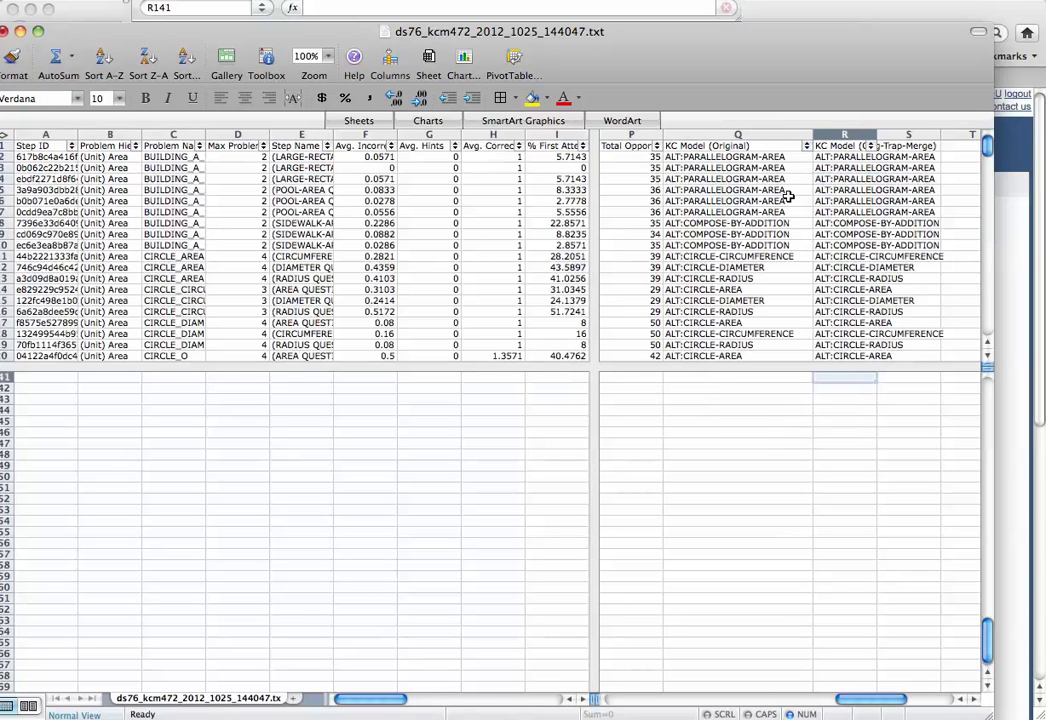
pyautogui.click(873, 147)
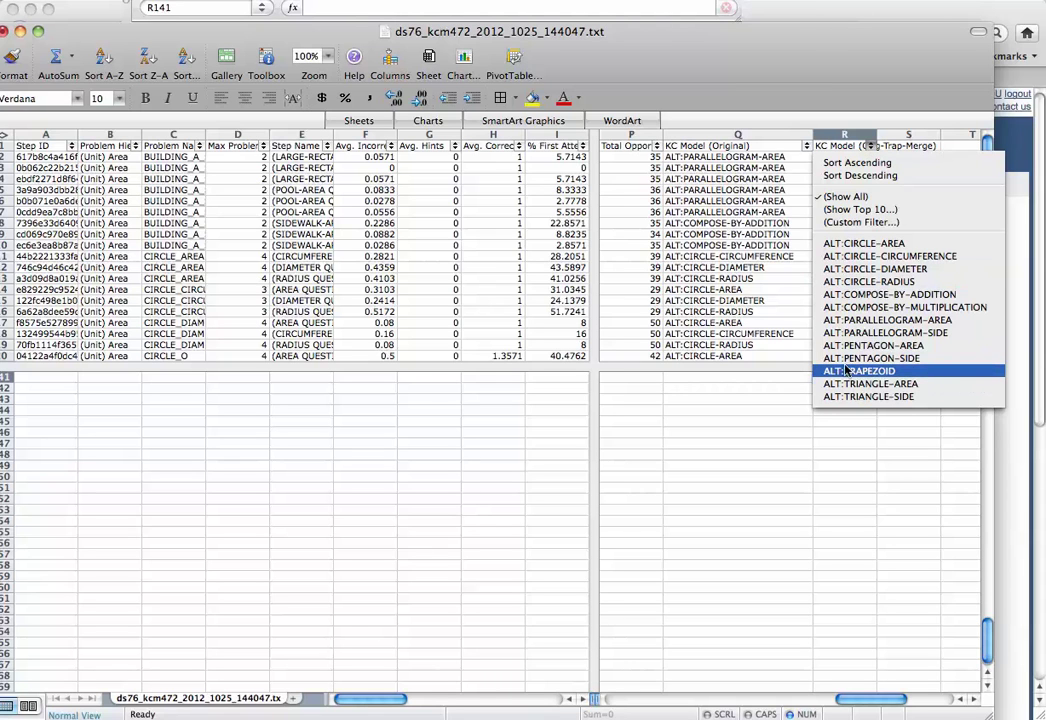
pyautogui.click(893, 125)
pyautogui.click(807, 147)
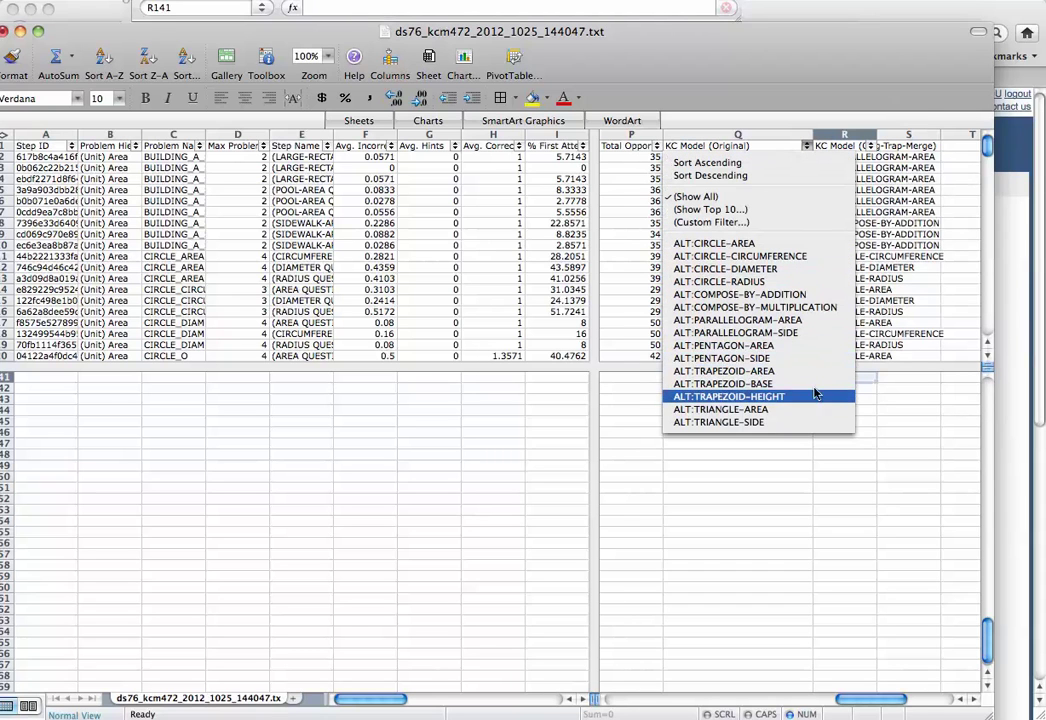
pyautogui.click(696, 197)
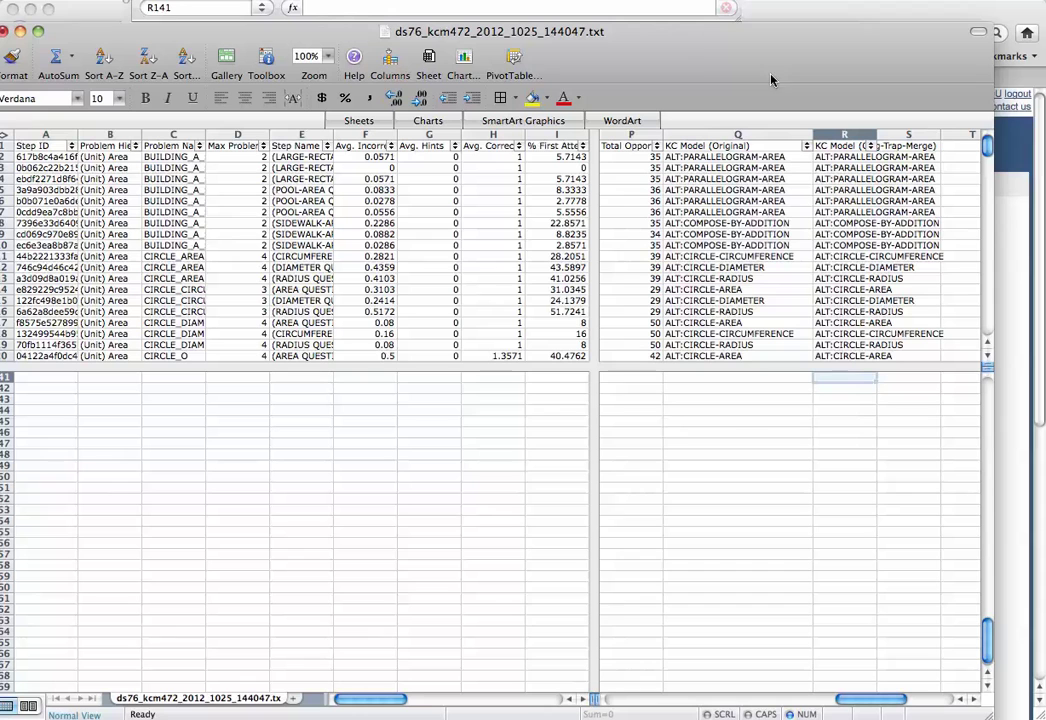
# Save ds76_kcm472_2012_1025_144047.txt and close the workbook, keeping the changes
pyautogui.click(45, 0)
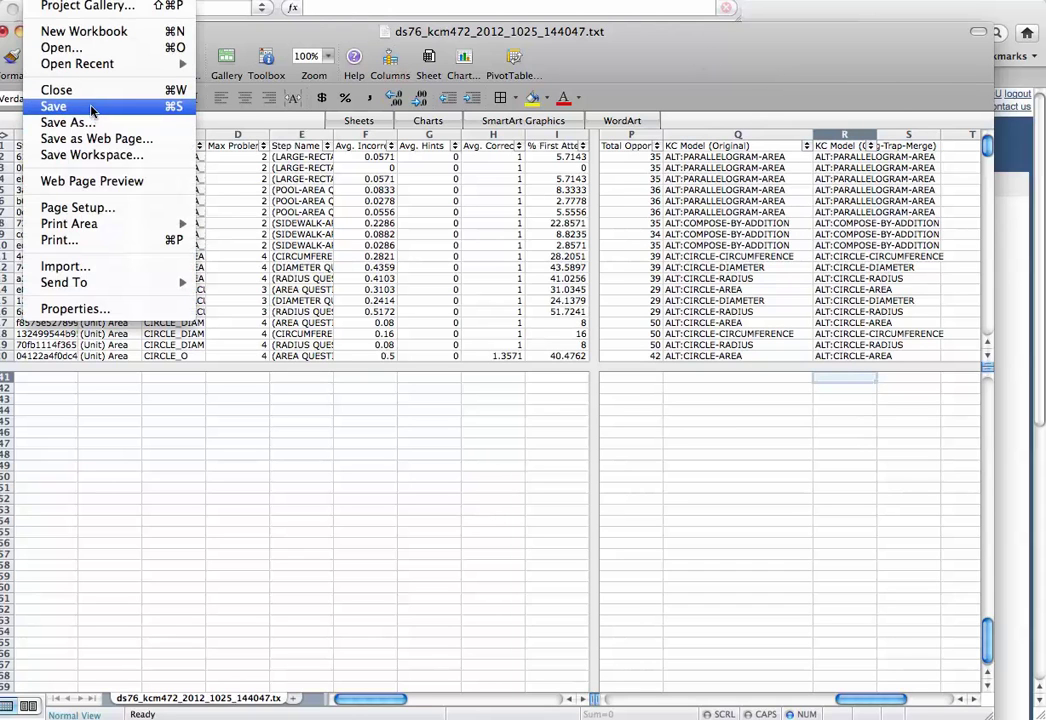
pyautogui.click(92, 107)
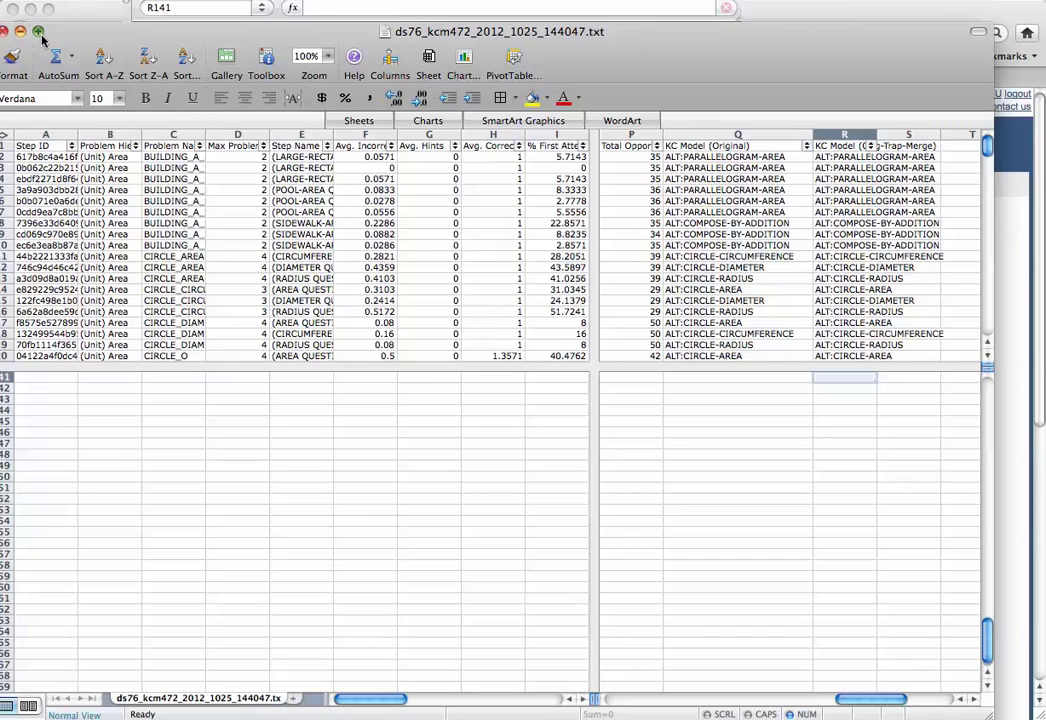
pyautogui.moveTo(60, 40); pyautogui.dragTo(82, 40)
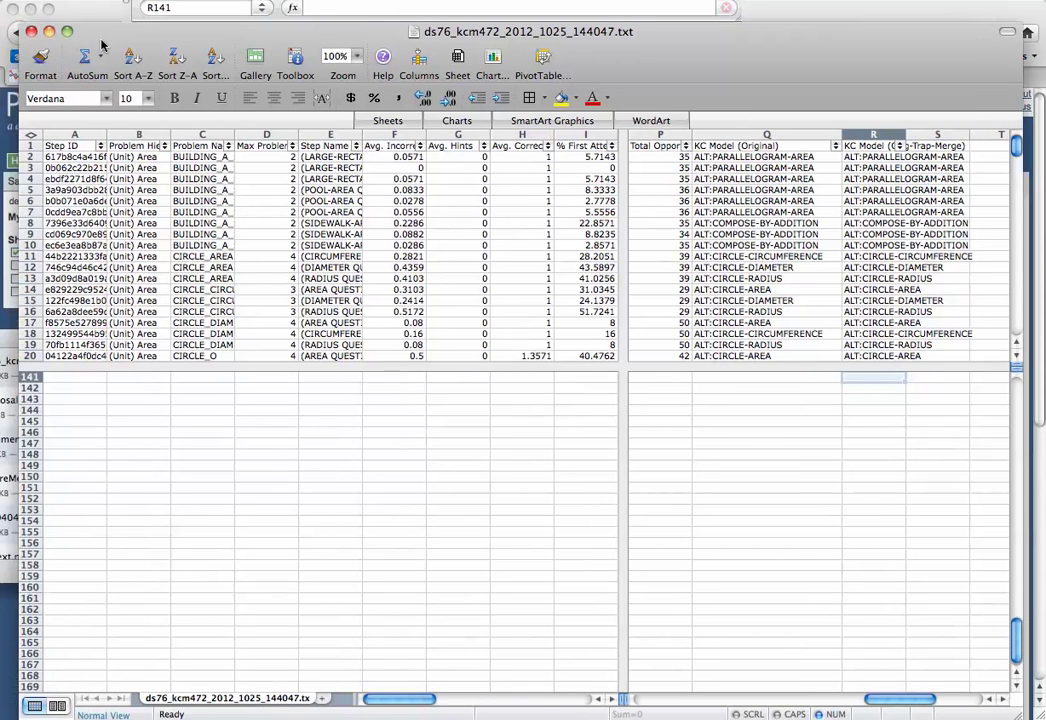
pyautogui.click(31, 33)
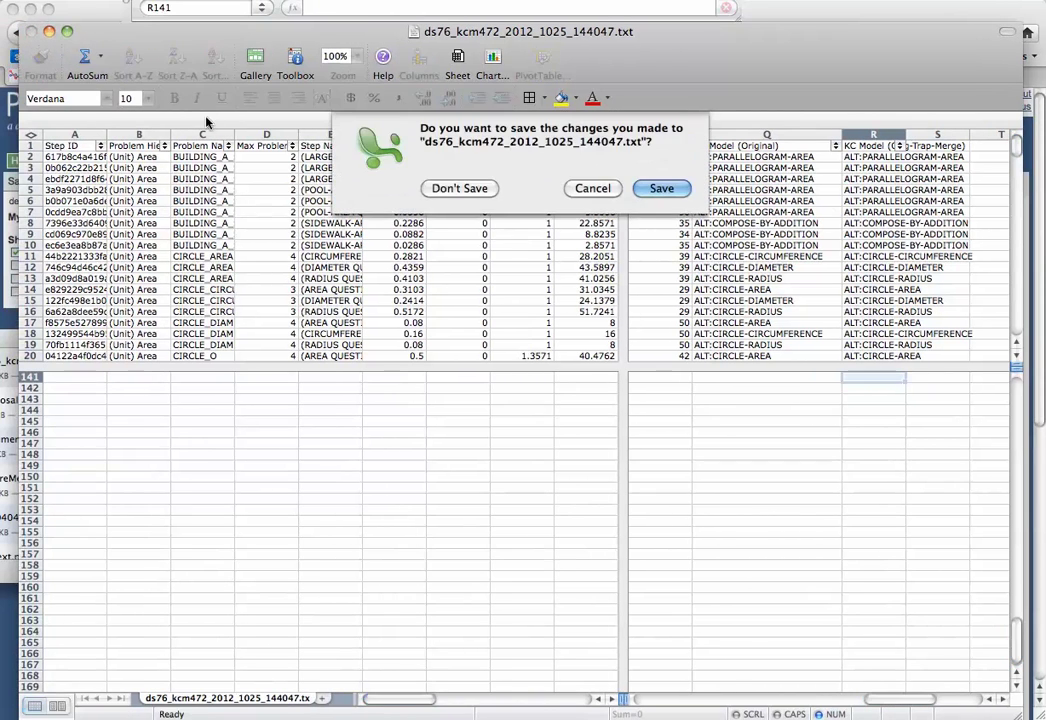
pyautogui.click(660, 189)
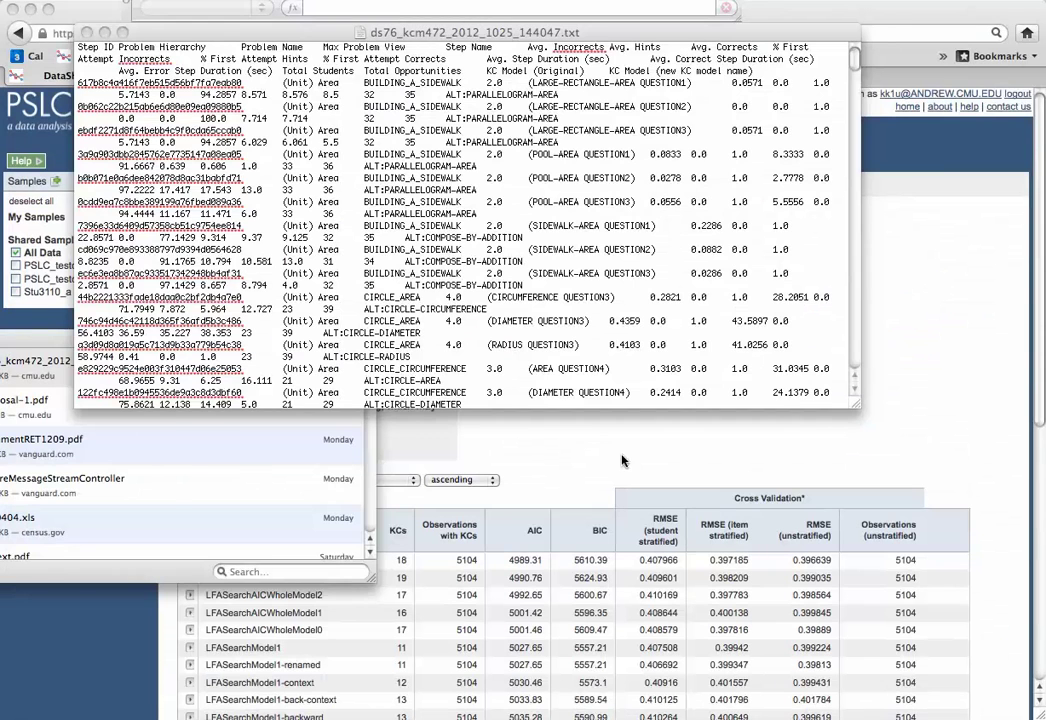
# In Import (step 2), pick the newest Geometry Area 96-97 file, ds76_kcm472_2012_1025_144047.txt
pyautogui.click(622, 461)
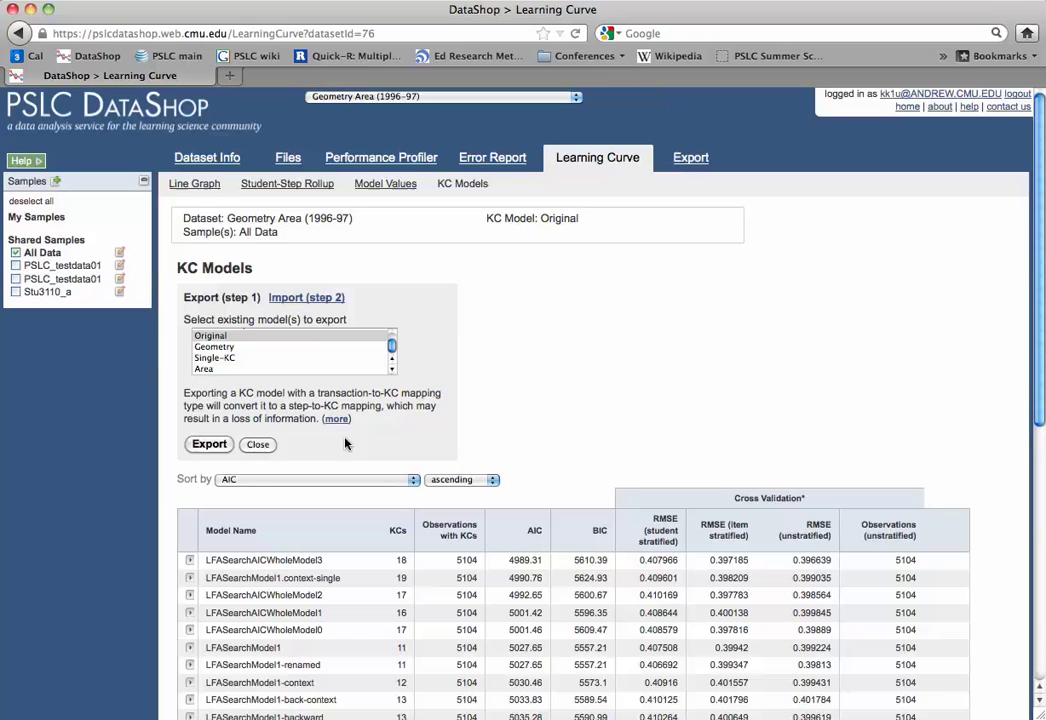
pyautogui.doubleClick(302, 298)
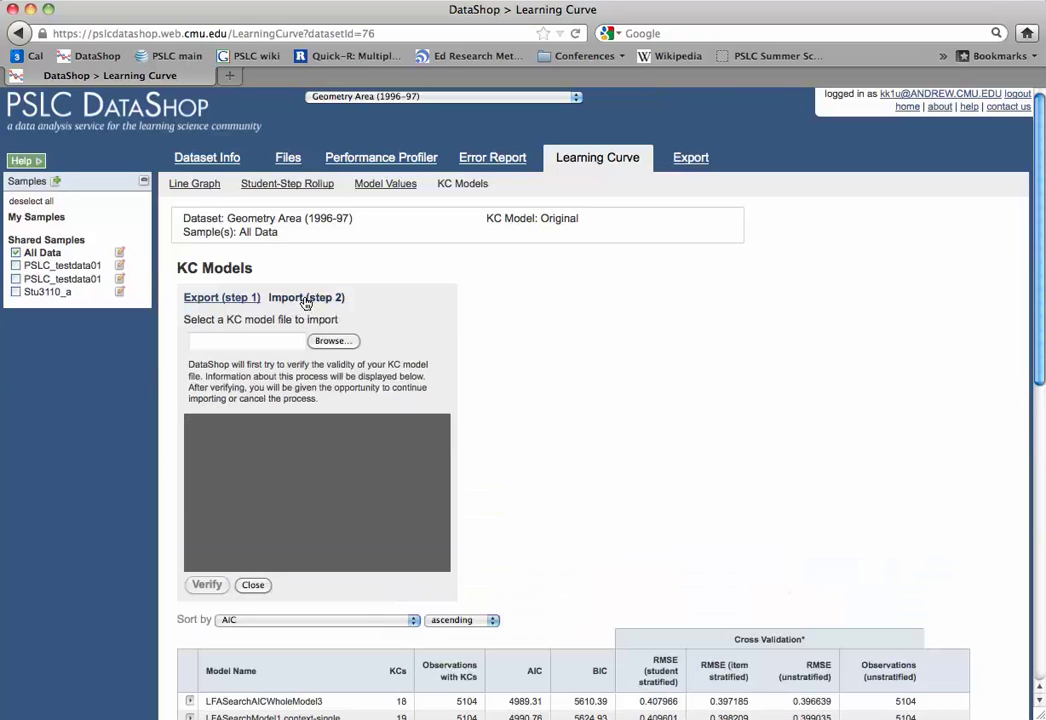
pyautogui.click(327, 342)
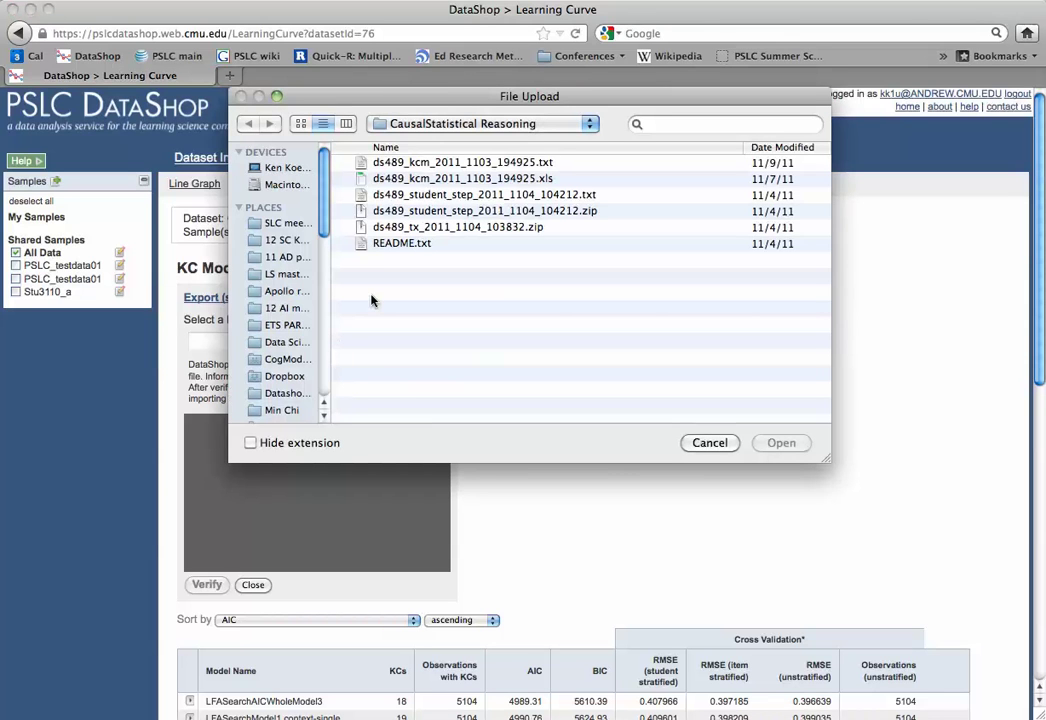
pyautogui.click(428, 124)
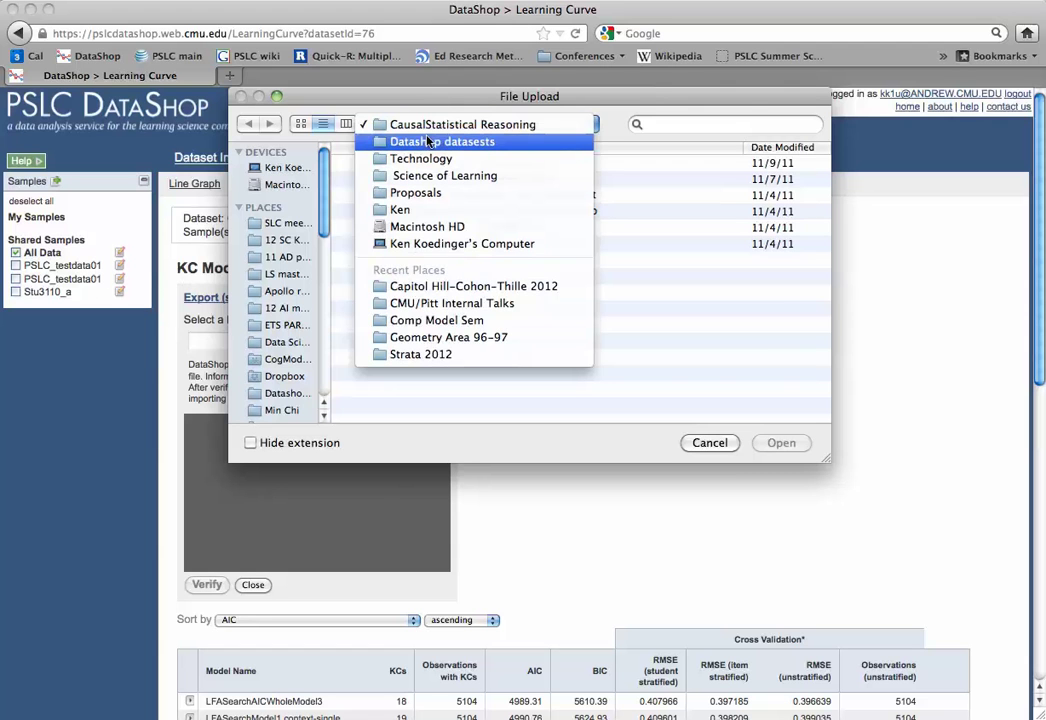
pyautogui.click(428, 141)
pyautogui.scroll(-5, 678, 256)
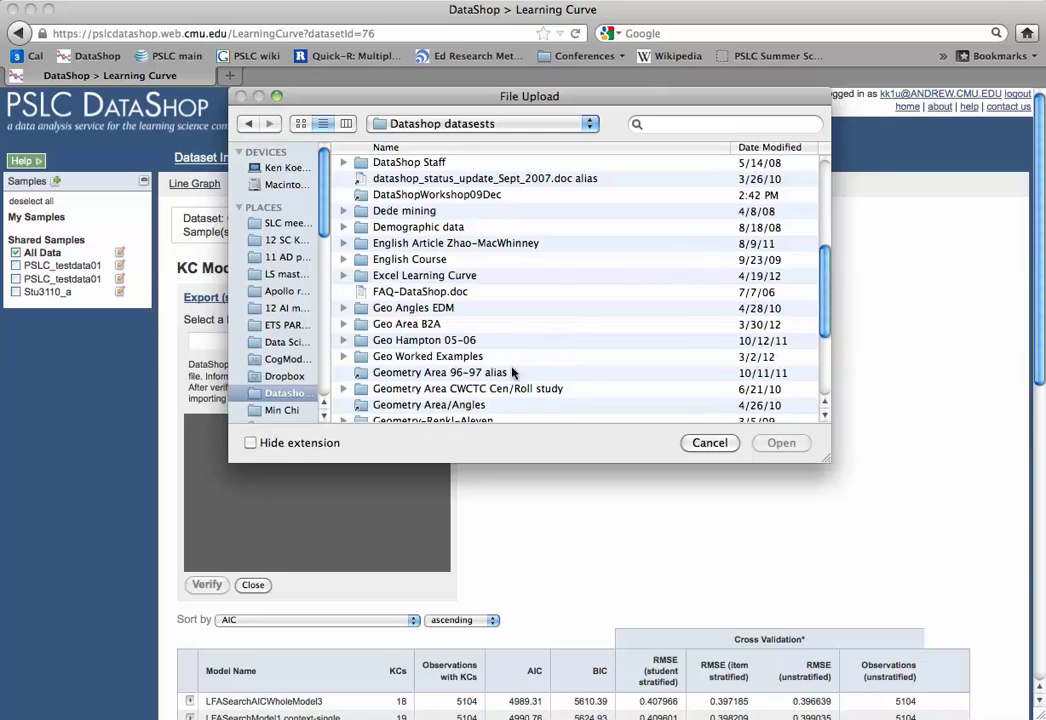
pyautogui.doubleClick(497, 372)
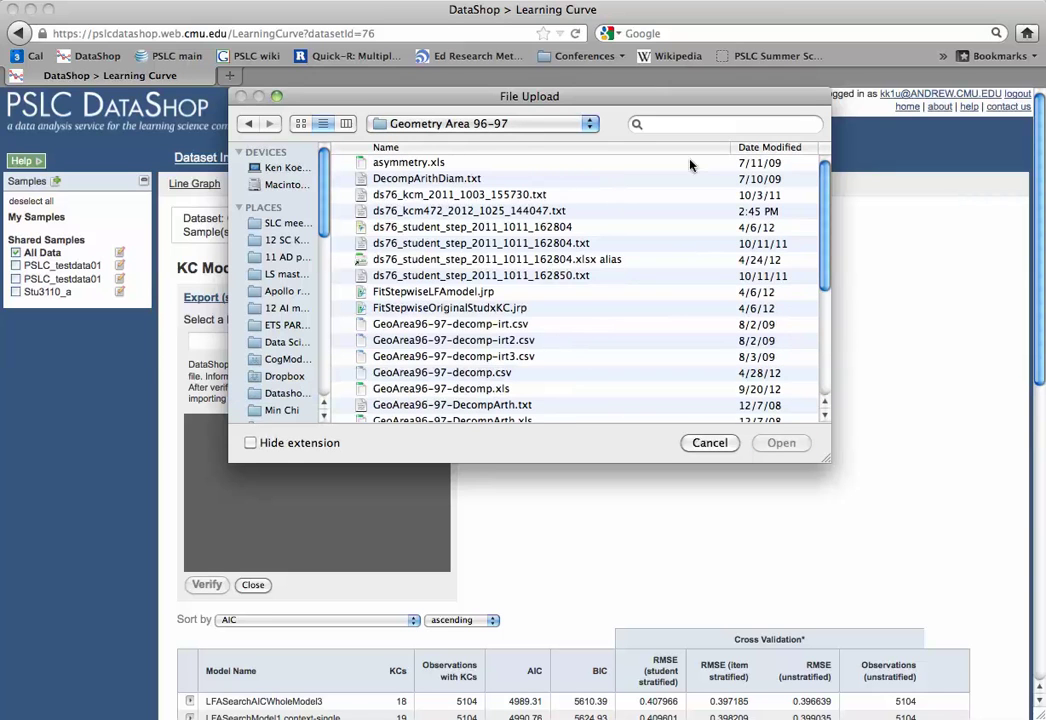
pyautogui.click(775, 147)
pyautogui.click(549, 166)
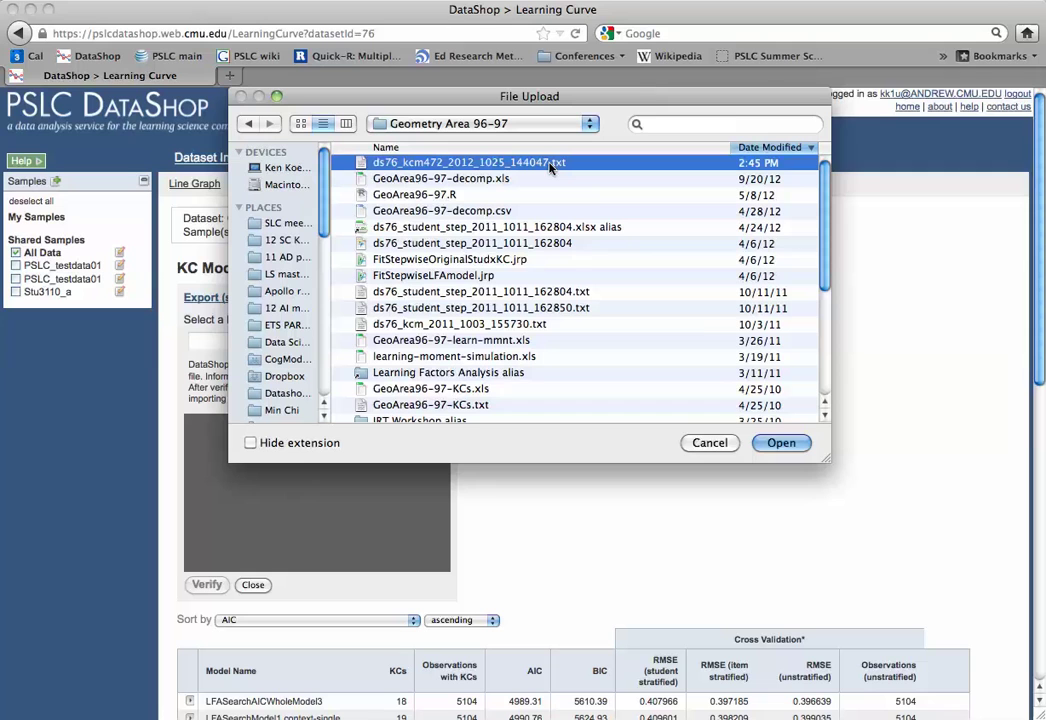
pyautogui.click(786, 447)
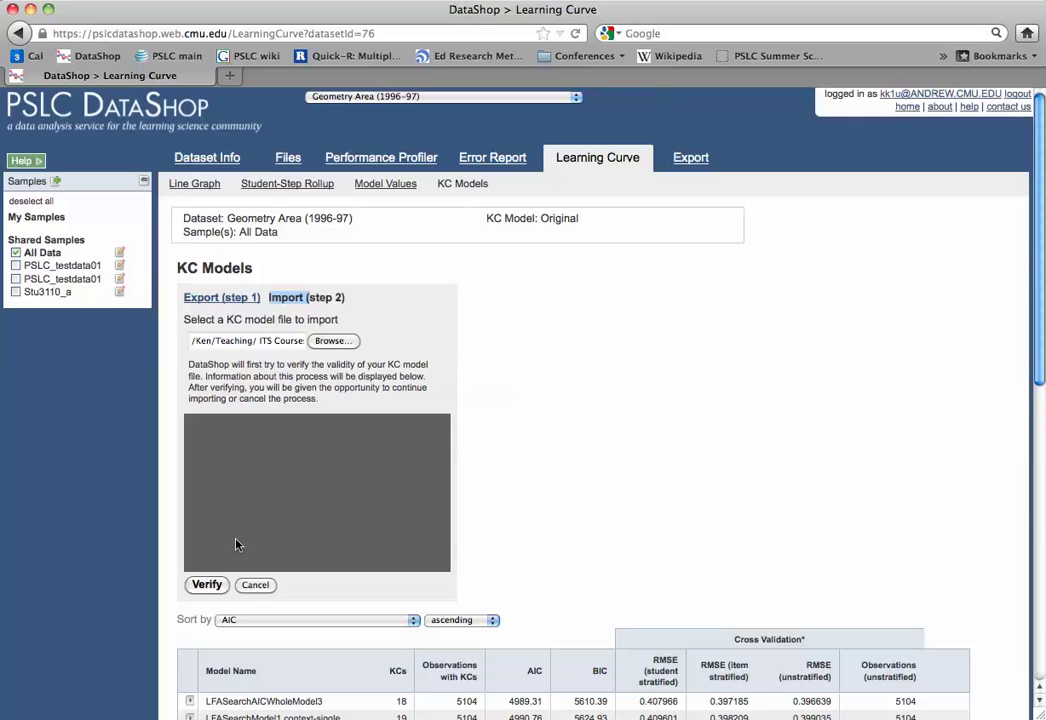
# Verify the file and set Original to 'Skip this model (do not import)'
pyautogui.click(206, 586)
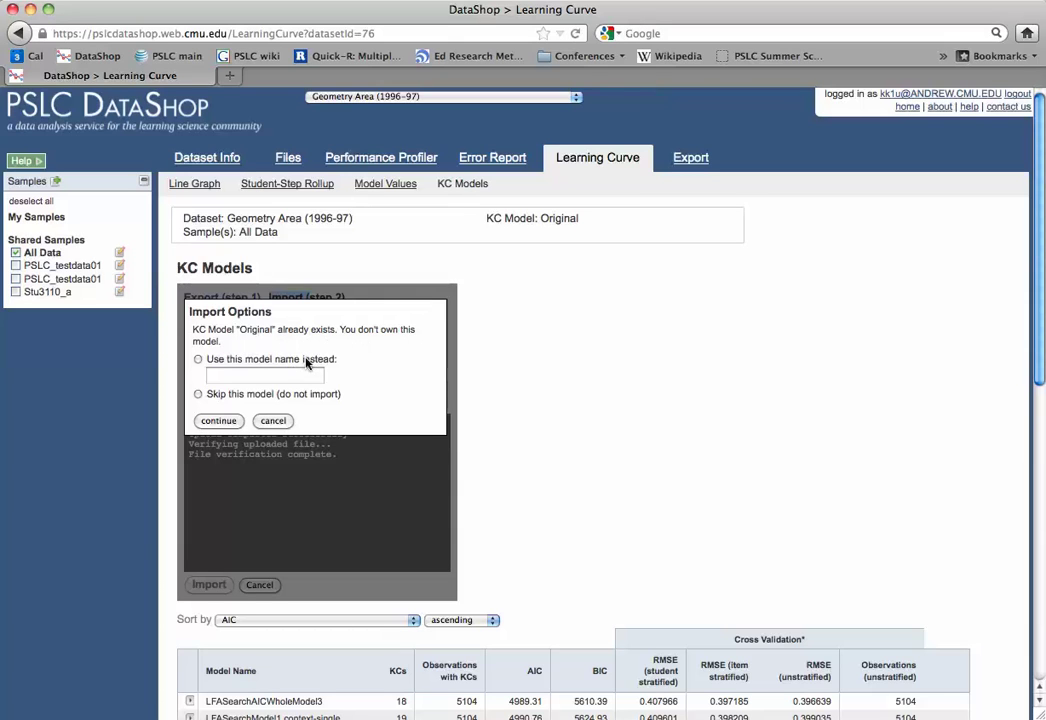
pyautogui.click(197, 395)
pyautogui.click(220, 421)
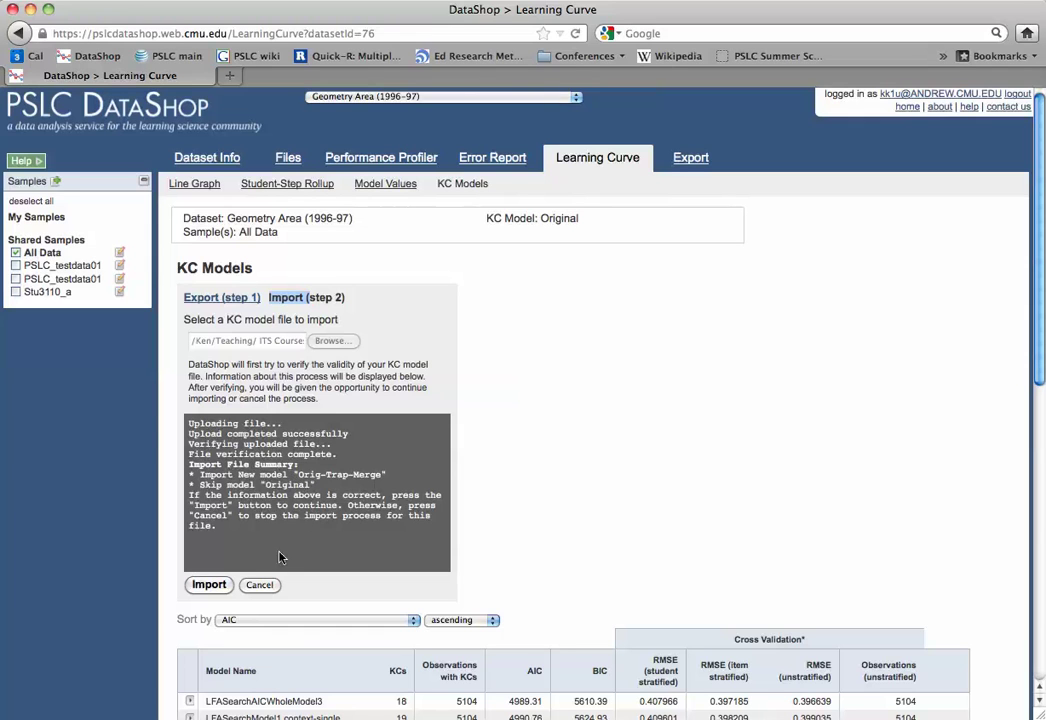
# Start the Orig-Trap-Merge import and follow the log until 140 rows are inserted
pyautogui.click(211, 586)
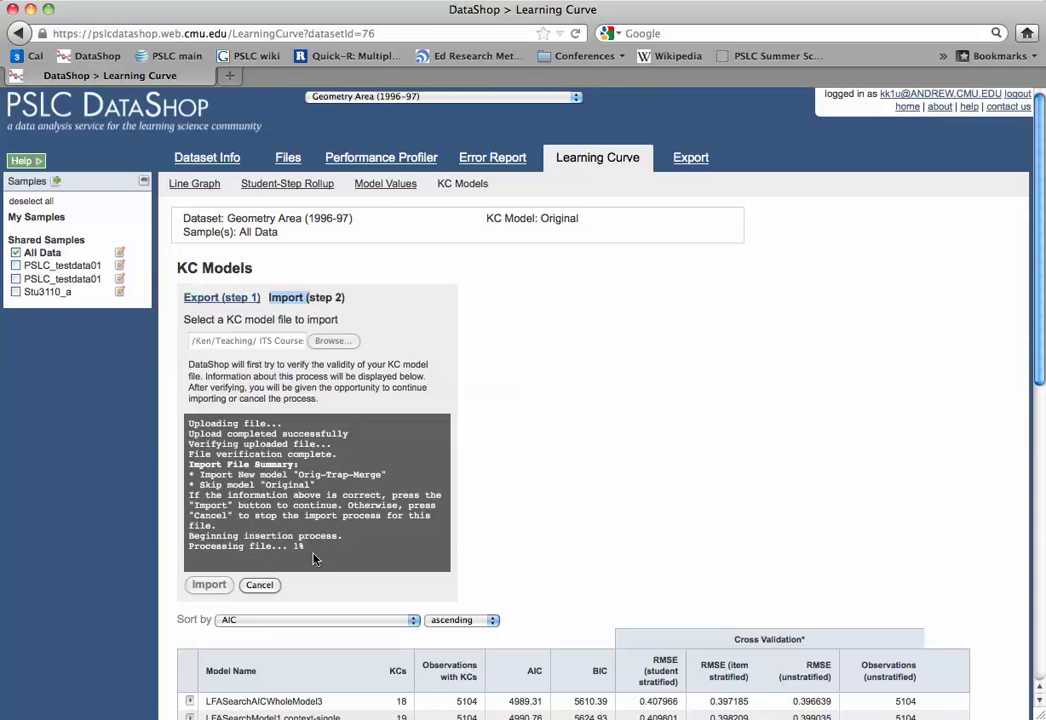
pyautogui.scroll(-1, 567, 491)
pyautogui.scroll(-5, 567, 491)
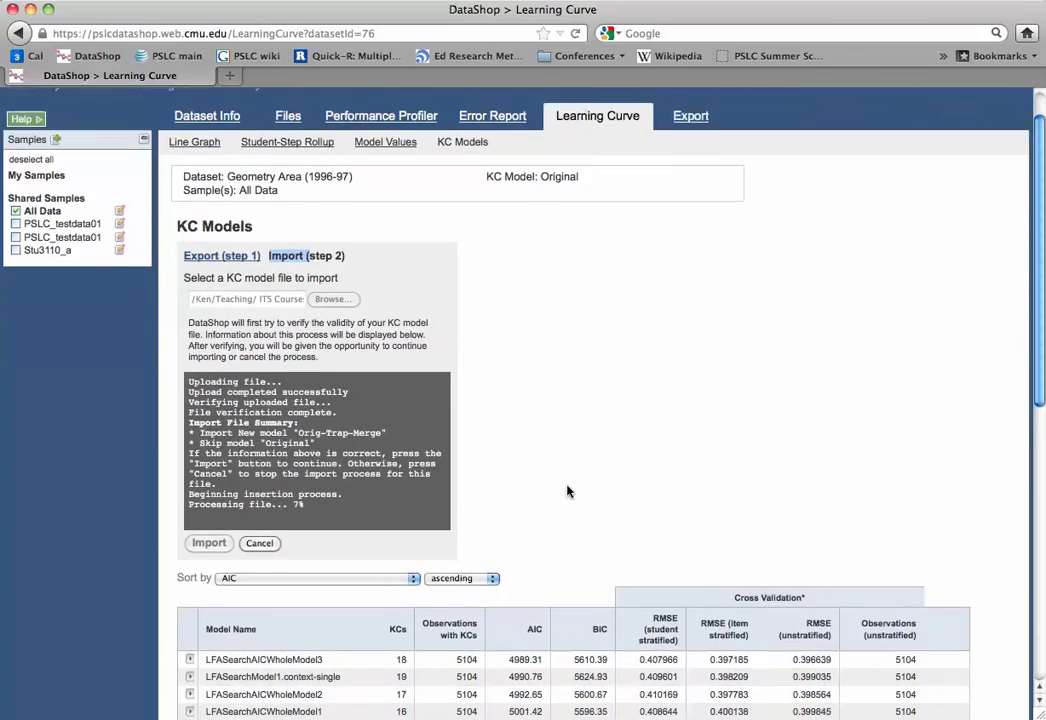
pyautogui.scroll(-6, 567, 491)
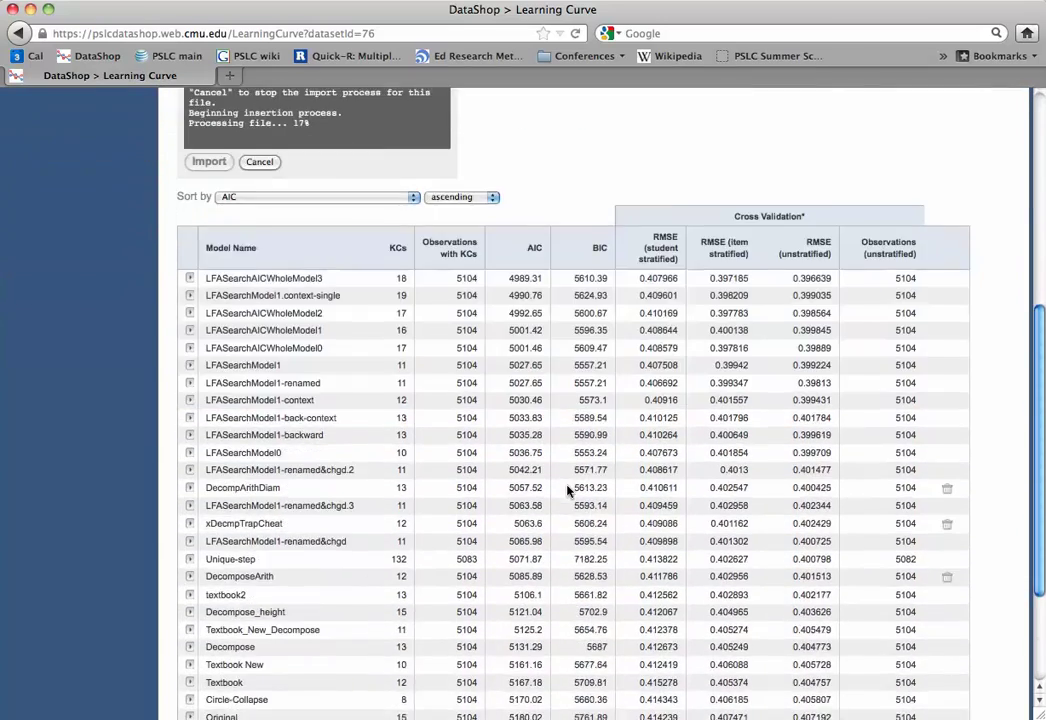
pyautogui.scroll(5, 333, 524)
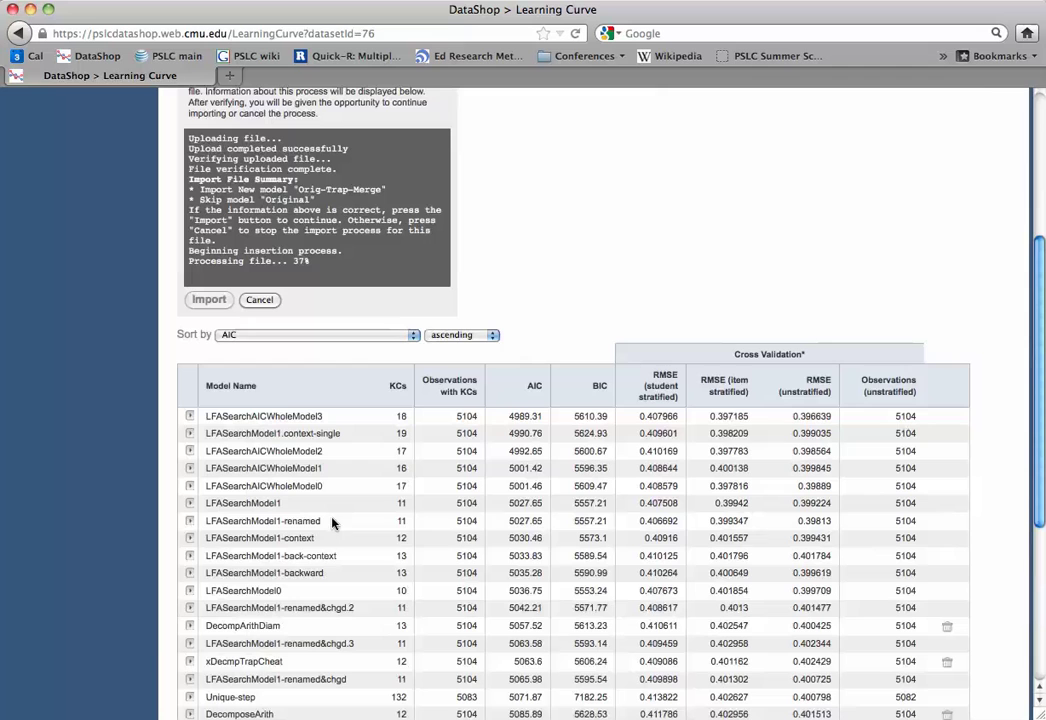
pyautogui.scroll(-3, 292, 402)
pyautogui.scroll(-1, 292, 402)
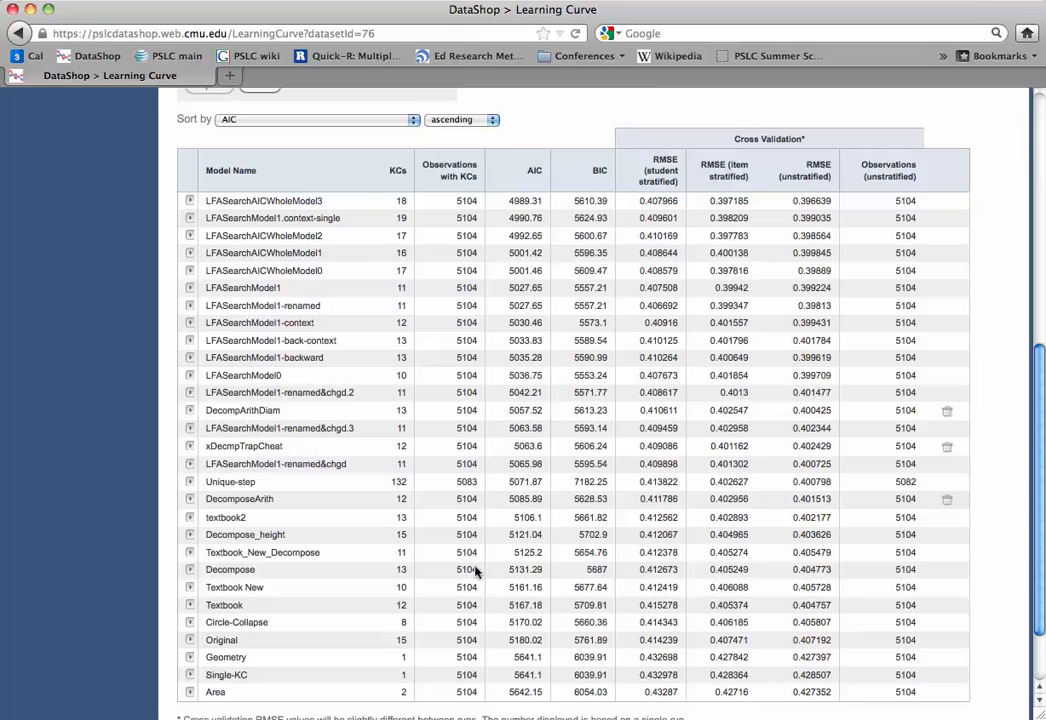
pyautogui.moveTo(245, 644)
pyautogui.scroll(5, 495, 565)
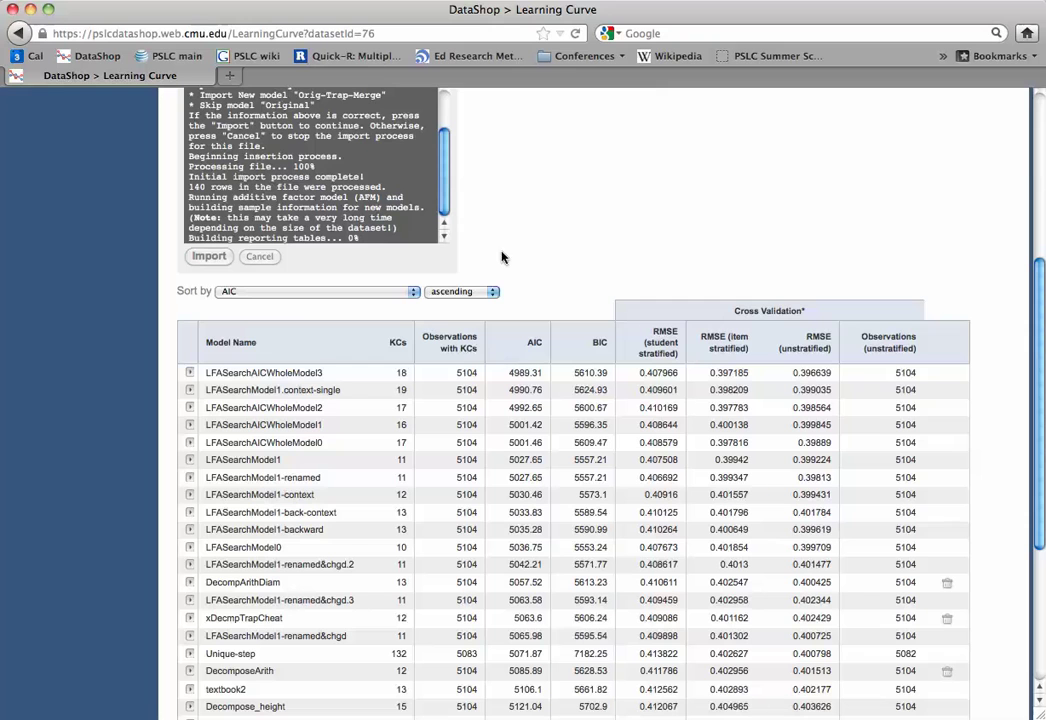
# Wait for AFM processing to finish and scroll to the log's 'Import complete' message
pyautogui.scroll(-3, 502, 258)
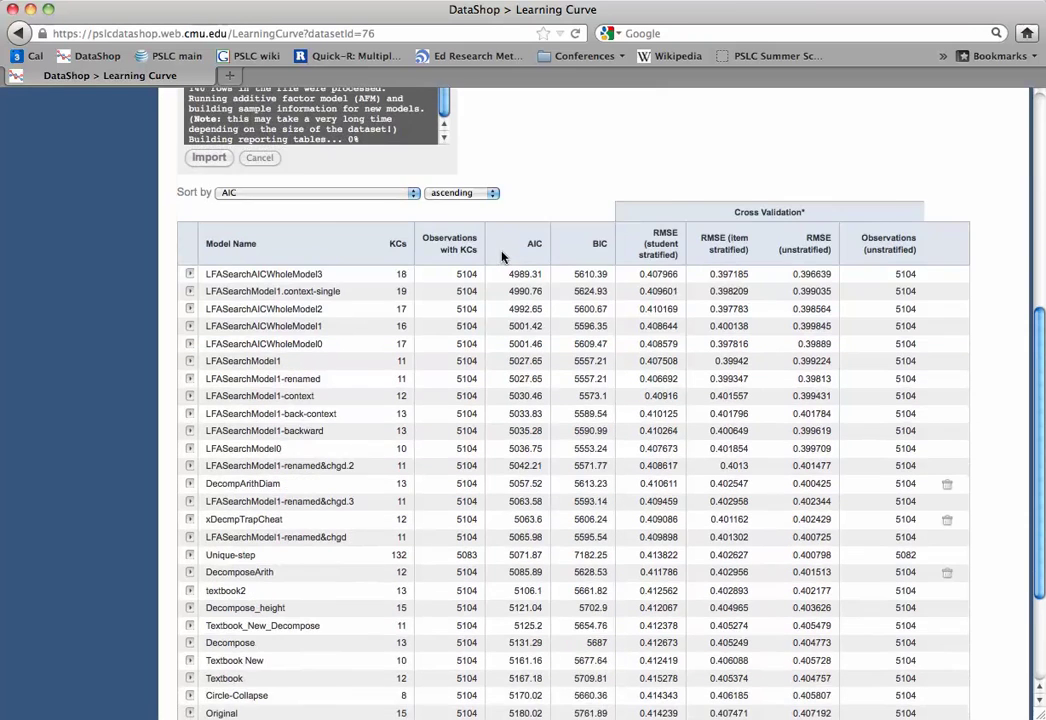
pyautogui.scroll(-3, 502, 258)
pyautogui.scroll(3, 502, 258)
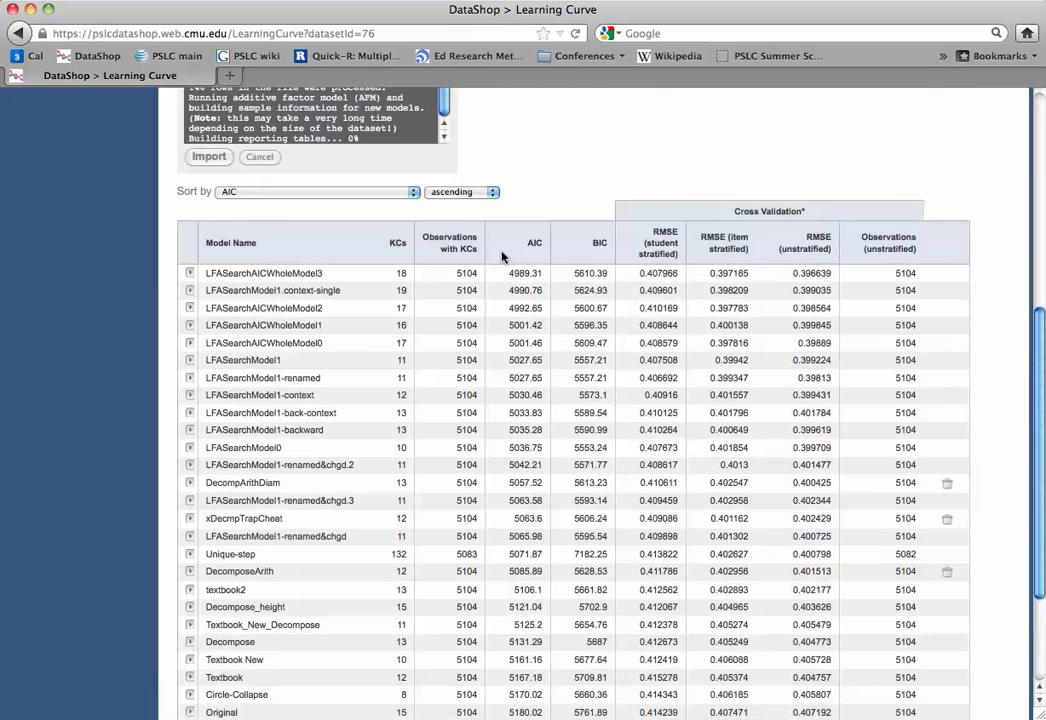
pyautogui.scroll(-3, 502, 258)
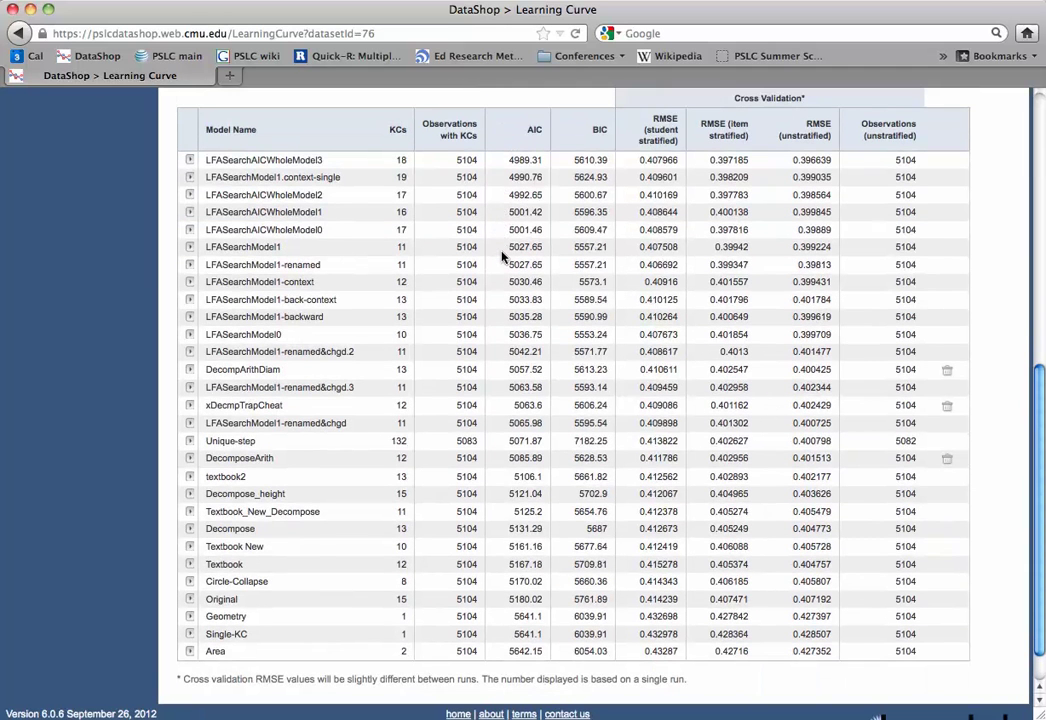
pyautogui.scroll(3, 502, 258)
pyautogui.scroll(-2, 502, 258)
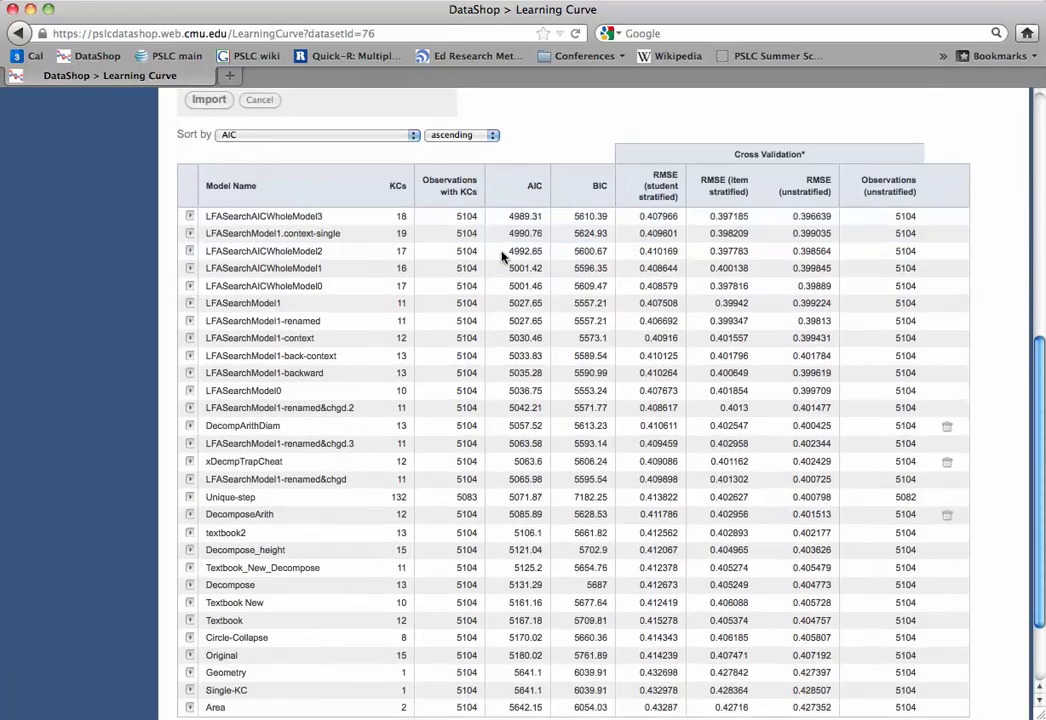
pyautogui.scroll(-3, 502, 258)
pyautogui.scroll(10, 502, 258)
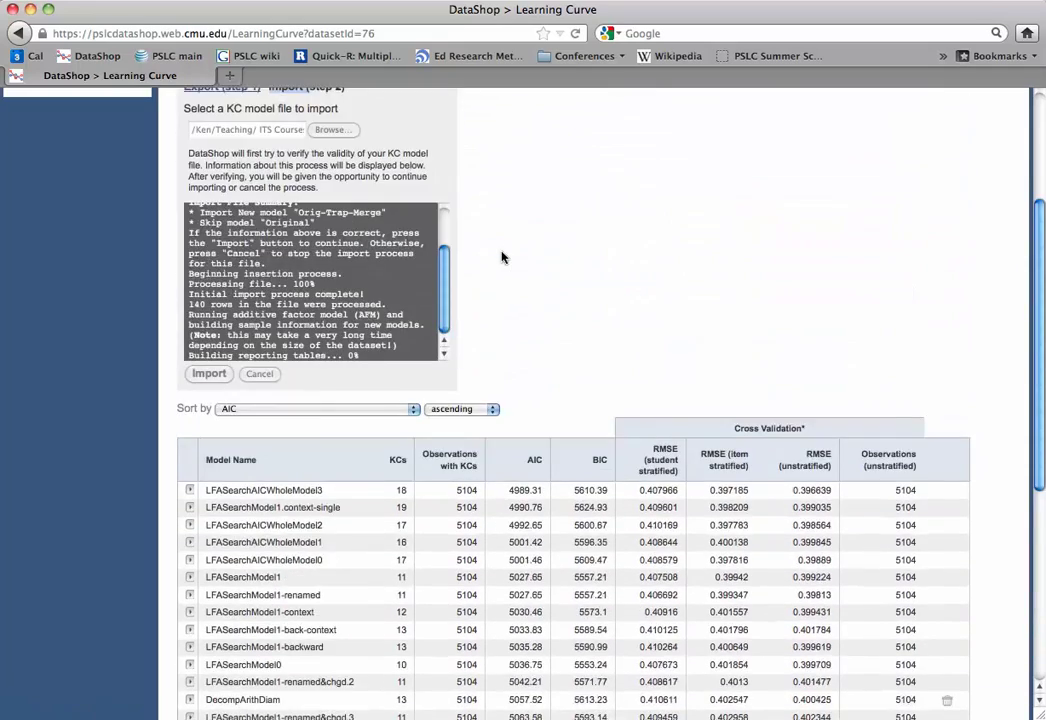
pyautogui.scroll(-9, 502, 258)
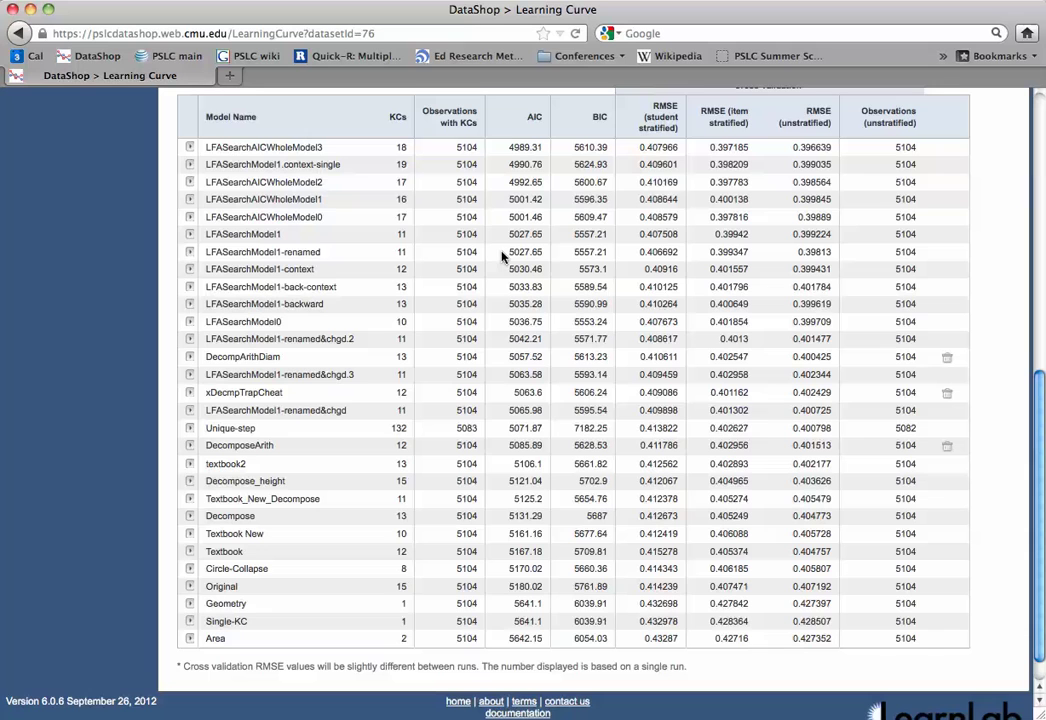
pyautogui.scroll(1, 502, 258)
pyautogui.moveTo(268, 622)
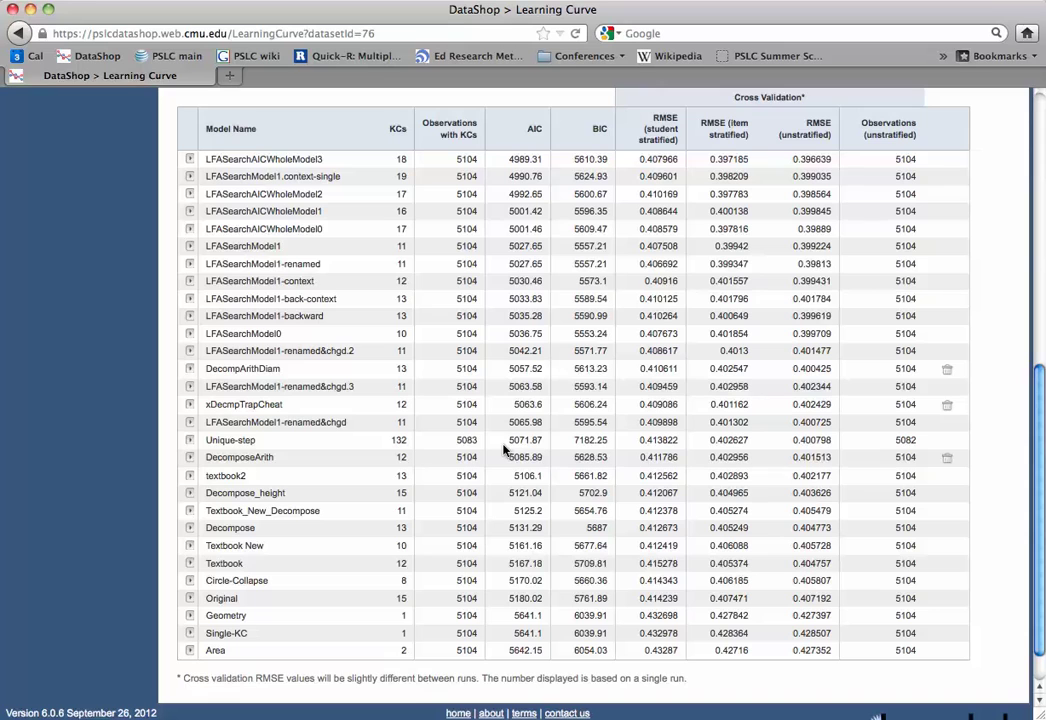
pyautogui.scroll(5, 491, 565)
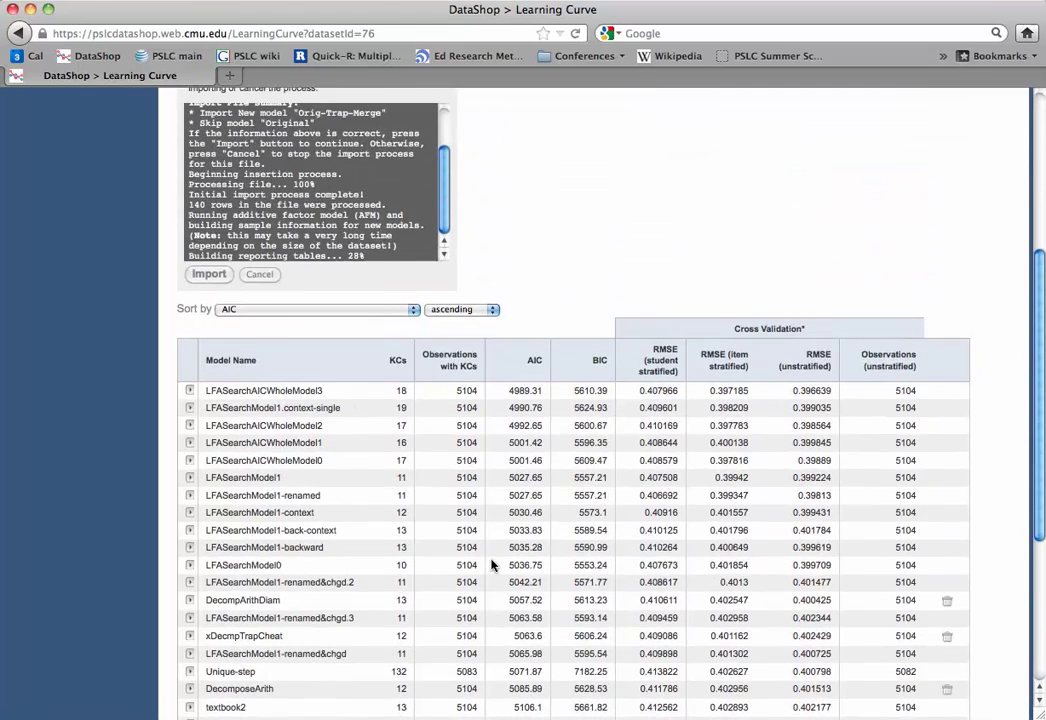
pyautogui.scroll(-5, 491, 565)
pyautogui.scroll(5, 491, 567)
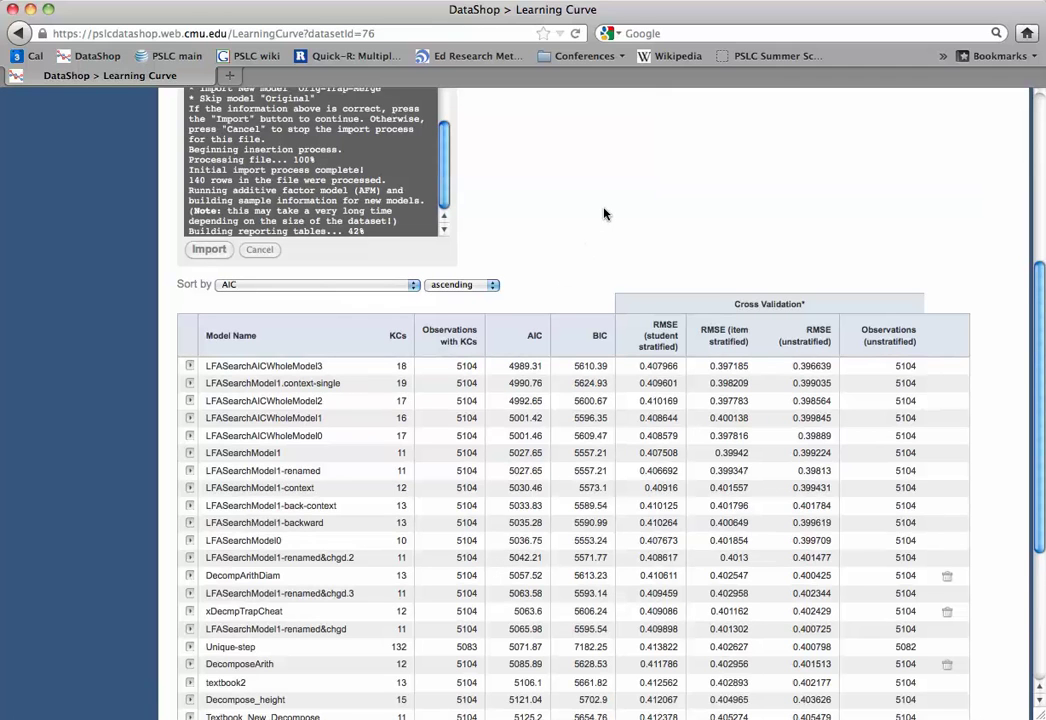
pyautogui.scroll(-3, 604, 213)
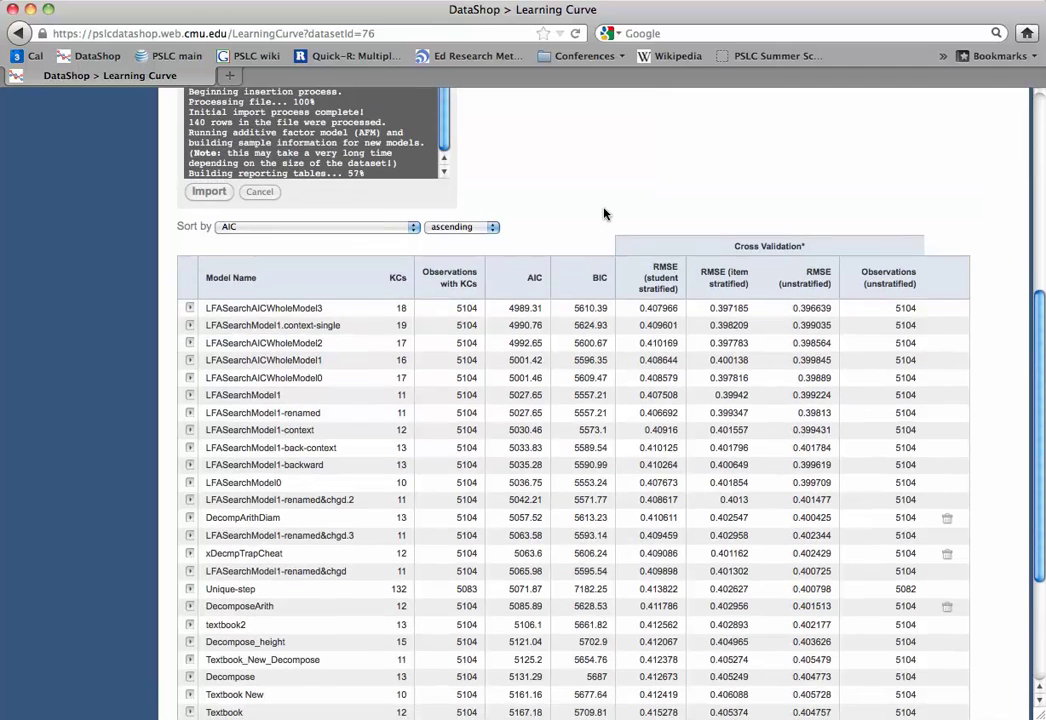
pyautogui.scroll(-1, 604, 213)
pyautogui.scroll(-3, 604, 213)
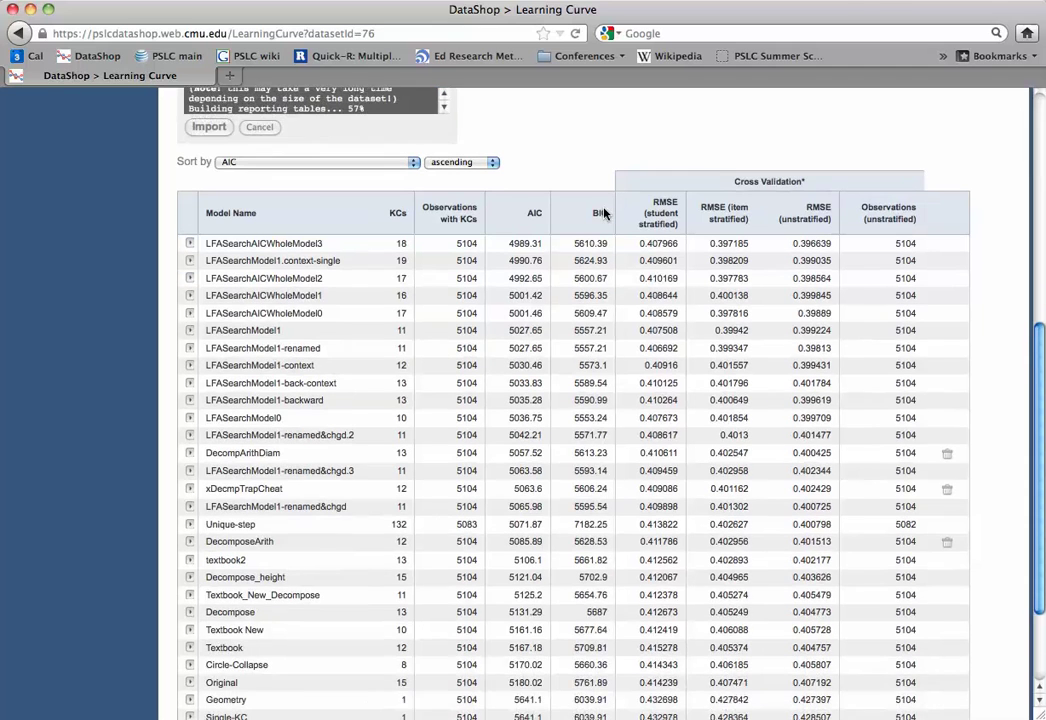
pyautogui.scroll(-3, 604, 213)
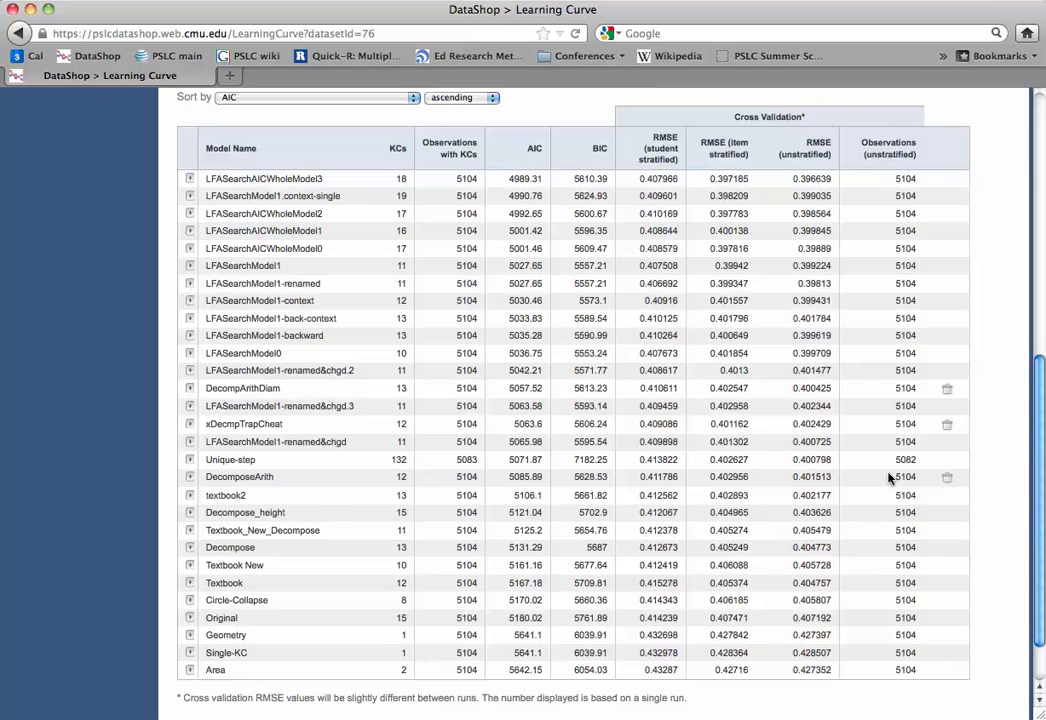
pyautogui.scroll(5, 880, 478)
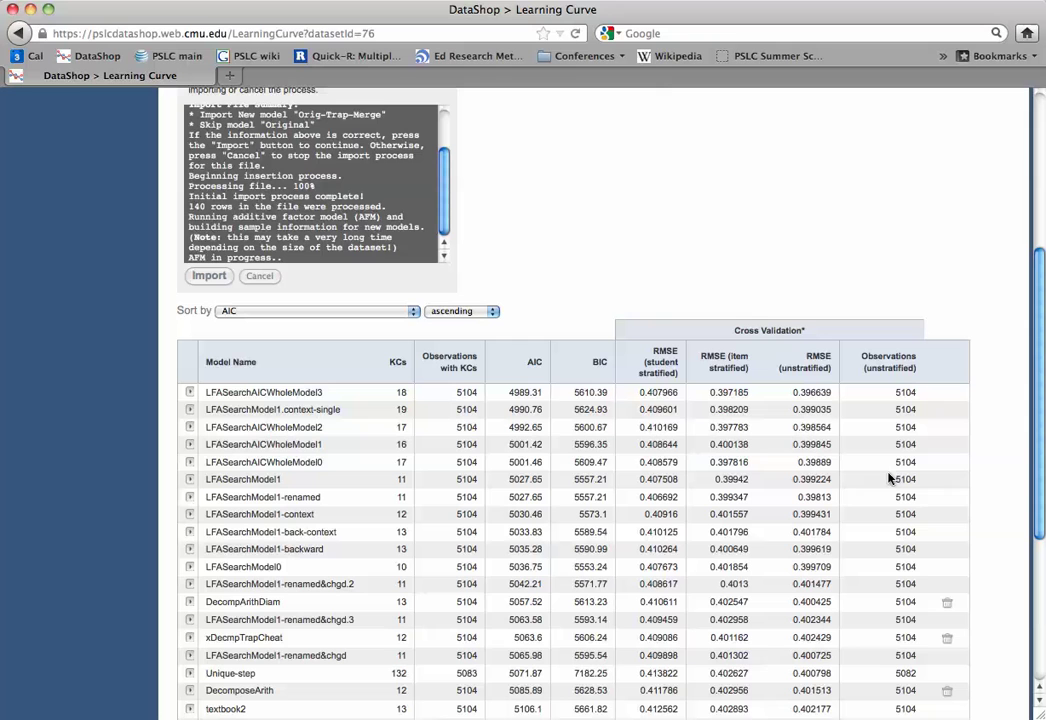
pyautogui.moveTo(474, 264); pyautogui.dragTo(513, 312)
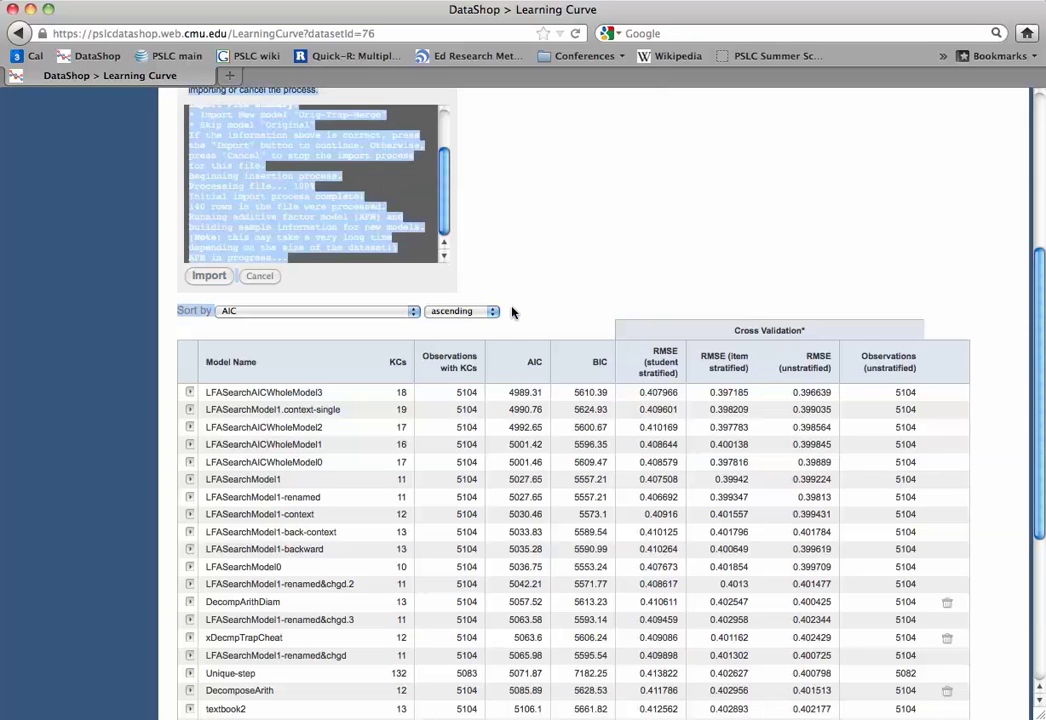
pyautogui.click(528, 285)
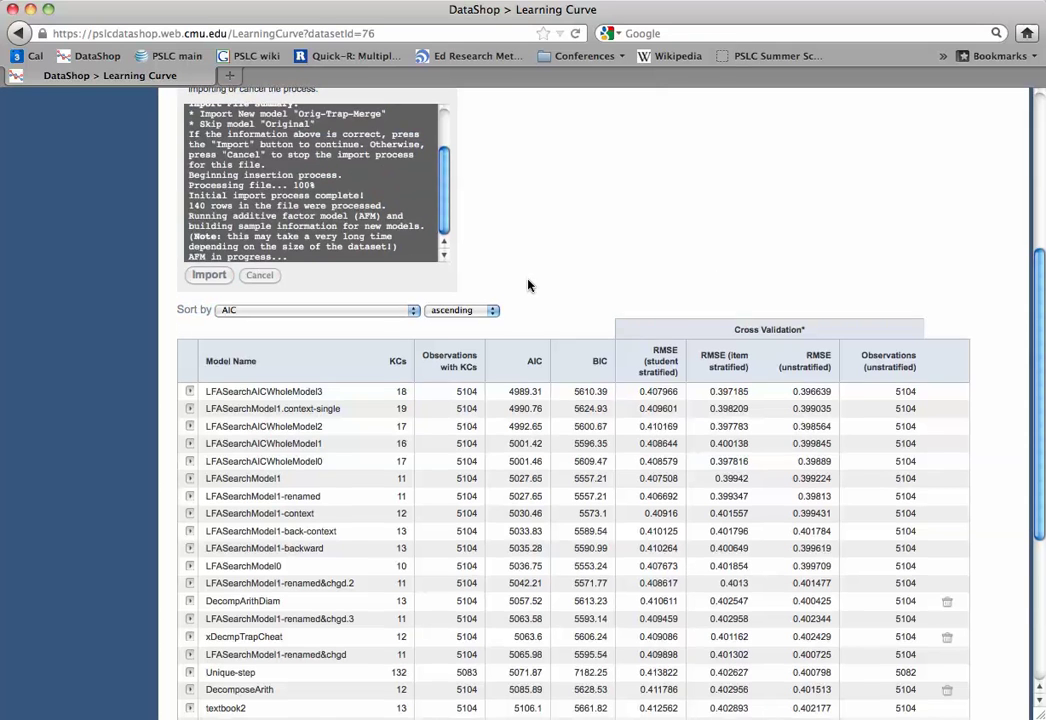
pyautogui.scroll(-3, 528, 285)
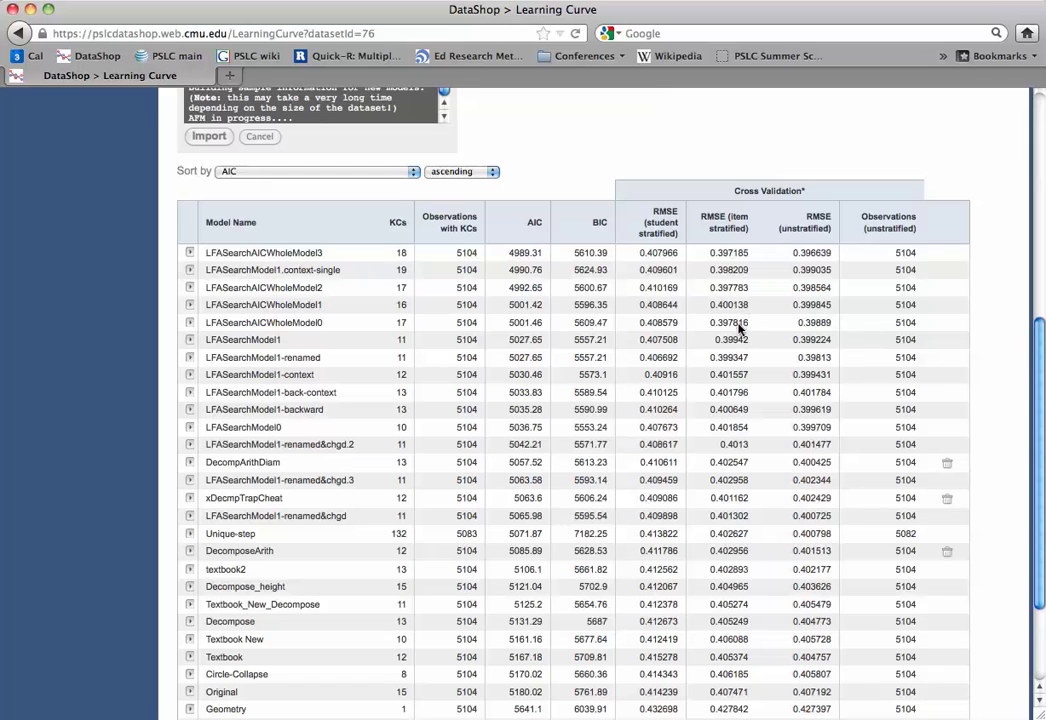
pyautogui.scroll(-1, 740, 330)
pyautogui.scroll(-1, 740, 330)
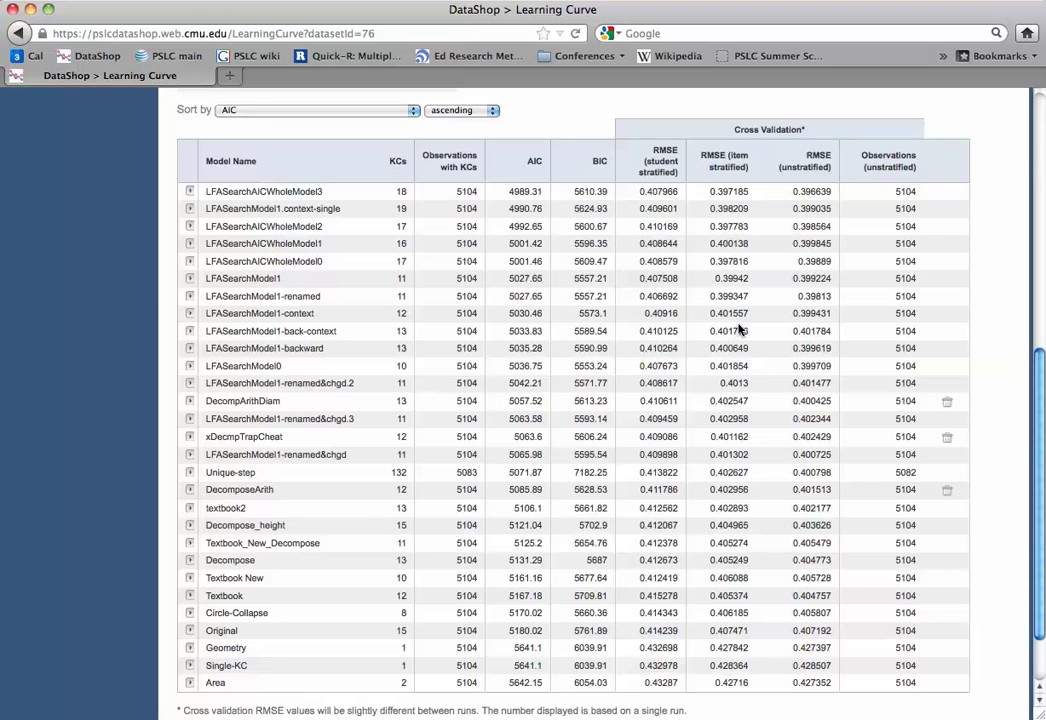
pyautogui.scroll(5, 740, 330)
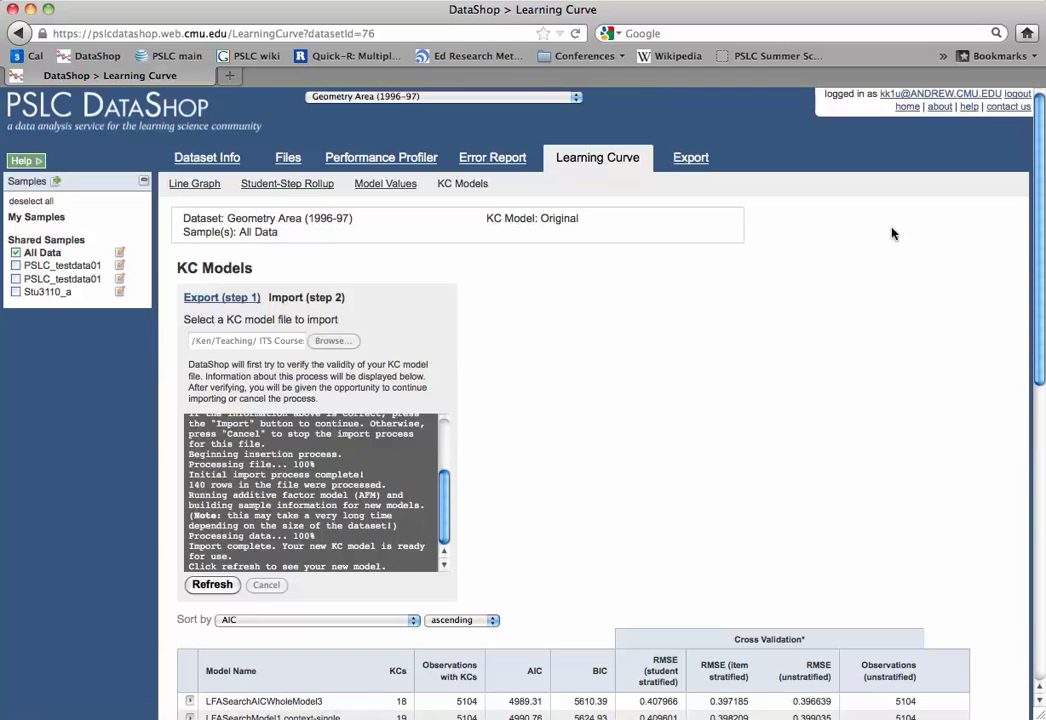
# Refresh and locate Orig-Trap-Merge (13 KCs, AIC 5175.82, BIC 5731.53) in the KC Models table
pyautogui.scroll(-1, 893, 234)
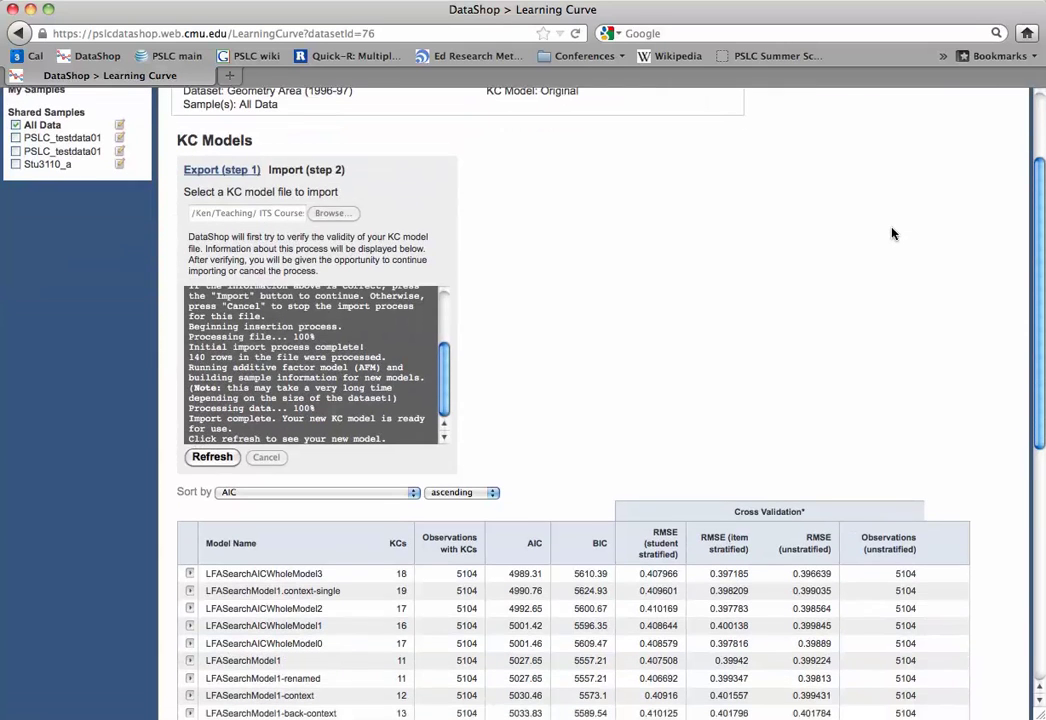
pyautogui.scroll(-1, 614, 353)
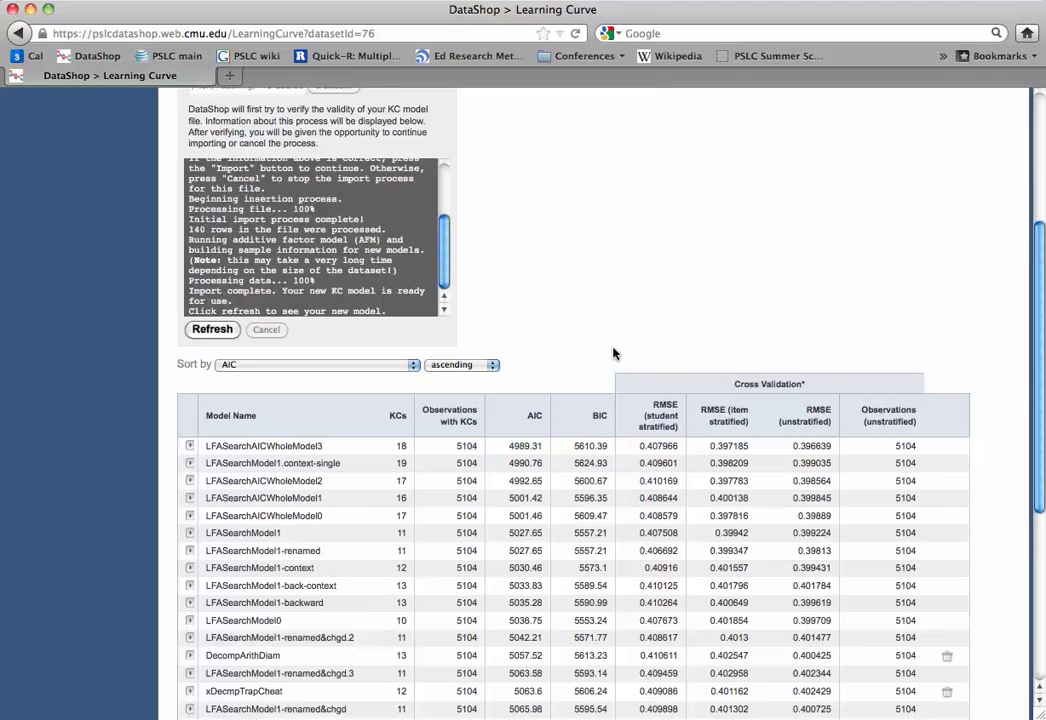
pyautogui.click(220, 310)
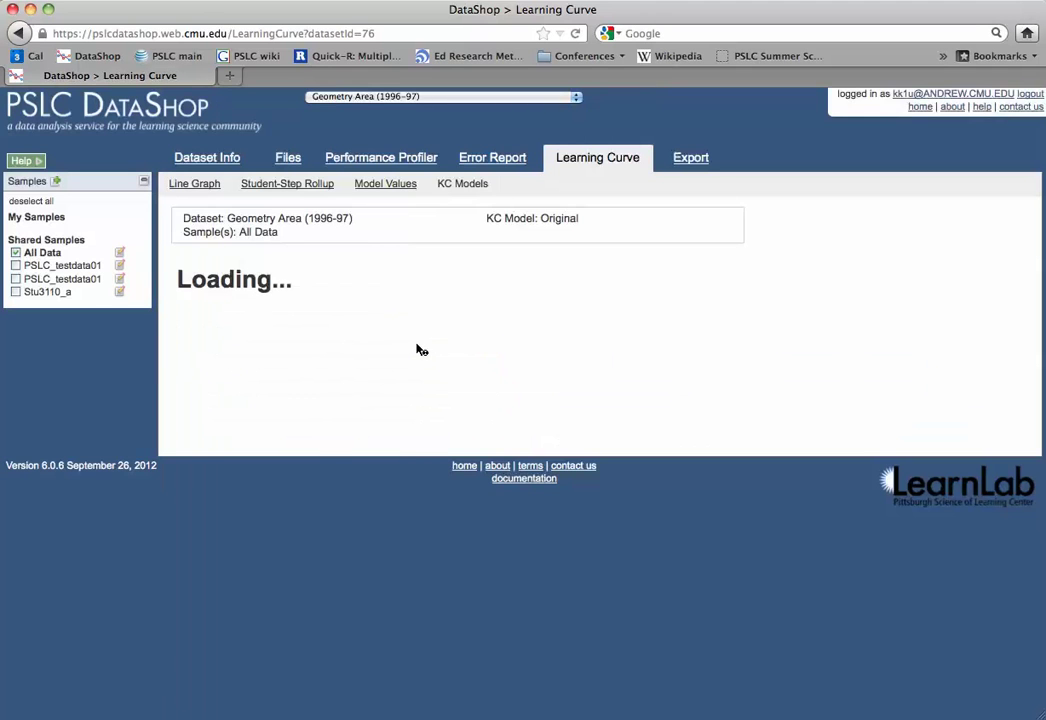
pyautogui.scroll(-5, 418, 349)
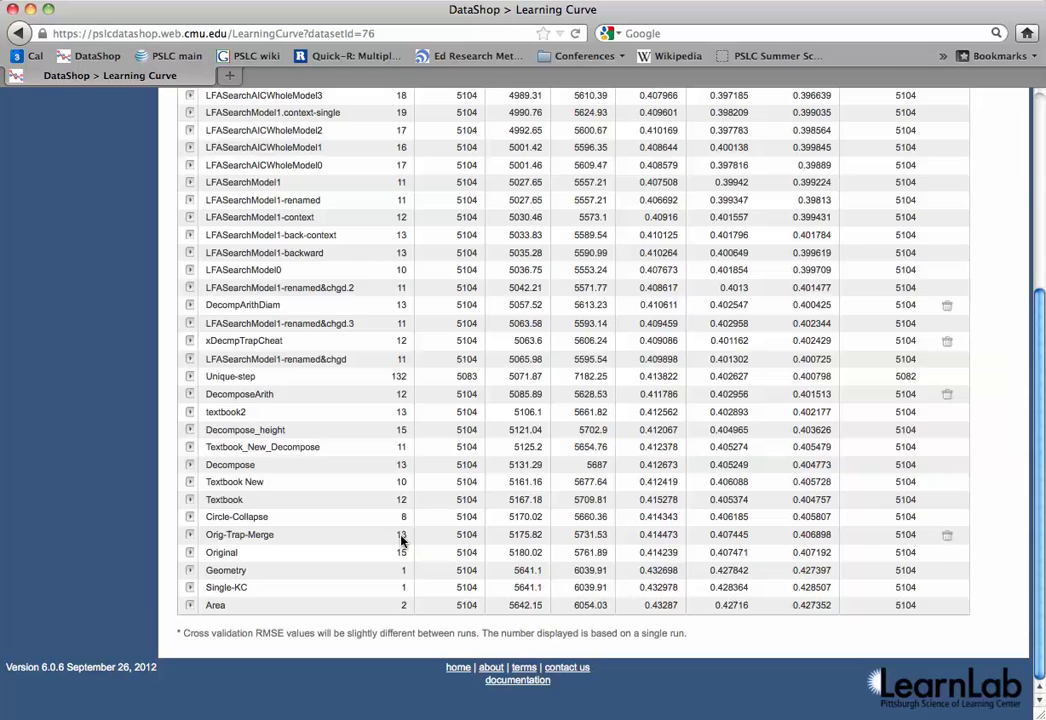
pyautogui.scroll(2, 402, 540)
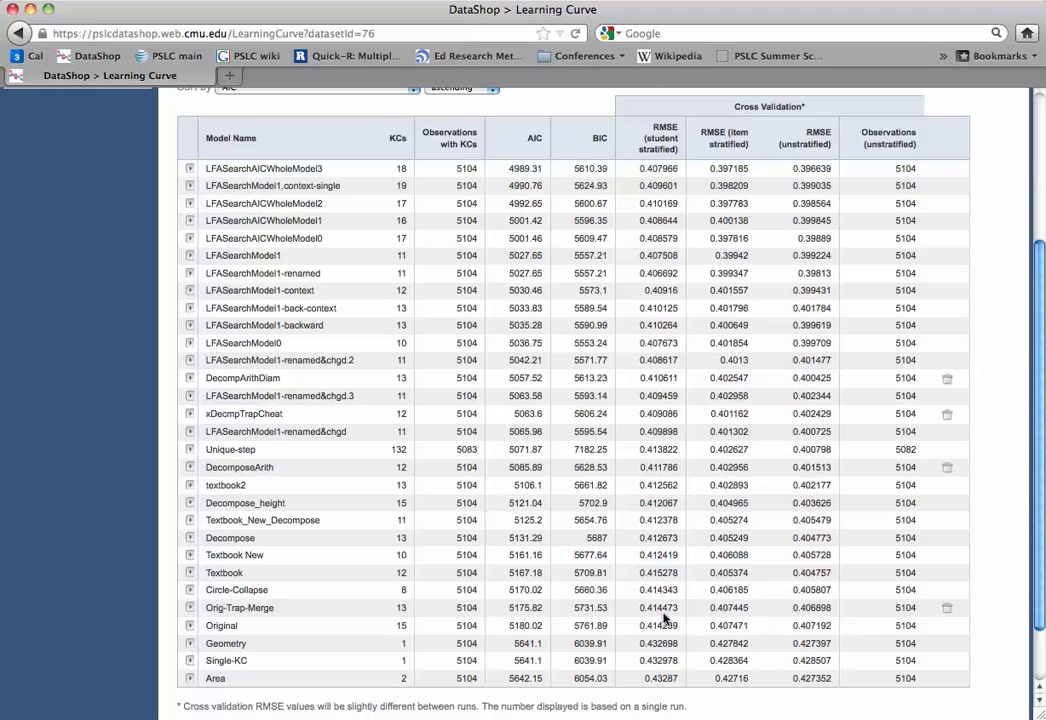
pyautogui.scroll(5, 540, 505)
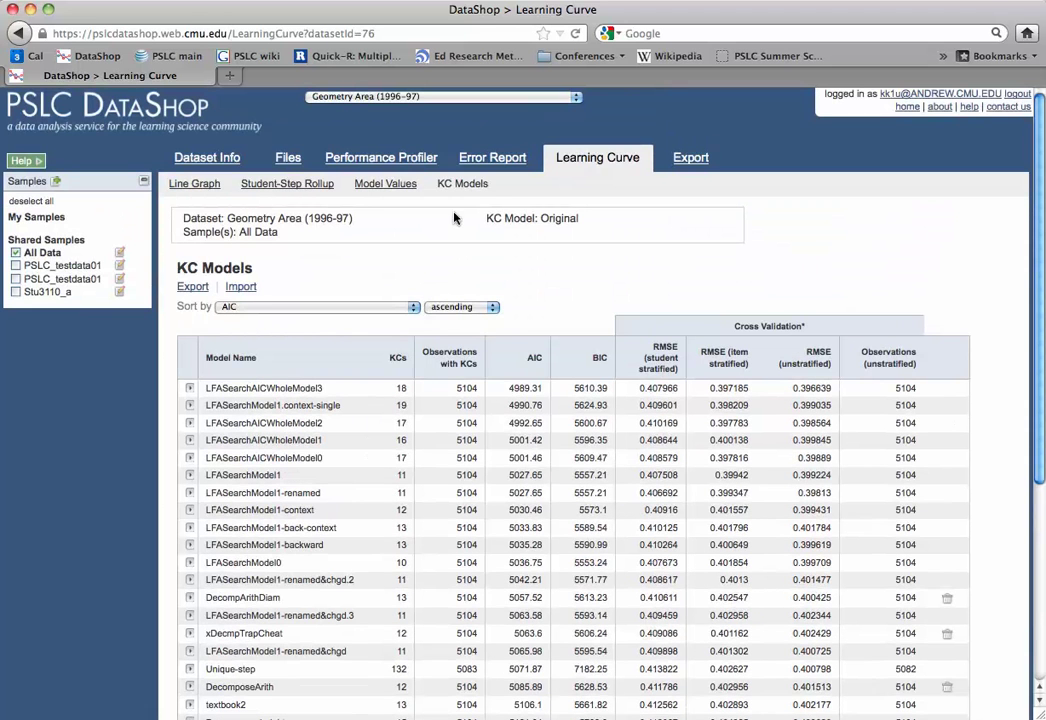
# Open the Learning Curve line graph and check the Primary KC model list, leaving Original selected
pyautogui.click(212, 188)
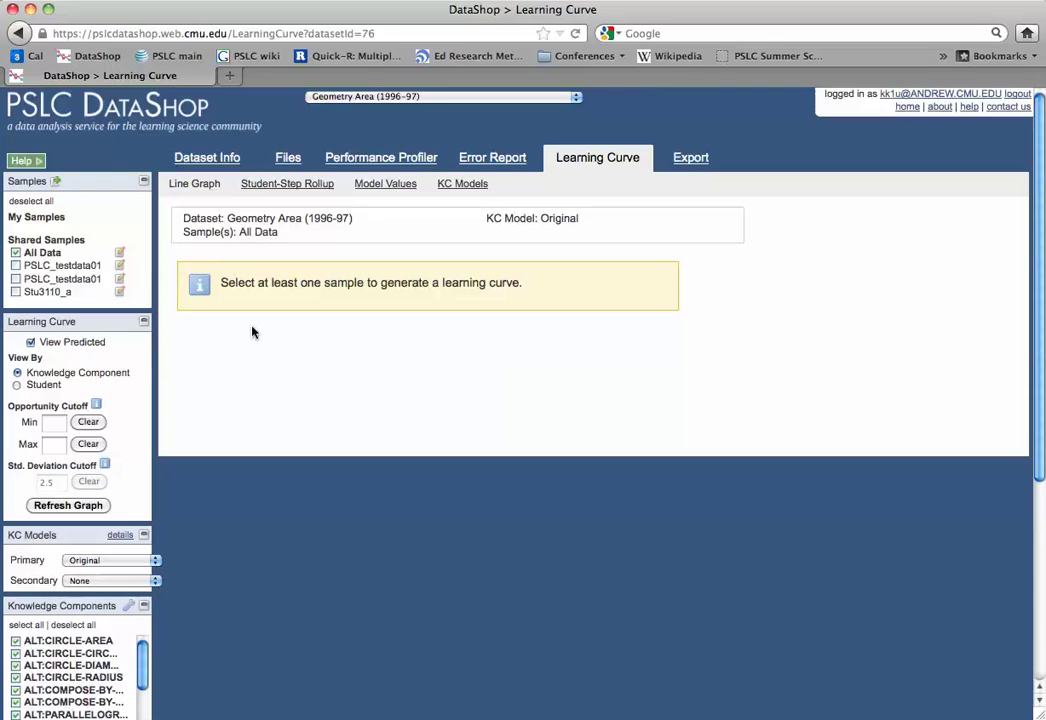
pyautogui.scroll(-3, 252, 332)
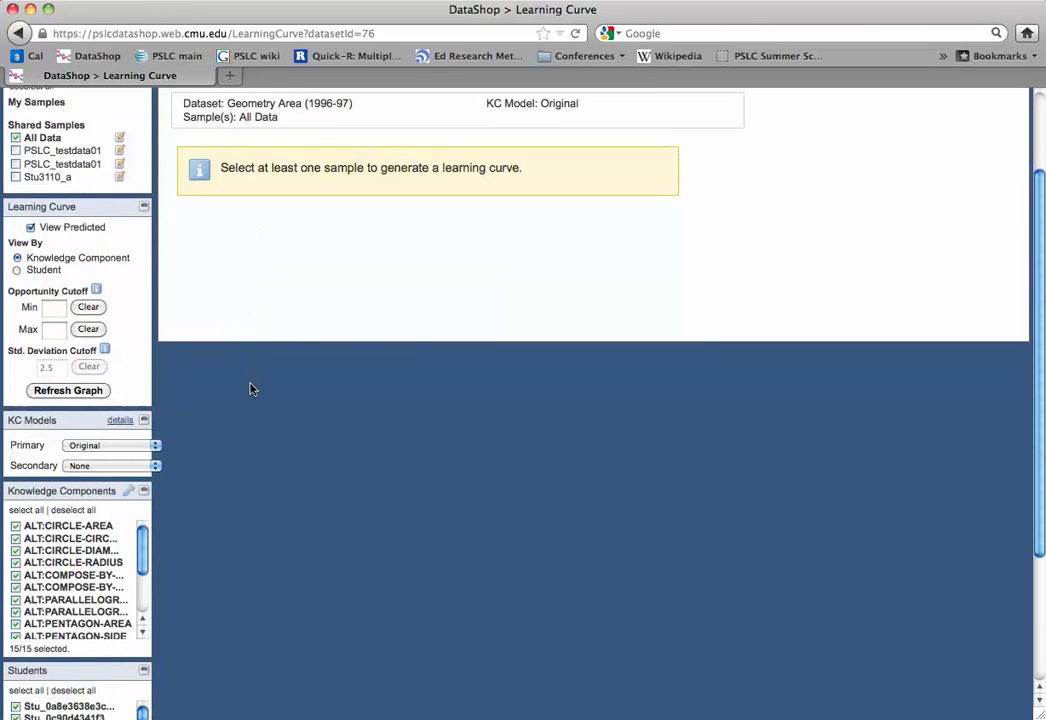
pyautogui.scroll(-1, 252, 389)
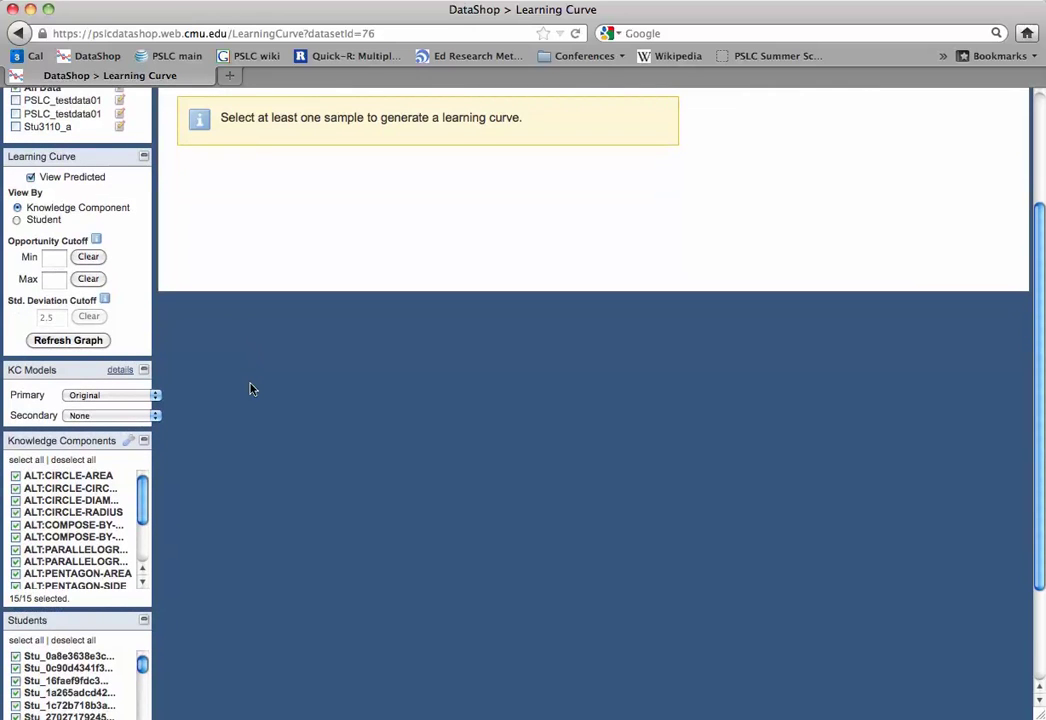
pyautogui.click(155, 396)
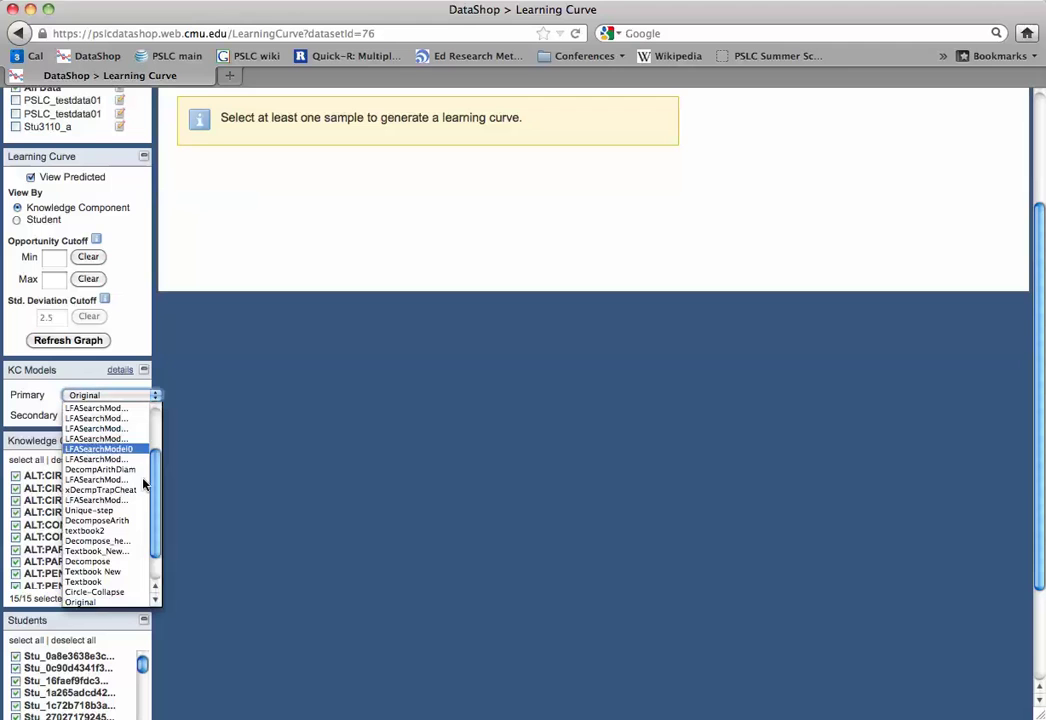
pyautogui.click(155, 601)
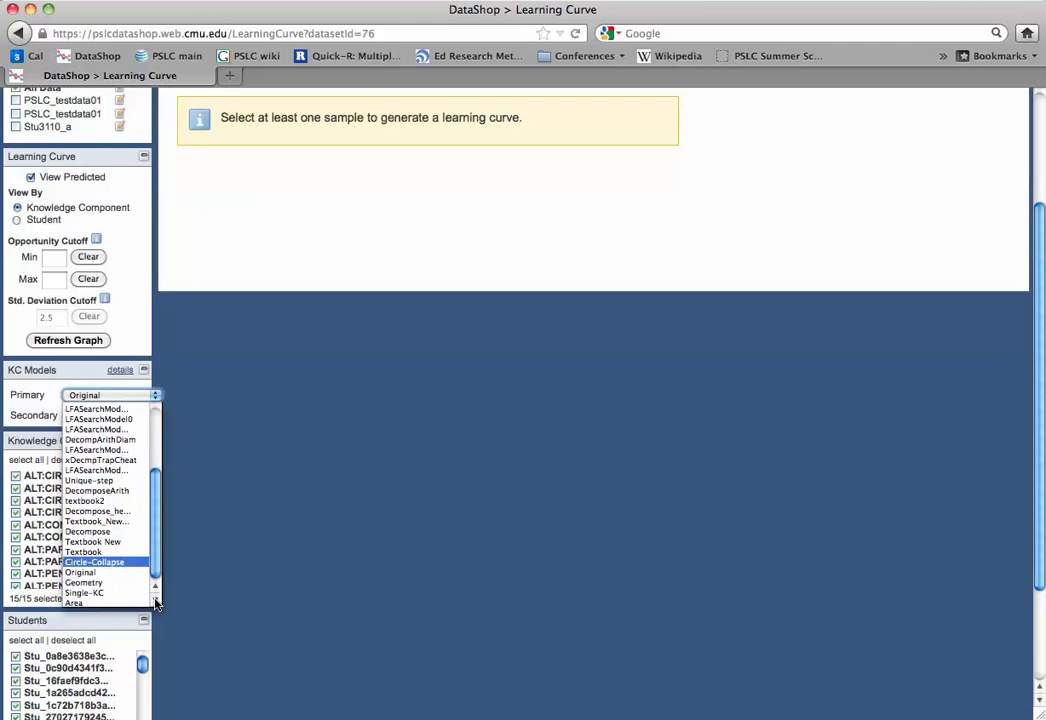
pyautogui.click(191, 547)
pyautogui.scroll(2, 189, 500)
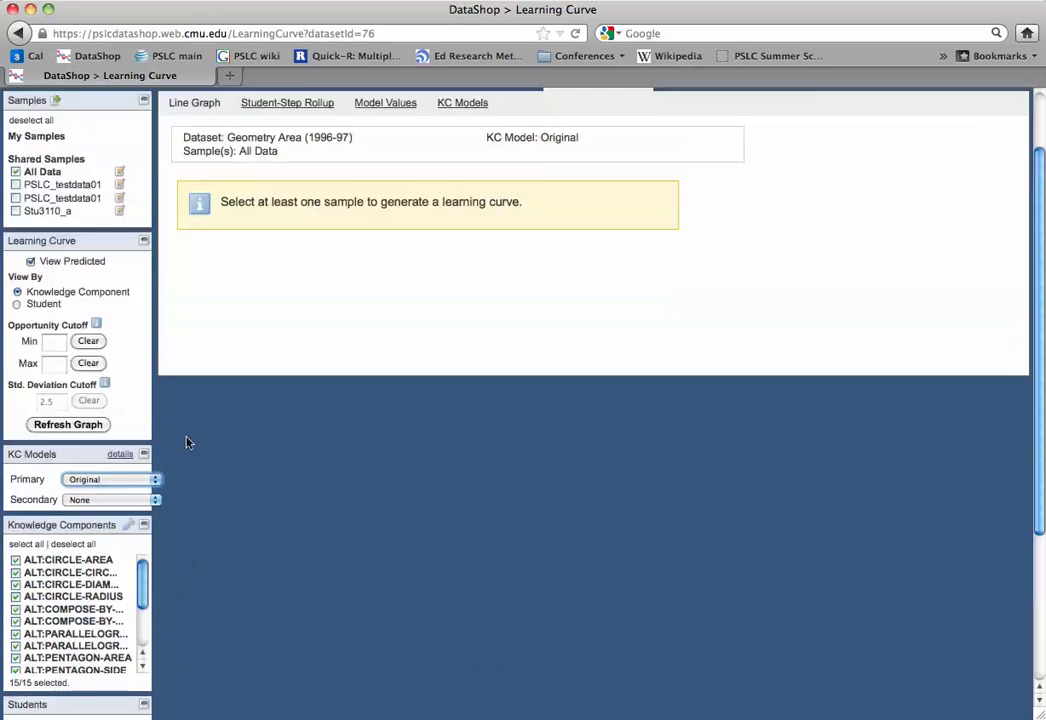
pyautogui.scroll(2, 186, 442)
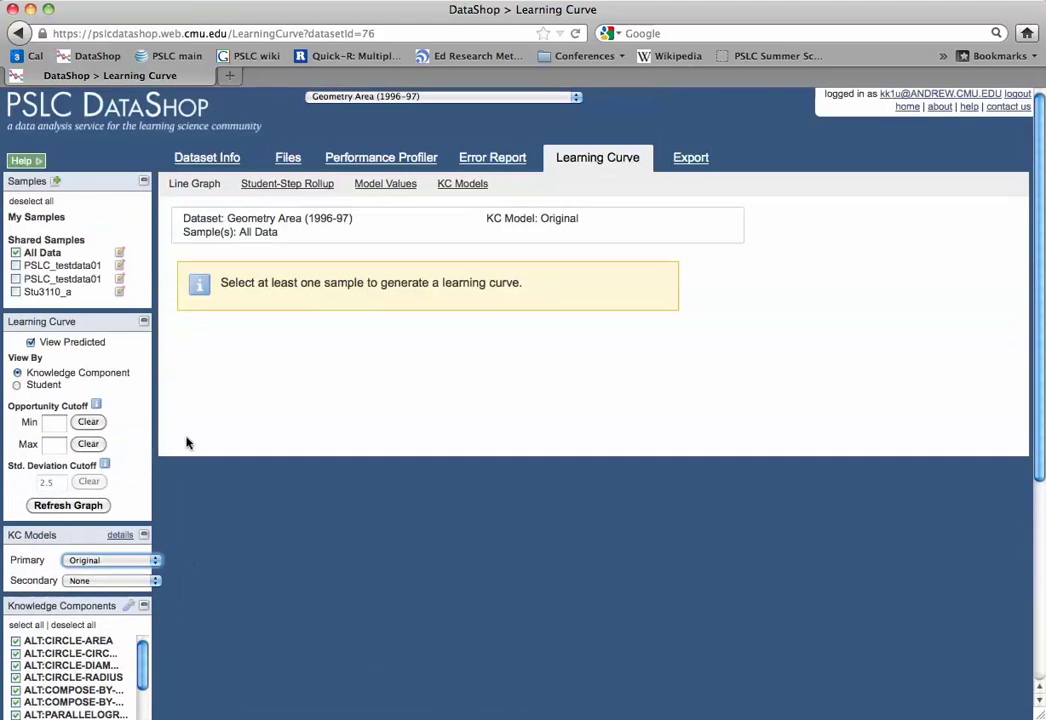
# Reload the Geometry Area (1996-97) learning curve page, confirming the resend
pyautogui.click(574, 33)
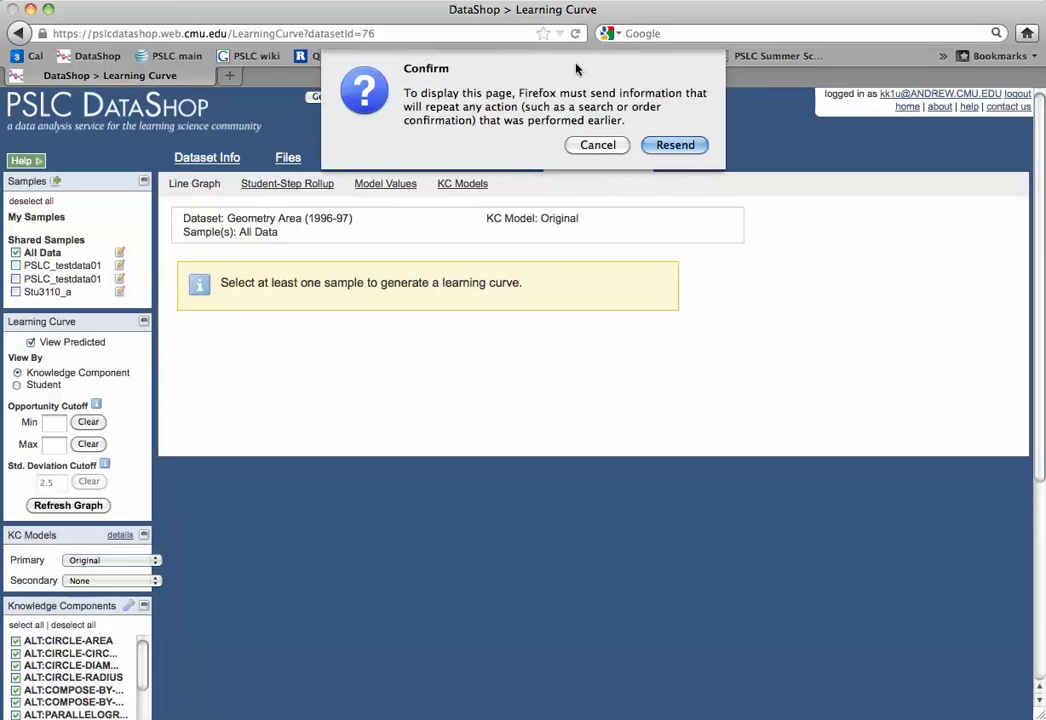
pyautogui.click(667, 145)
pyautogui.scroll(-3, 444, 313)
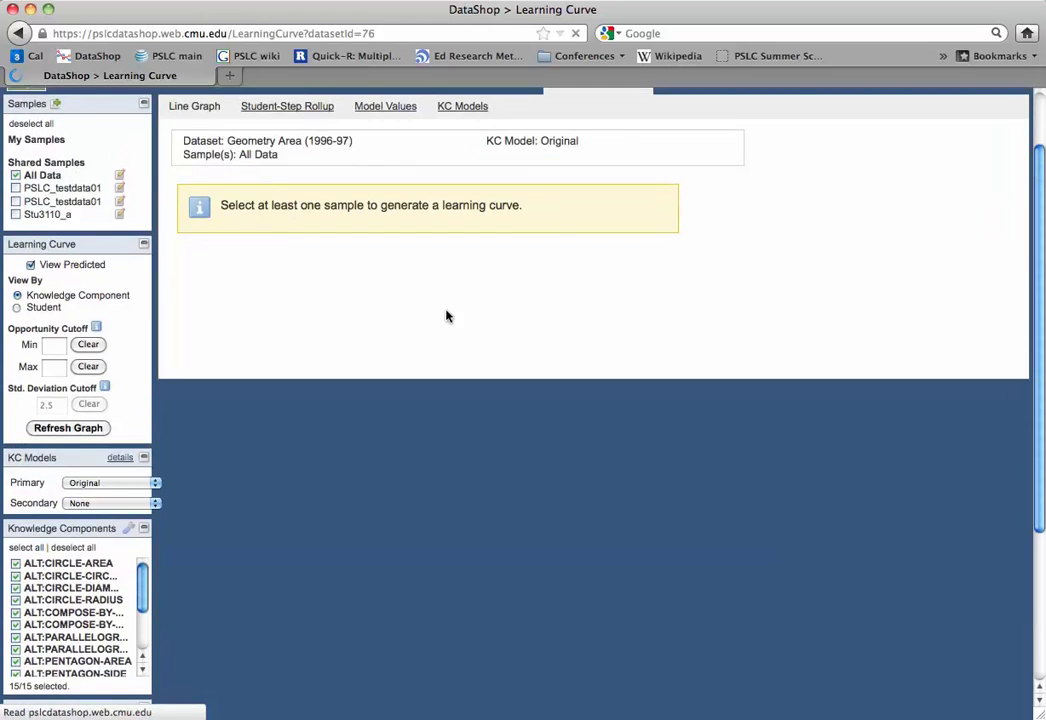
# Set the Primary KC model to Orig-Trap-Merge and the Secondary to Original
pyautogui.scroll(-4, 446, 316)
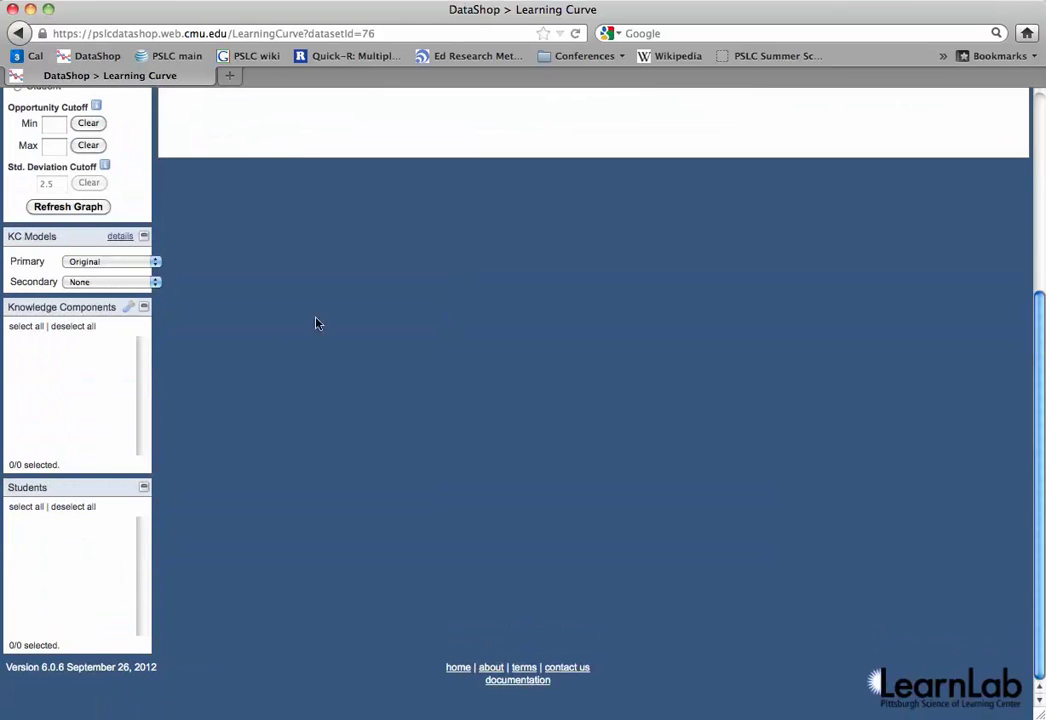
pyautogui.click(158, 263)
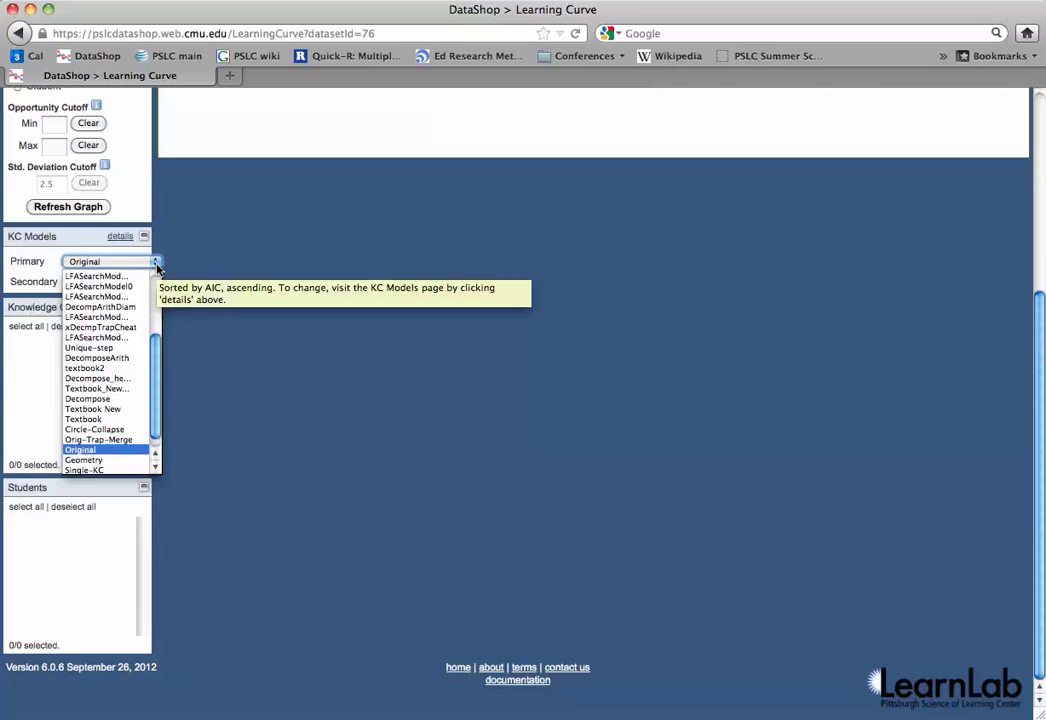
pyautogui.click(133, 439)
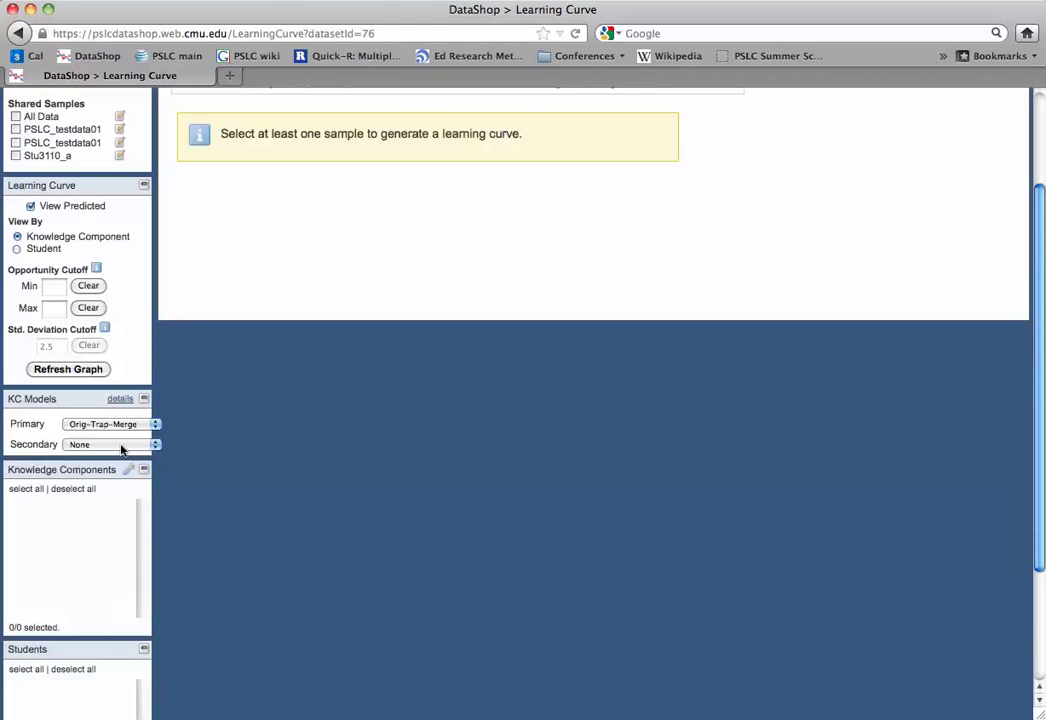
pyautogui.click(156, 445)
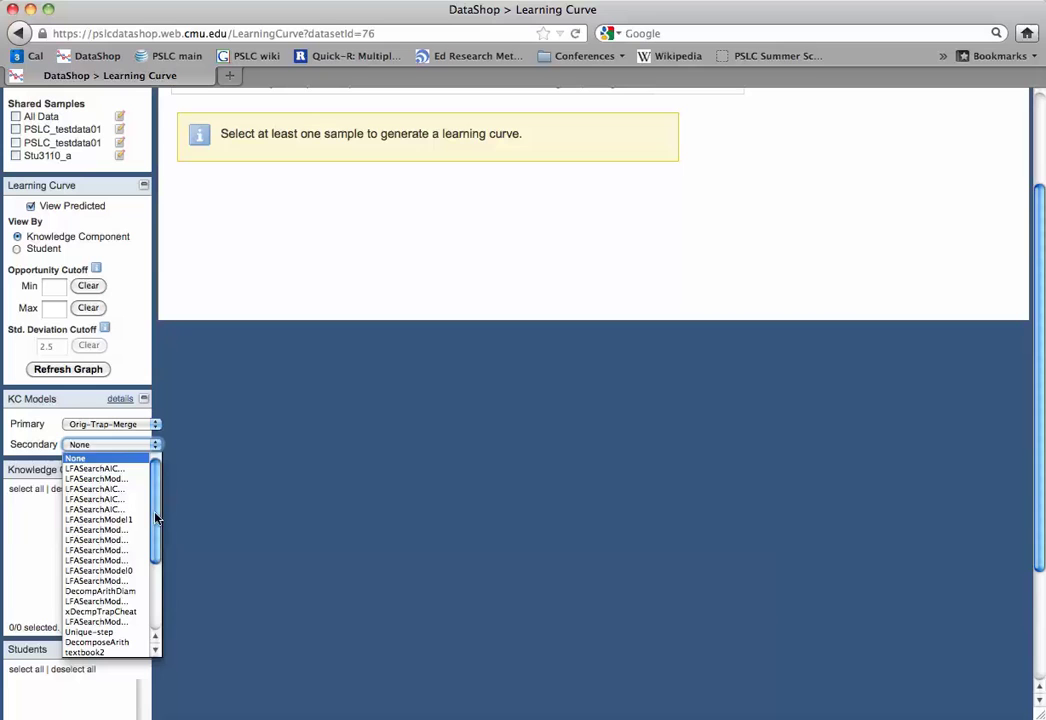
pyautogui.moveTo(156, 517); pyautogui.dragTo(158, 596)
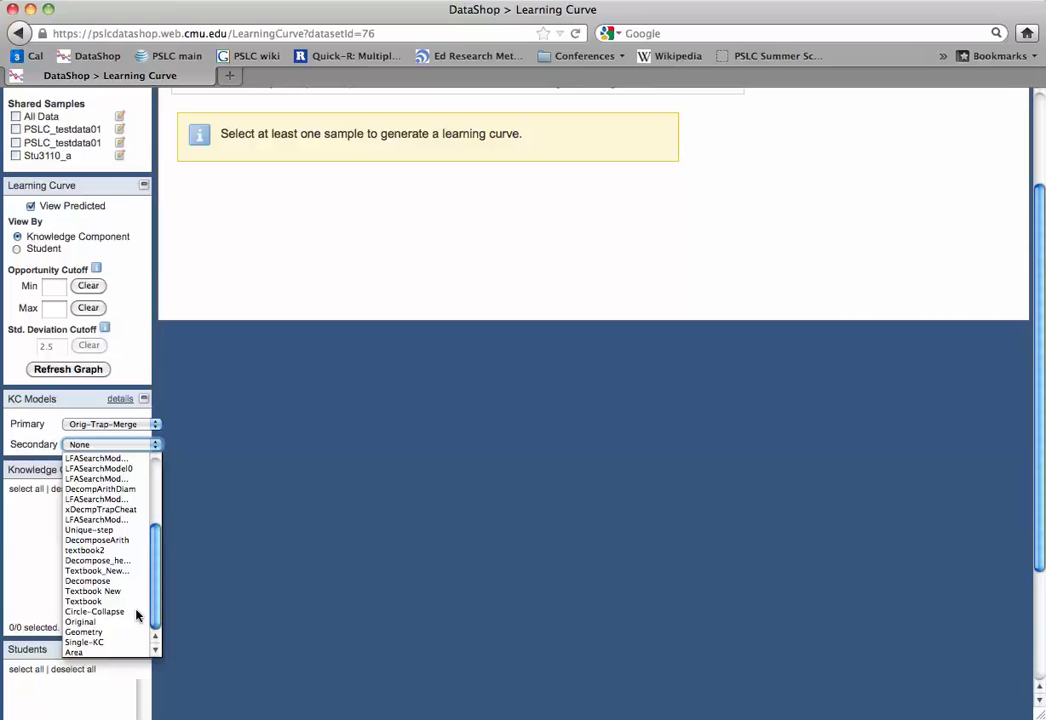
pyautogui.click(88, 621)
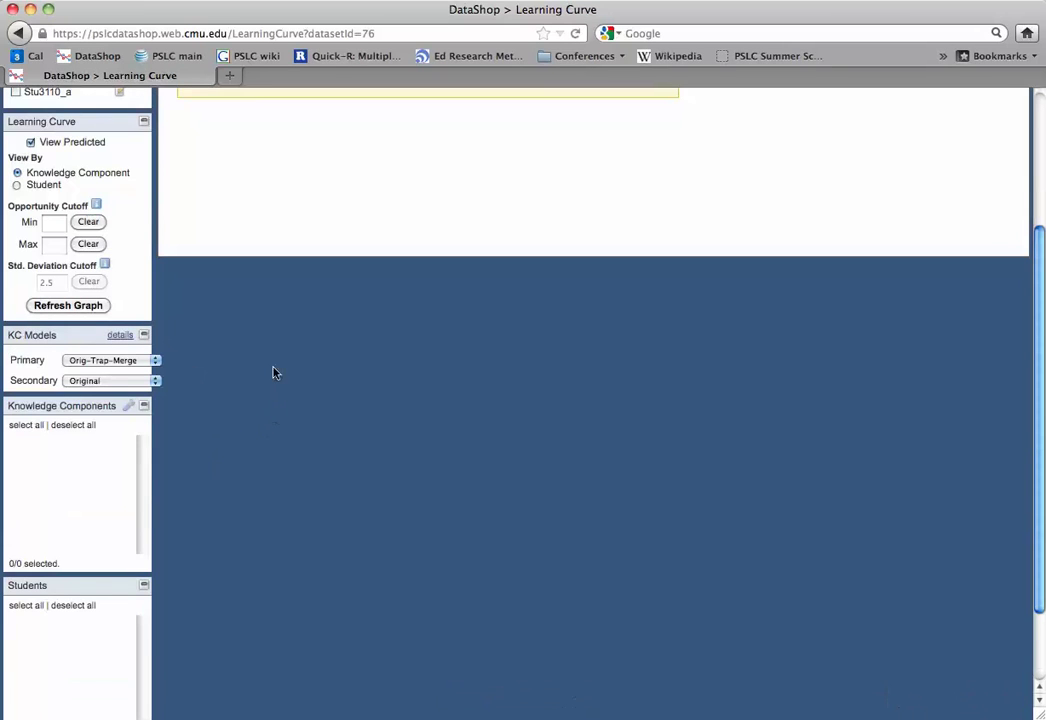
pyautogui.scroll(3, 275, 372)
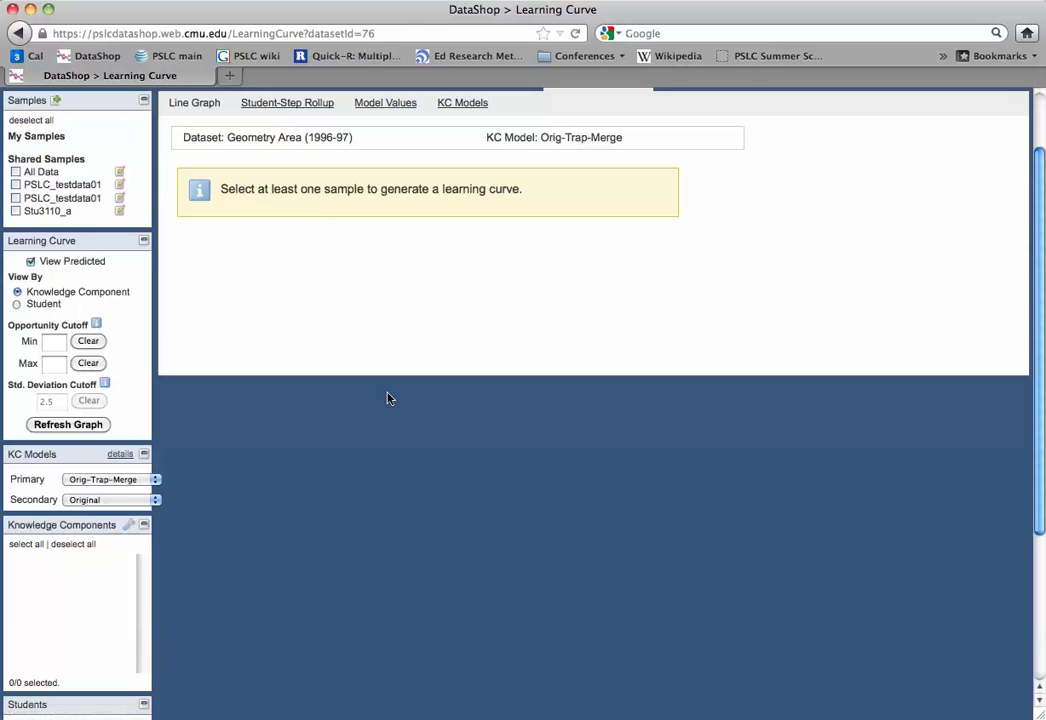
# Reload to plot the All Data comparison curve (5104 observations), then open the ALT:TRAPEZOID thumbnail
pyautogui.press('super+r')
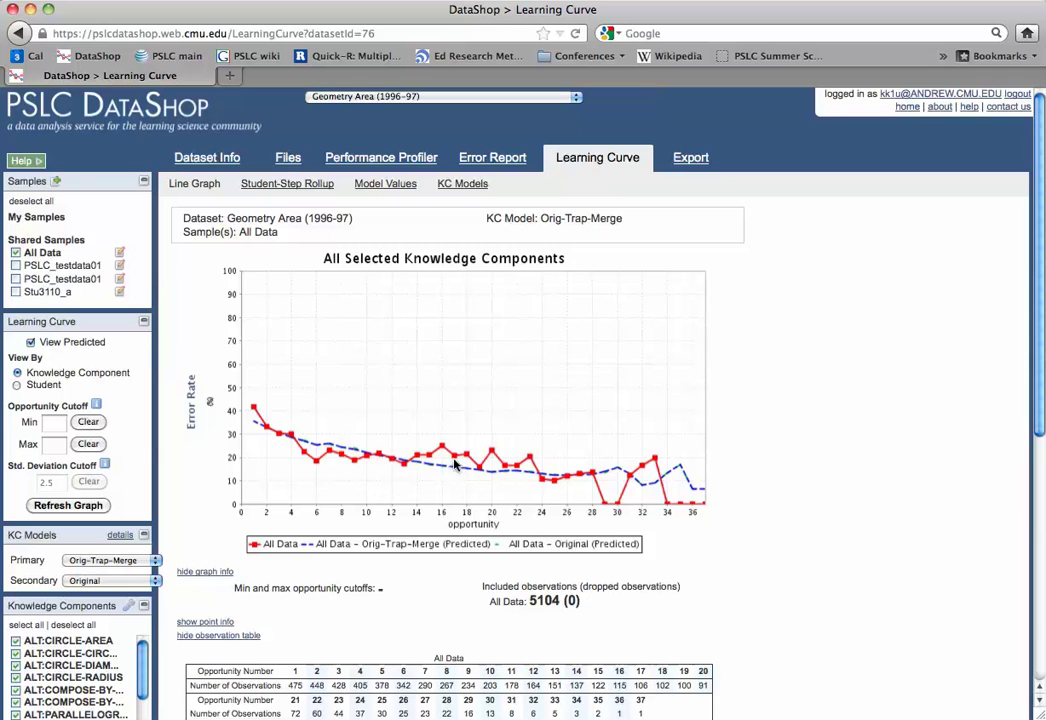
pyautogui.scroll(-5, 836, 463)
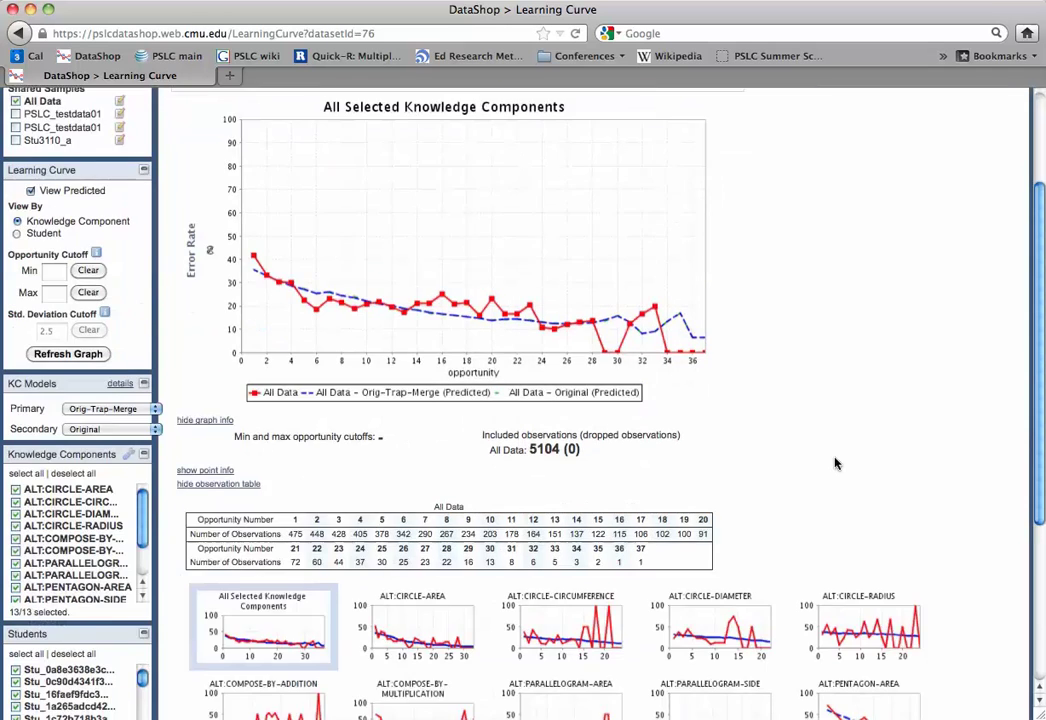
pyautogui.scroll(-4, 836, 463)
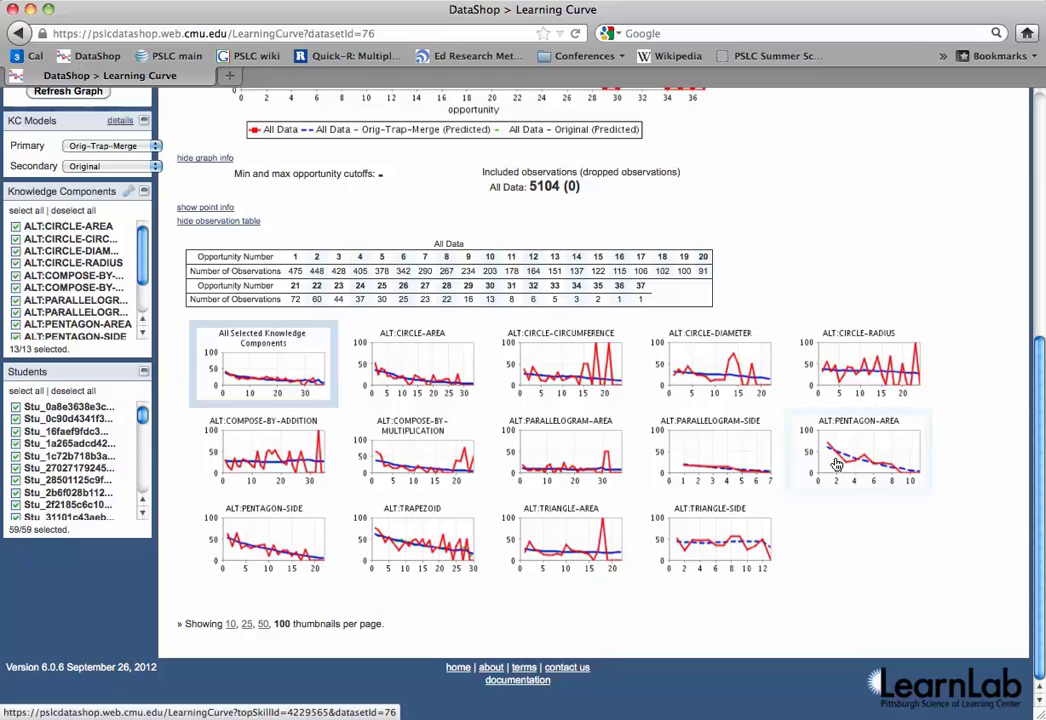
pyautogui.click(401, 553)
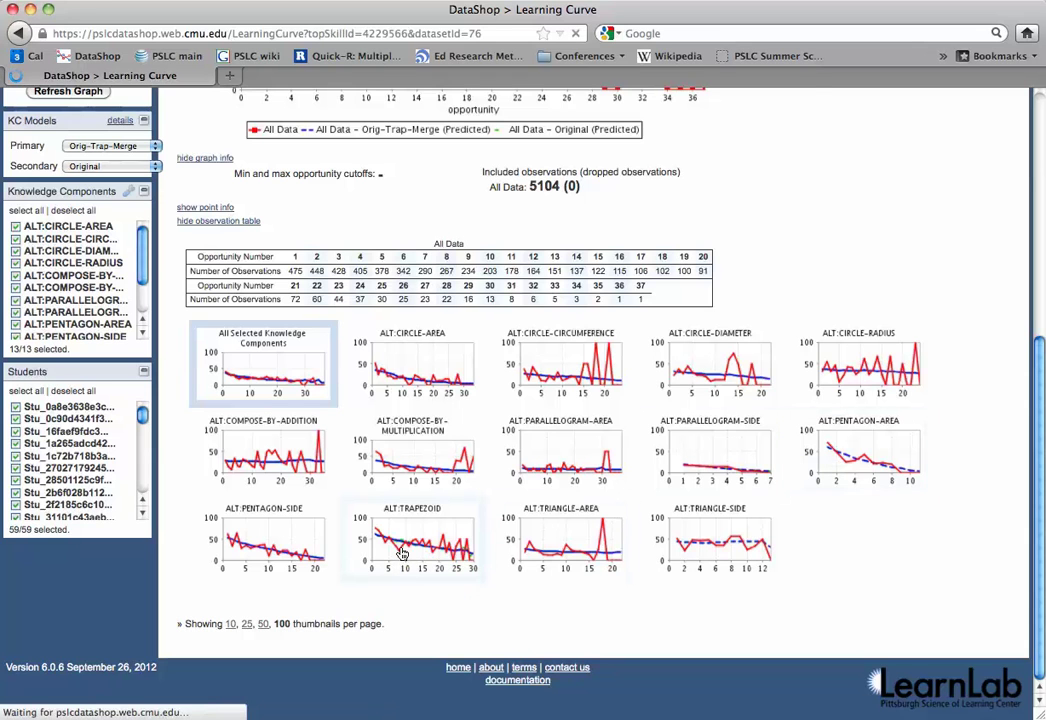